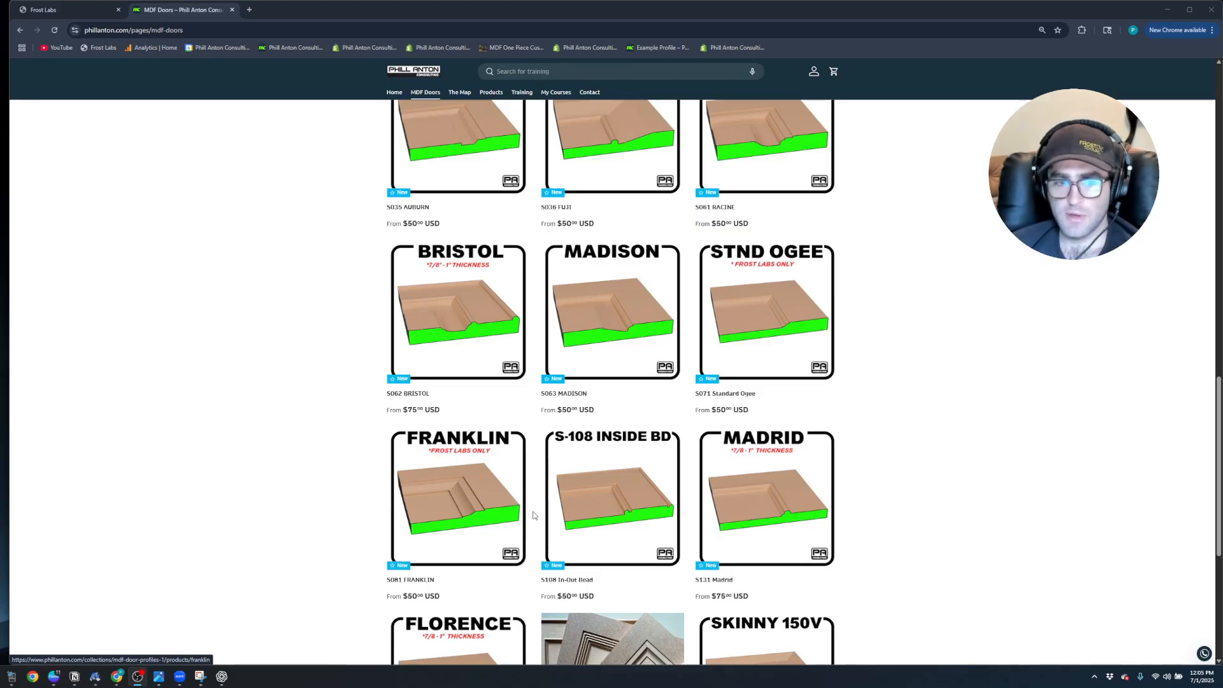
Switch to Mozaik Optimize, open the CNC tooling library and bring its window fully into view
mouse_move(136, 683)
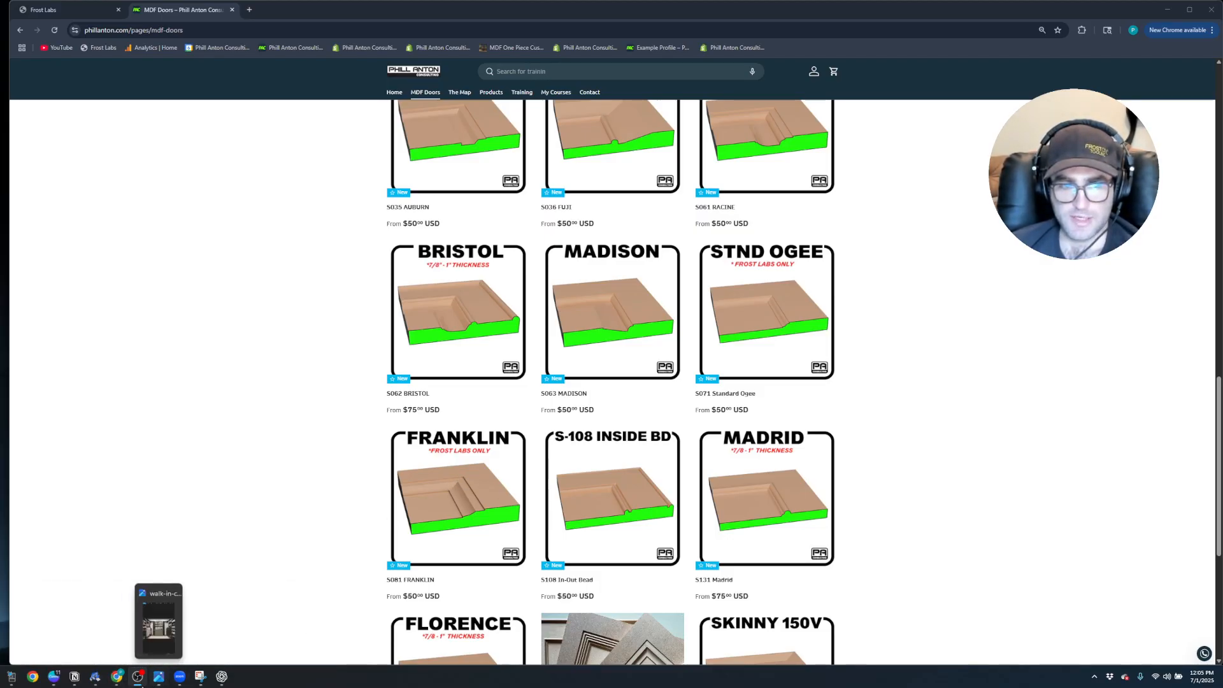
click(13, 682)
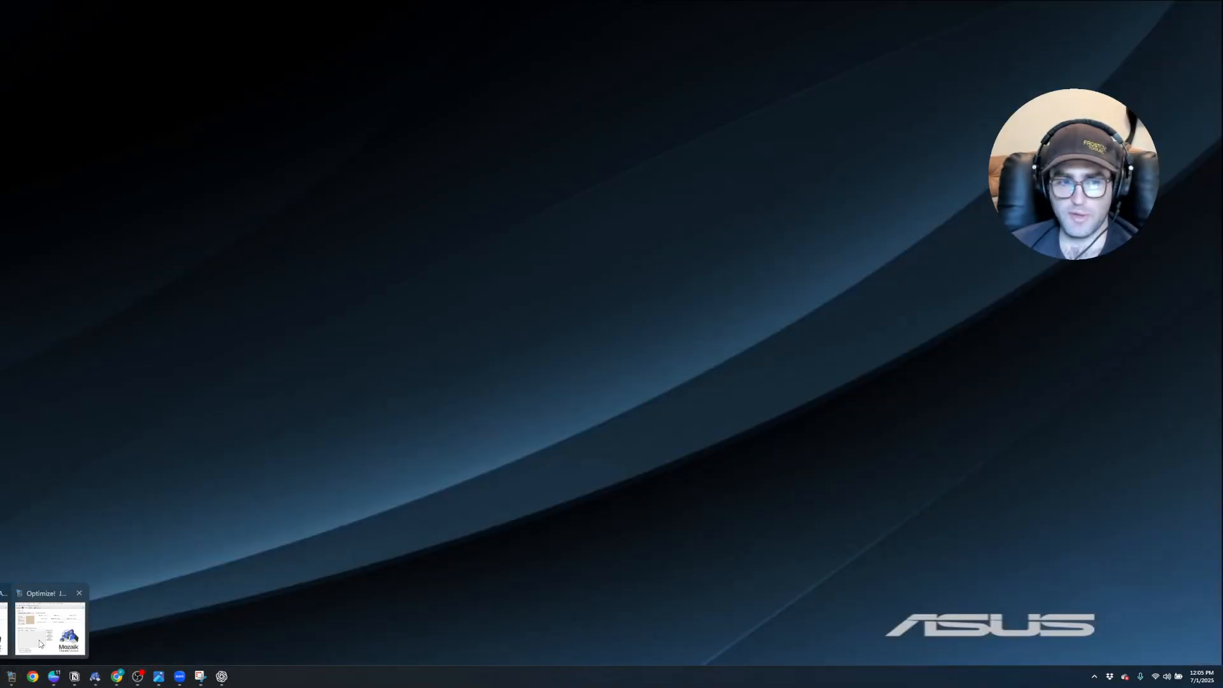
click(40, 642)
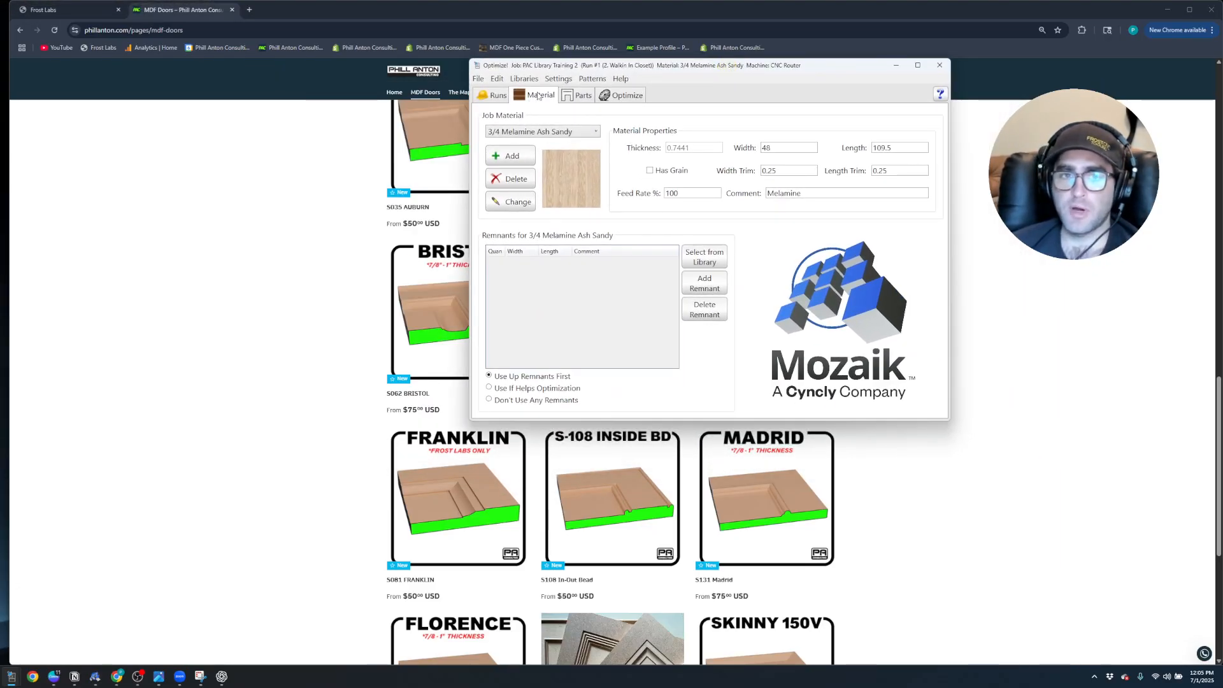
click(525, 79)
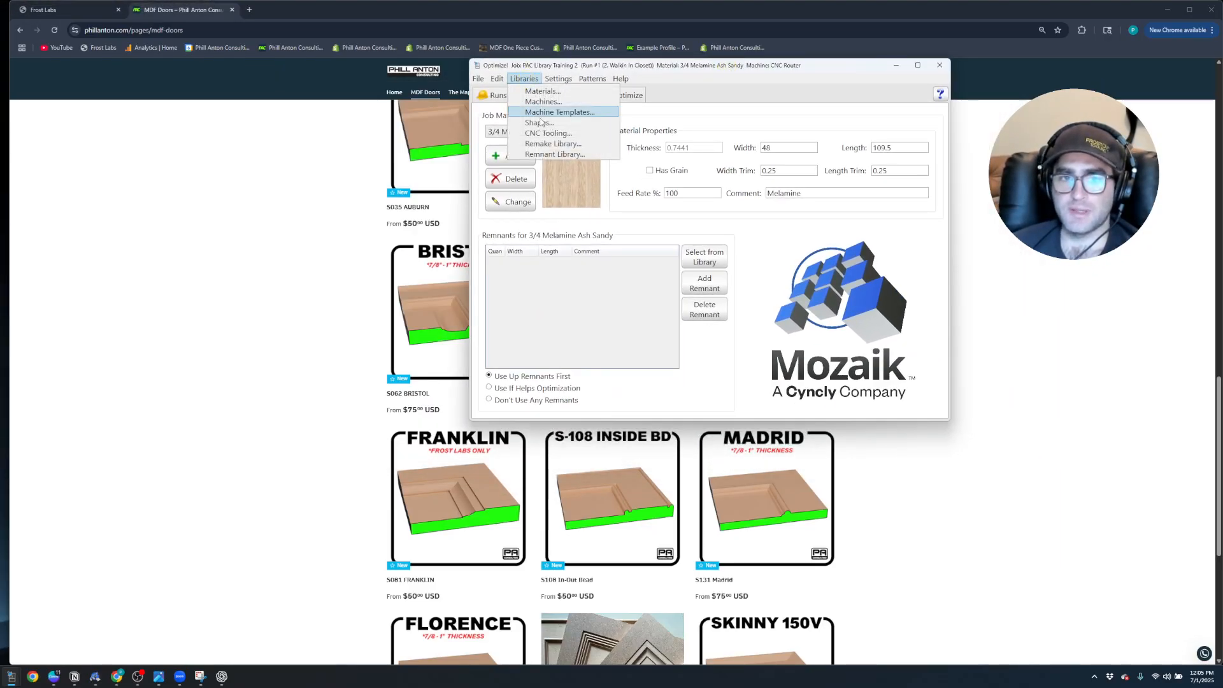
click(548, 133)
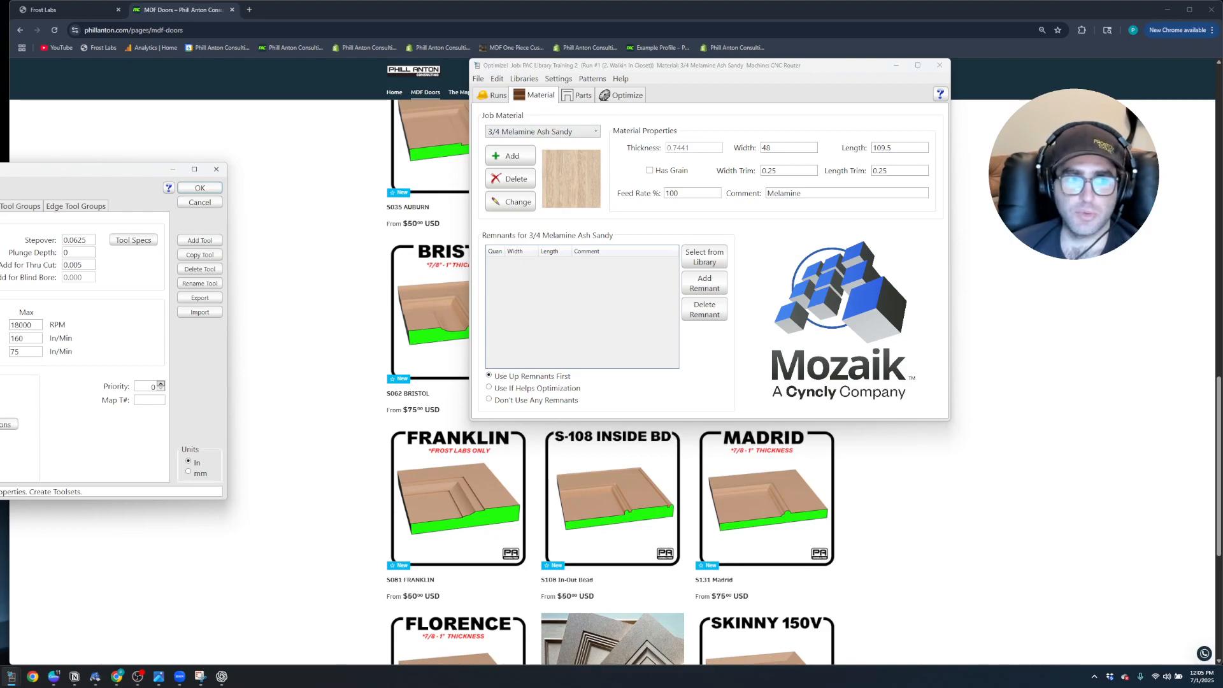
drag(0, 170, 583, 148)
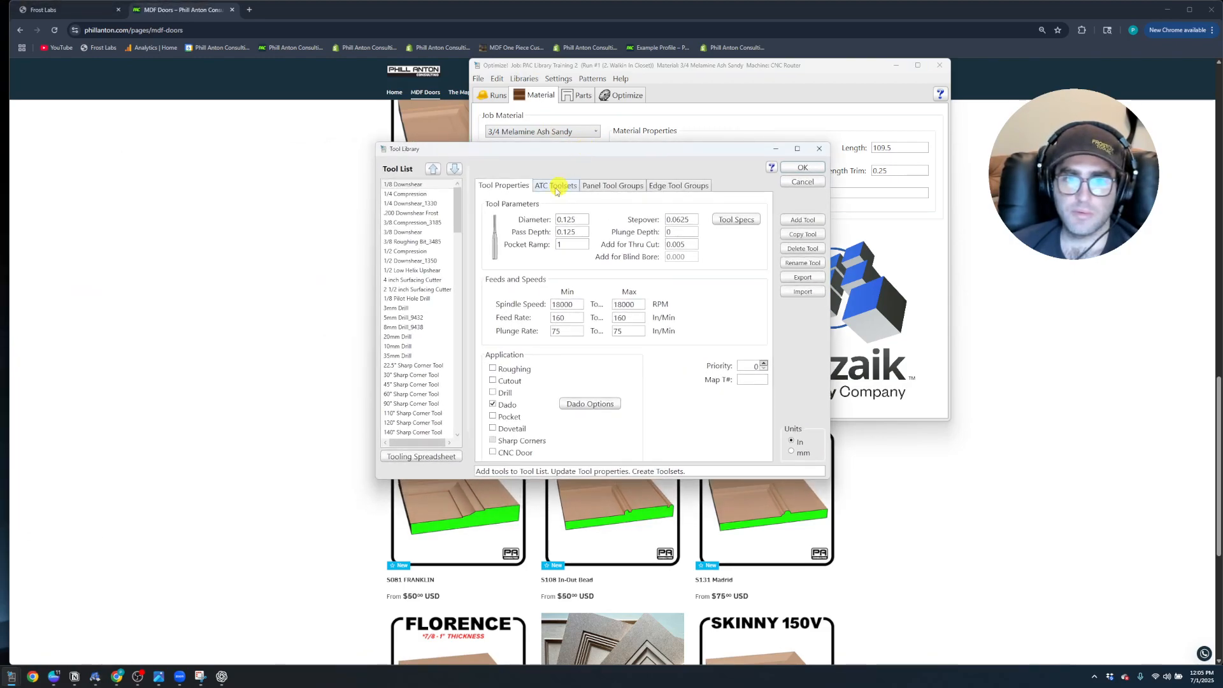
Remove the 1/8" Ball Nose from the PAC Toolset and display the panel tool groups
click(560, 187)
click(549, 369)
click(591, 402)
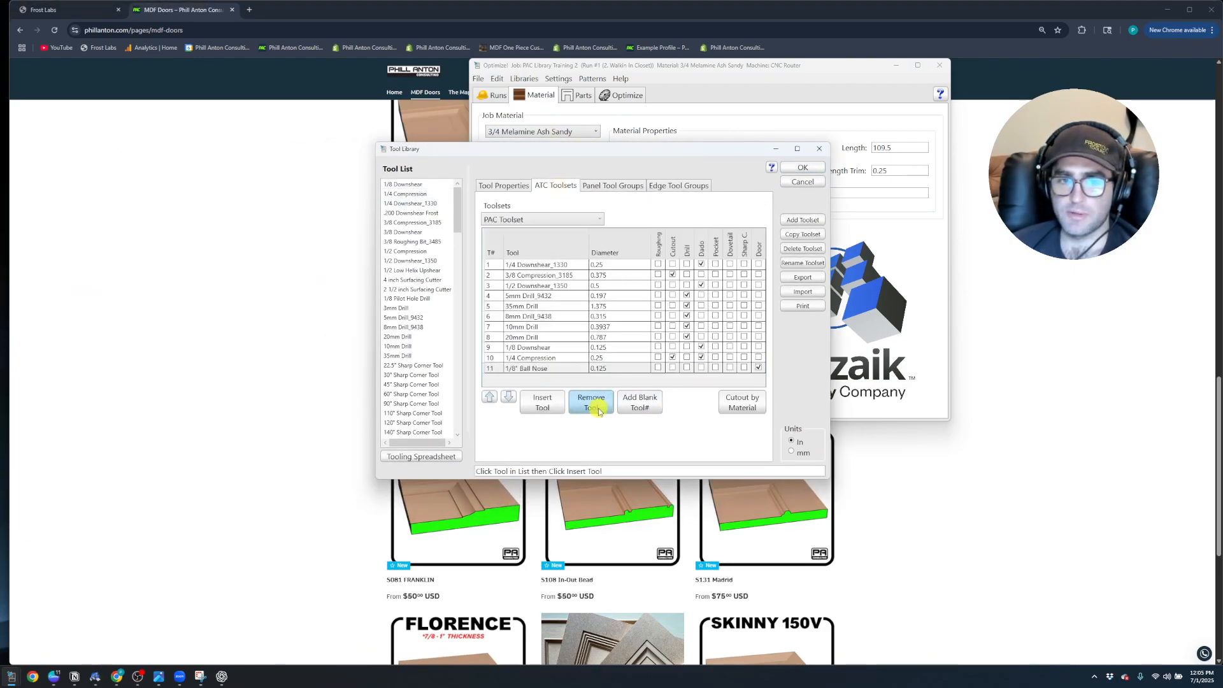
click(612, 186)
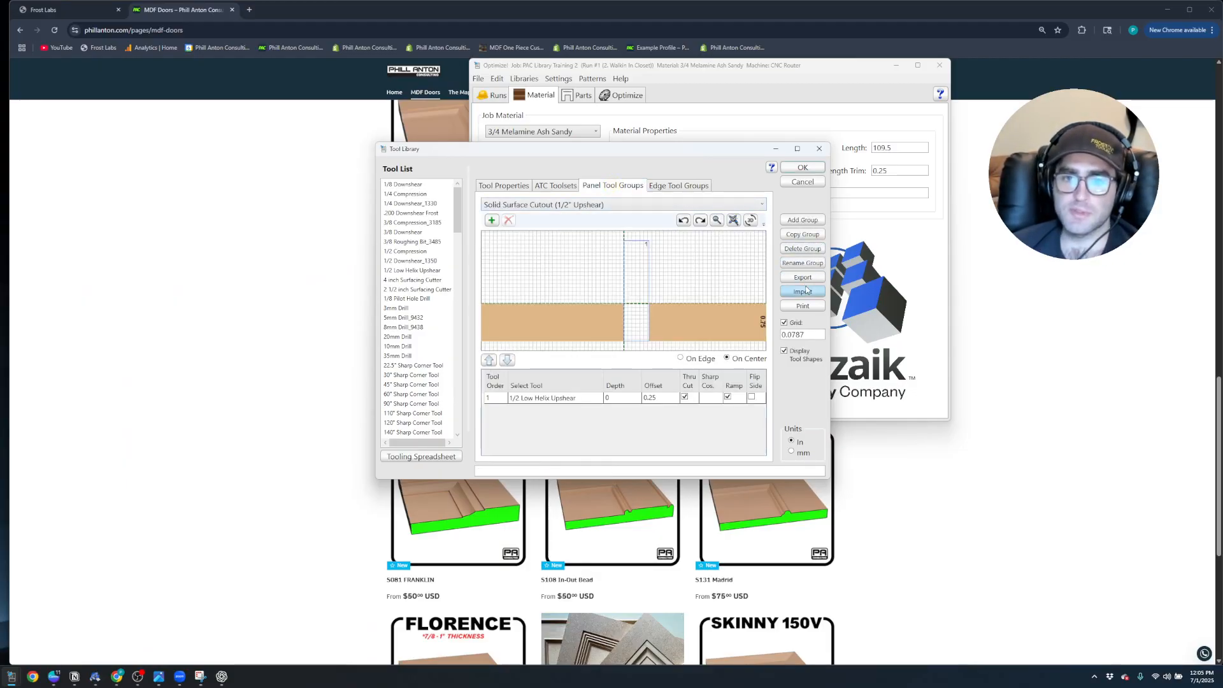
drag(696, 152, 823, 113)
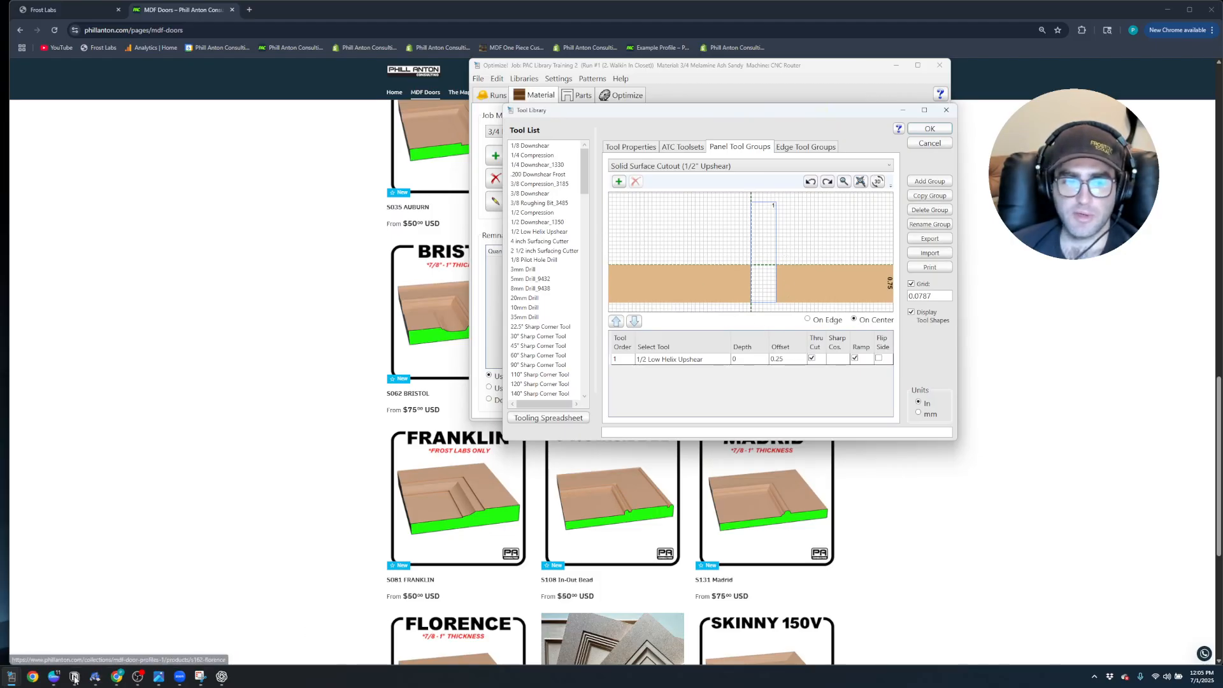
Extract the S081FL Franklin 1PC zip archive in the Downloads folder, then close the file windows
click(0, 676)
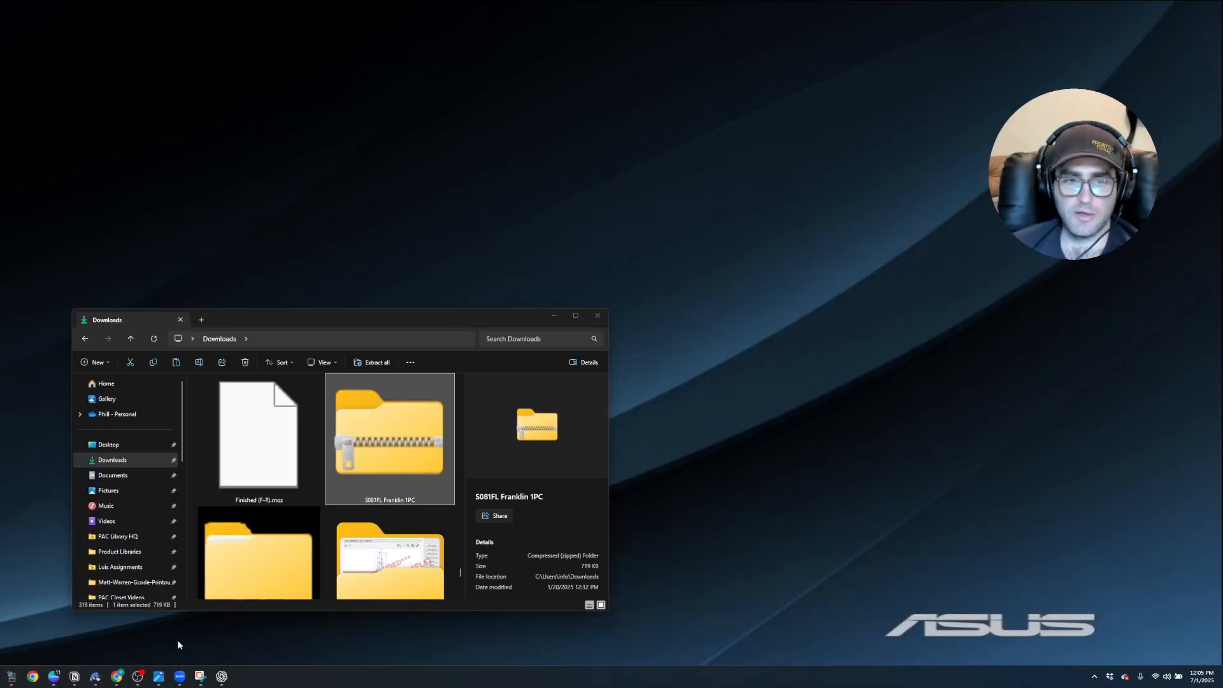
click(177, 639)
drag(325, 326, 326, 228)
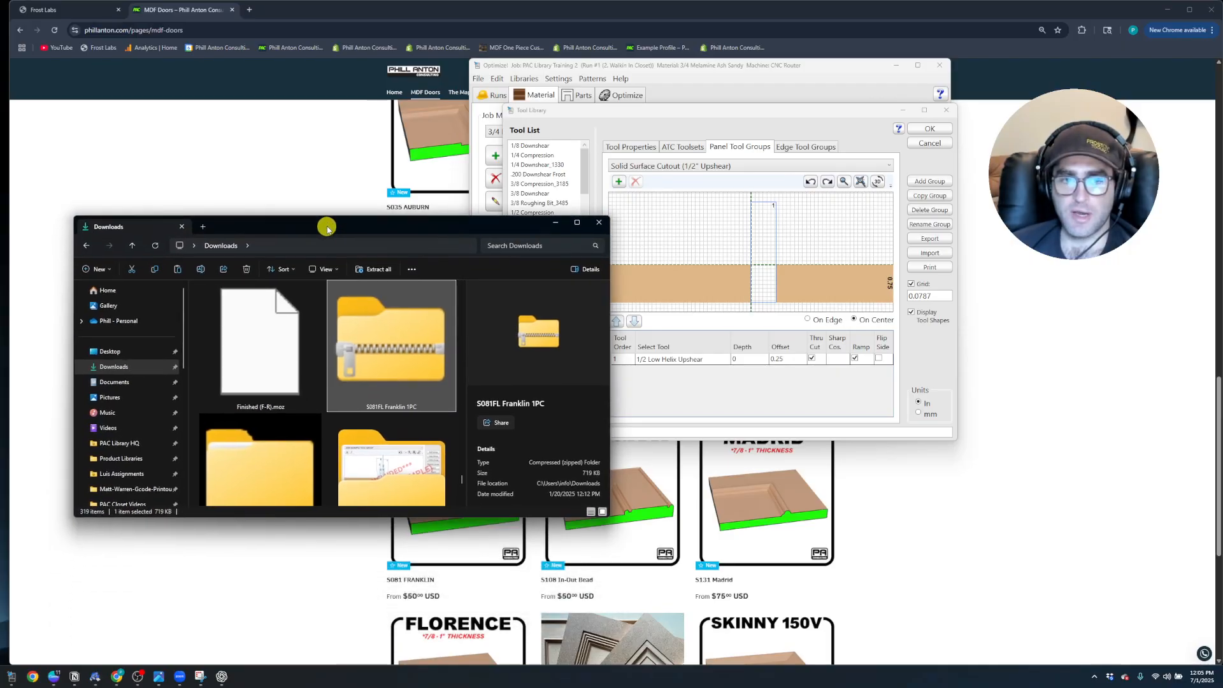
right_click(391, 347)
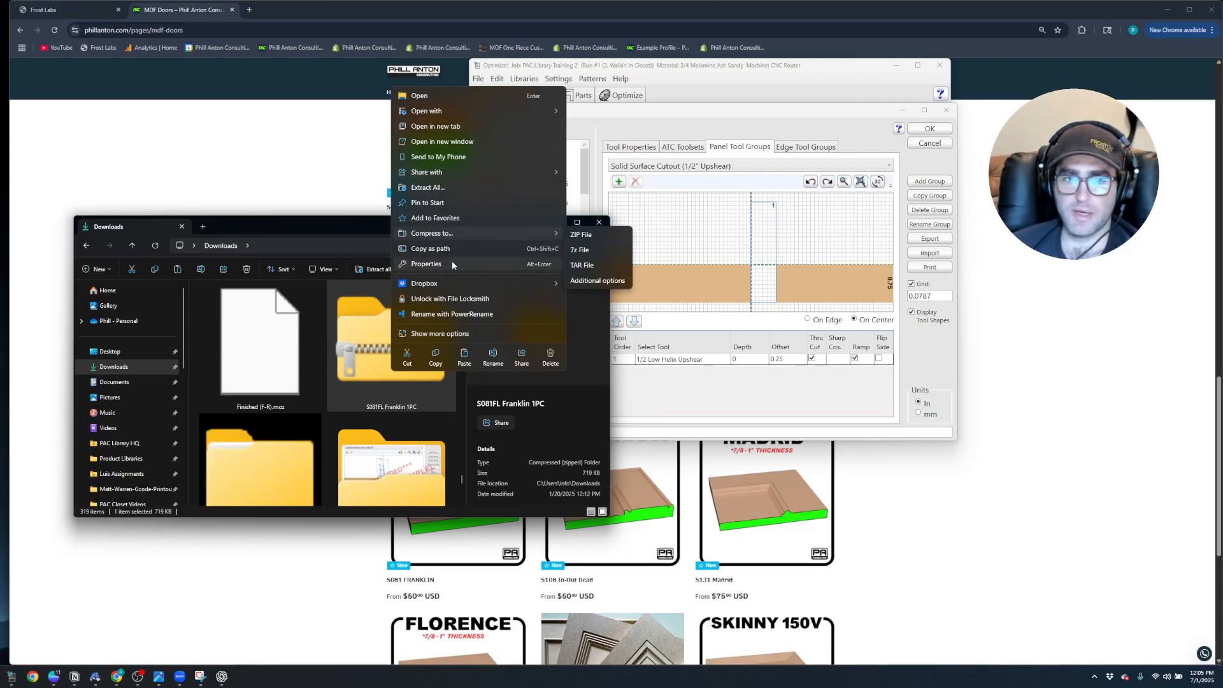
click(434, 188)
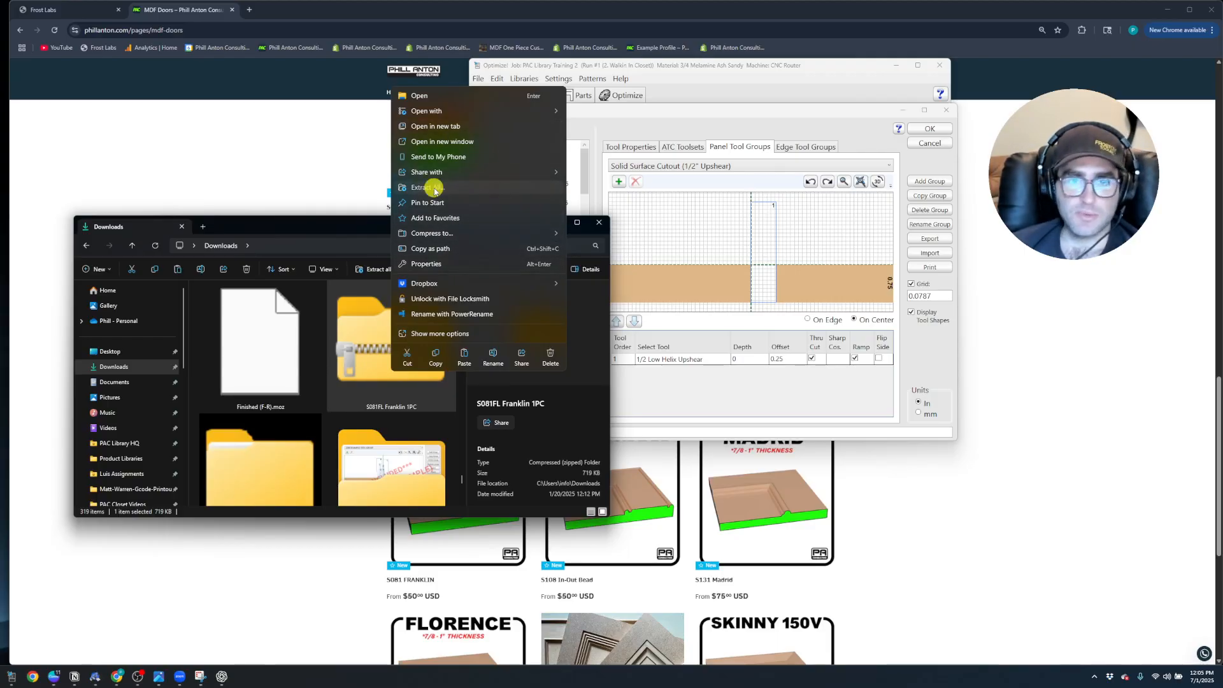
drag(2, 225, 426, 146)
click(517, 356)
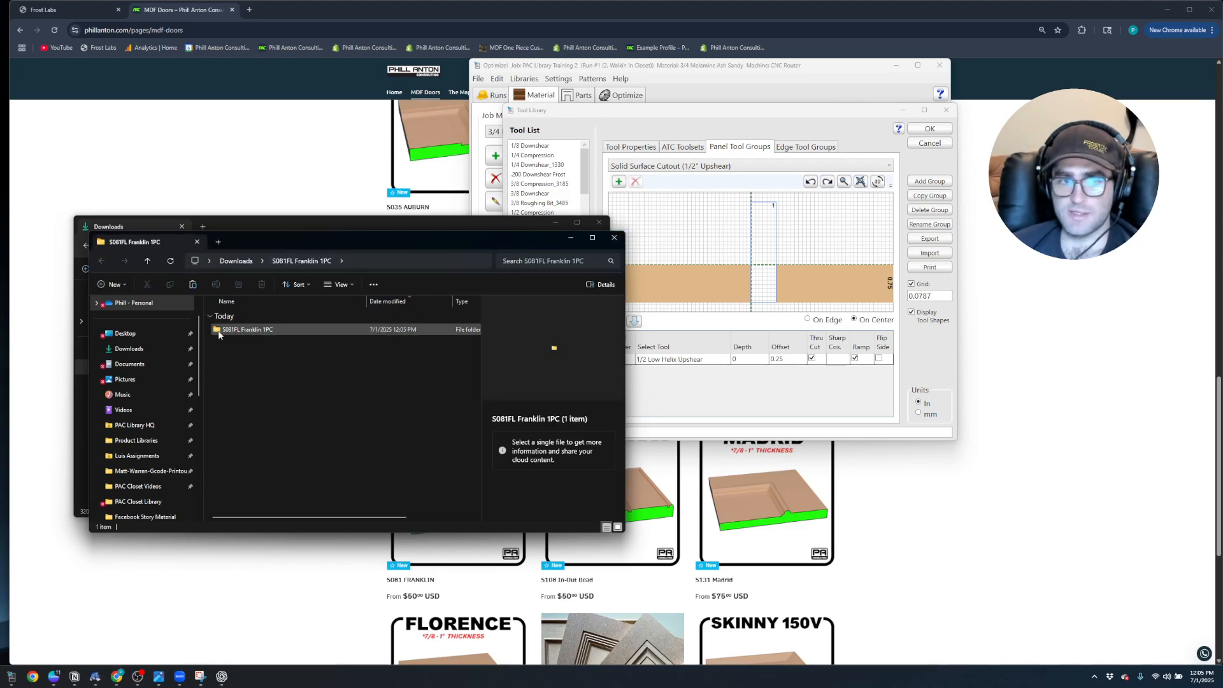
click(614, 241)
click(600, 222)
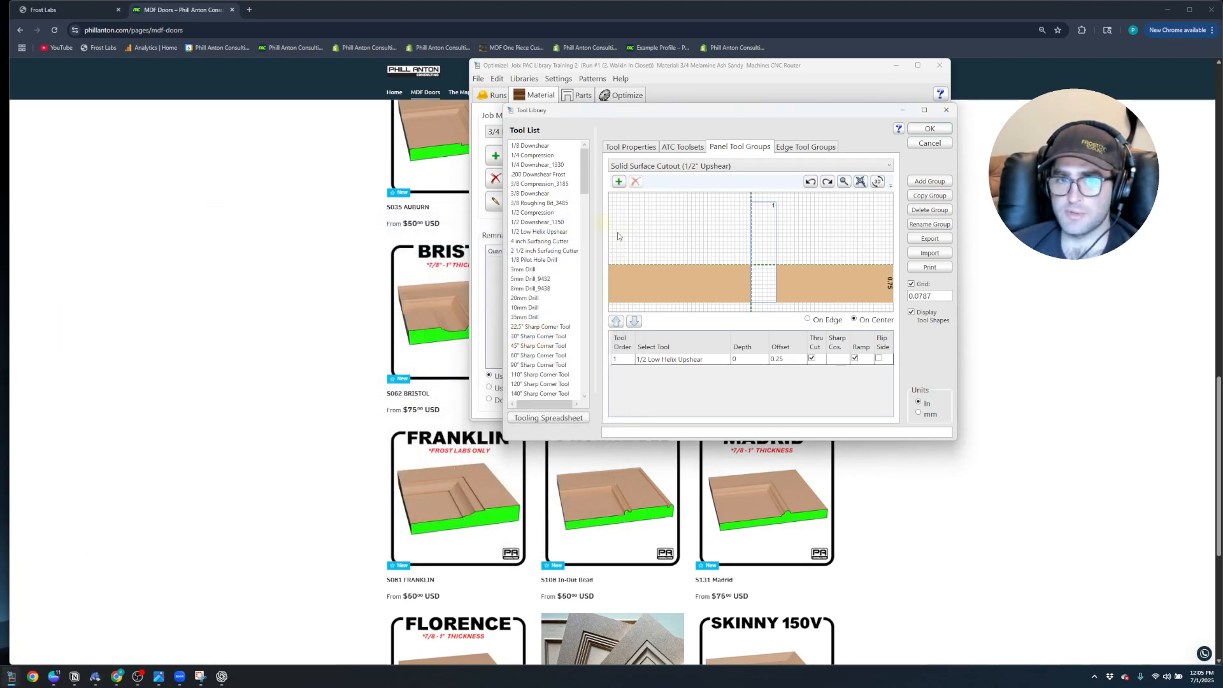
Insert the 3/8 Downshear into the PAC Toolset
click(693, 147)
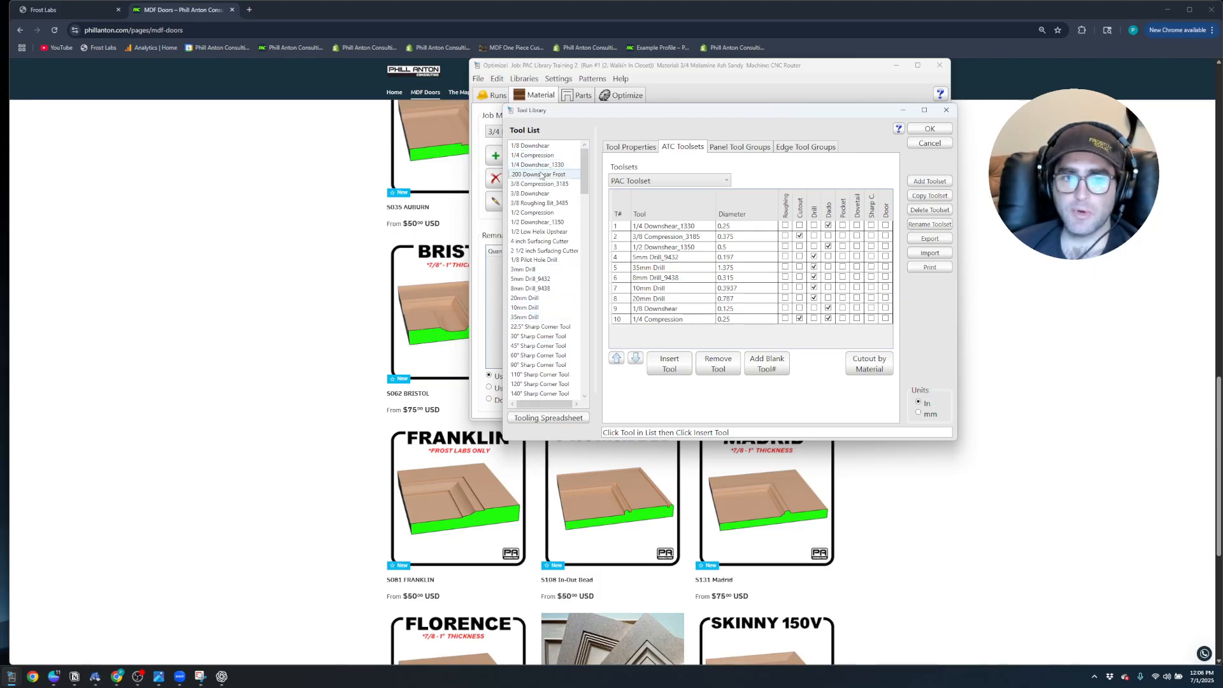
click(529, 193)
click(677, 365)
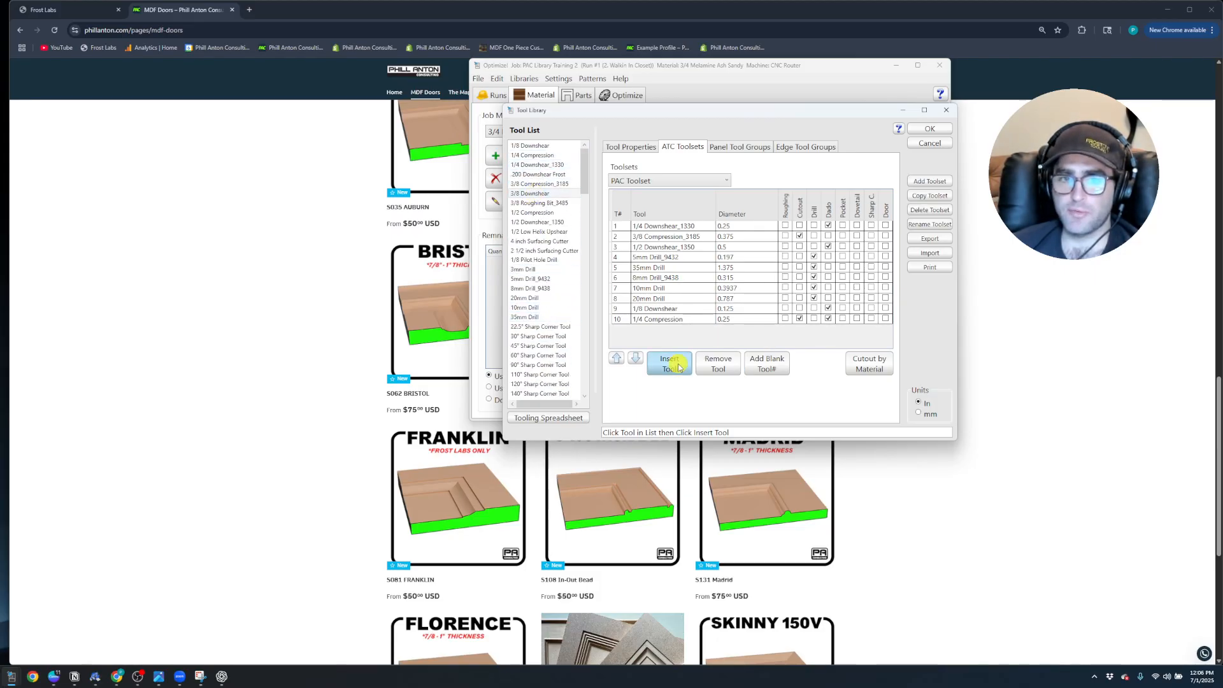
click(692, 248)
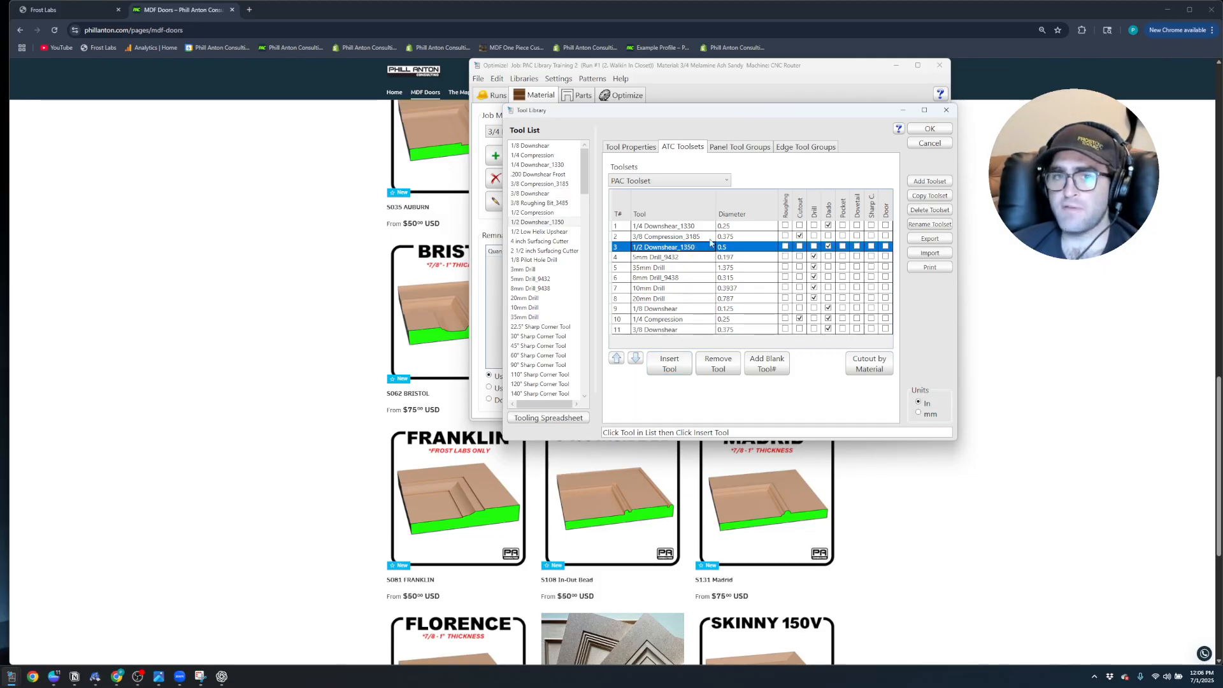
Import the S081 Franklin panel tool group from the extracted "Use with 1-2 Downshear" folder, allowing the existing placeholder tools to be overwritten
click(747, 150)
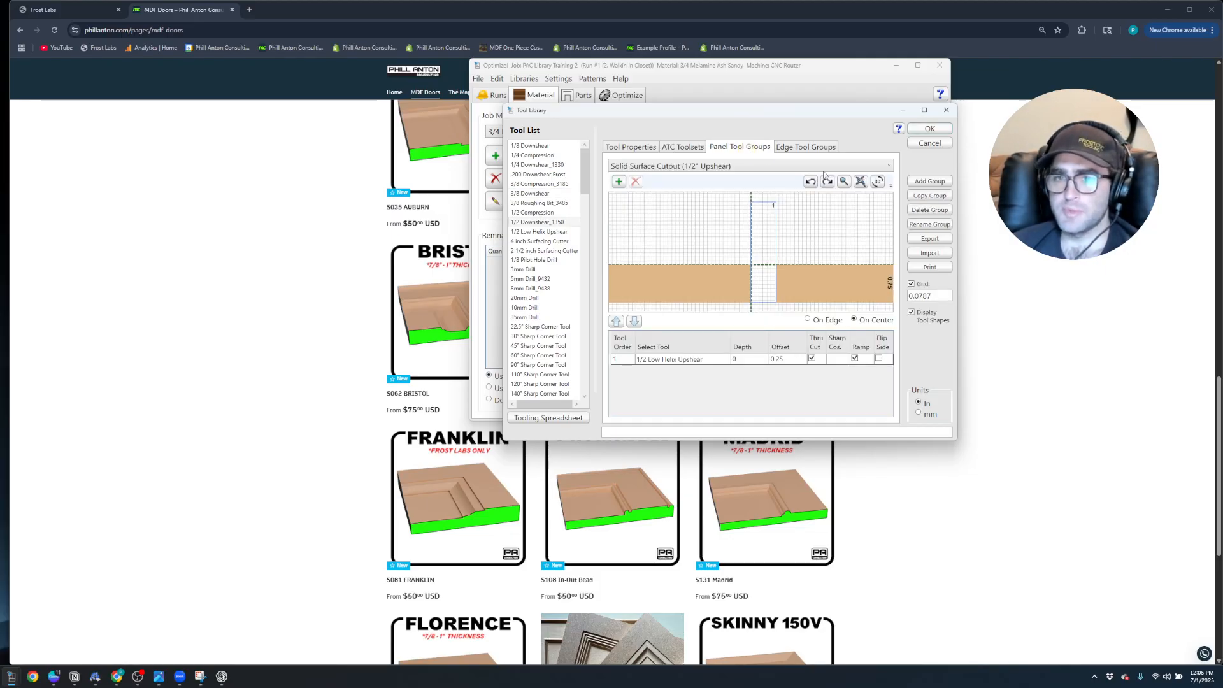
click(930, 253)
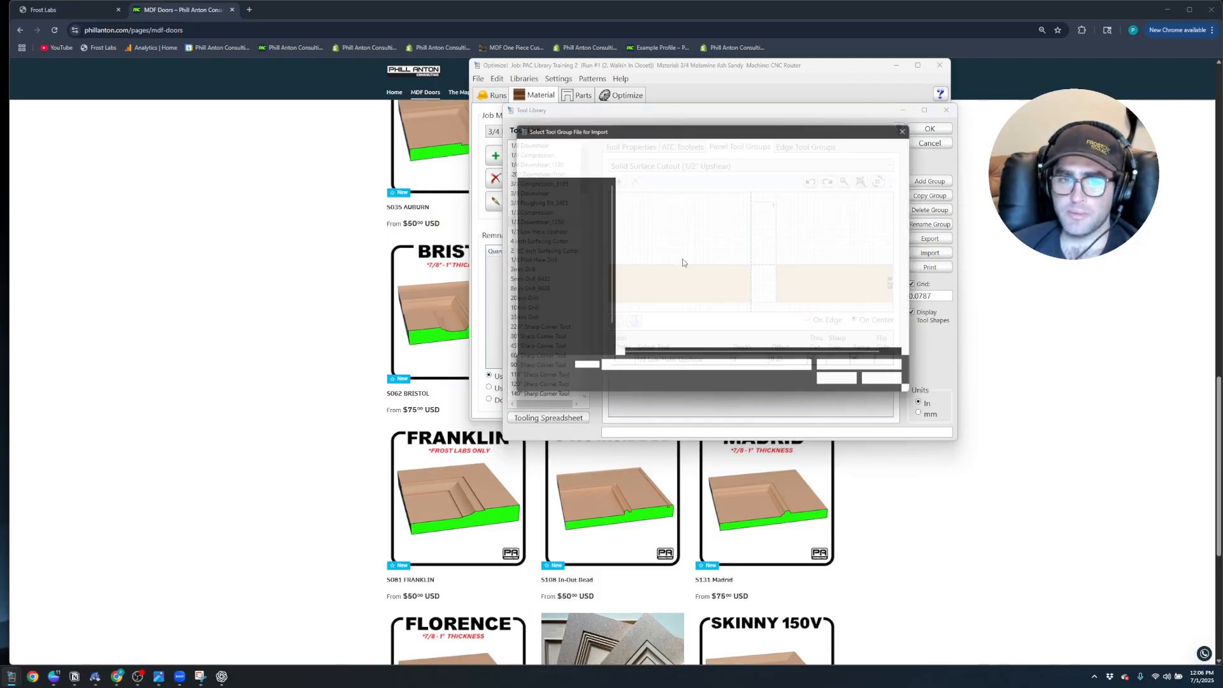
scroll(574, 261, up, 5)
click(565, 261)
double_click(652, 228)
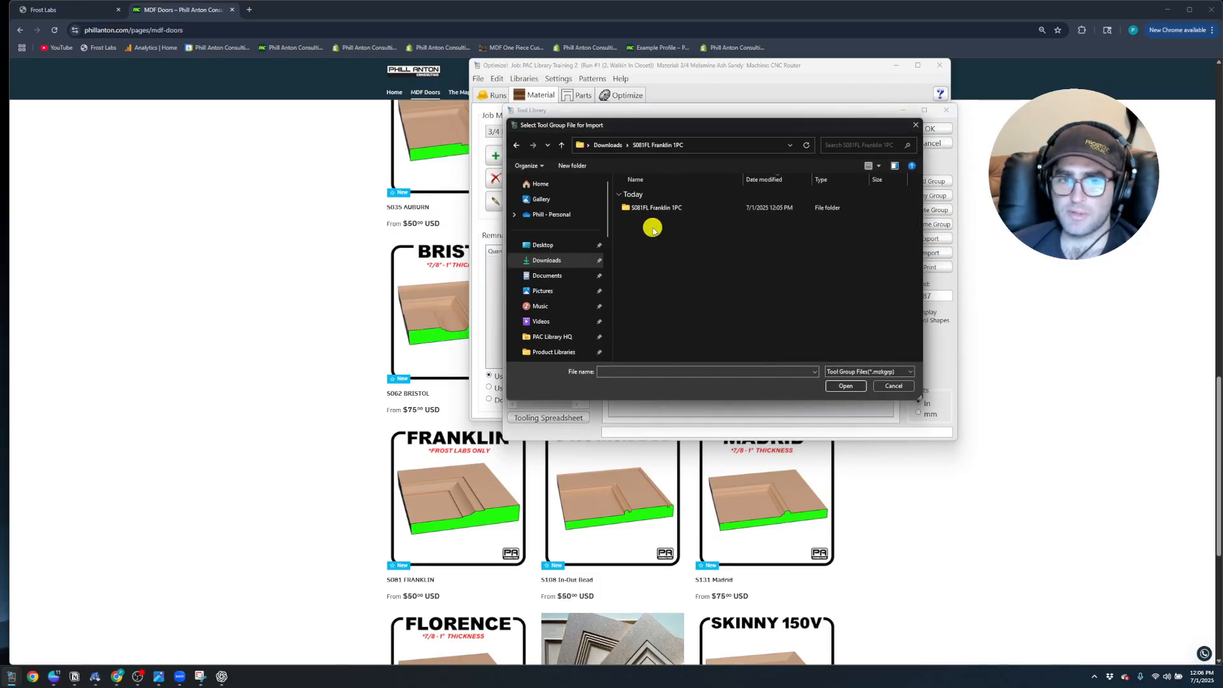
double_click(661, 209)
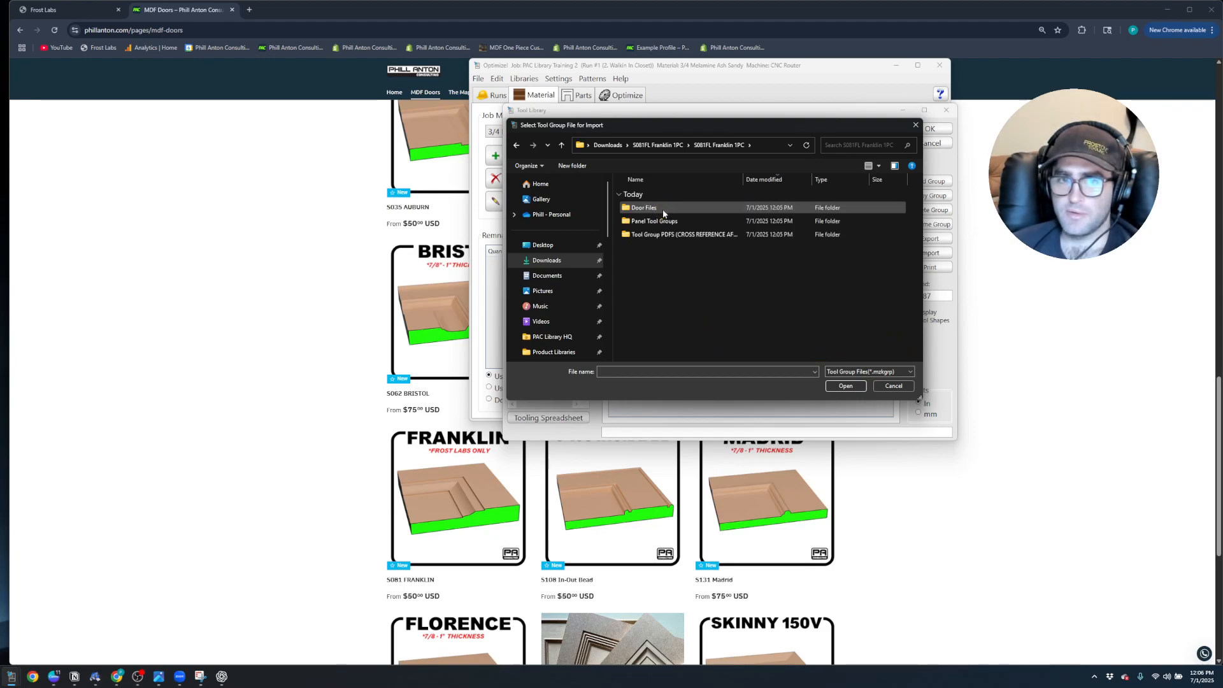
double_click(661, 222)
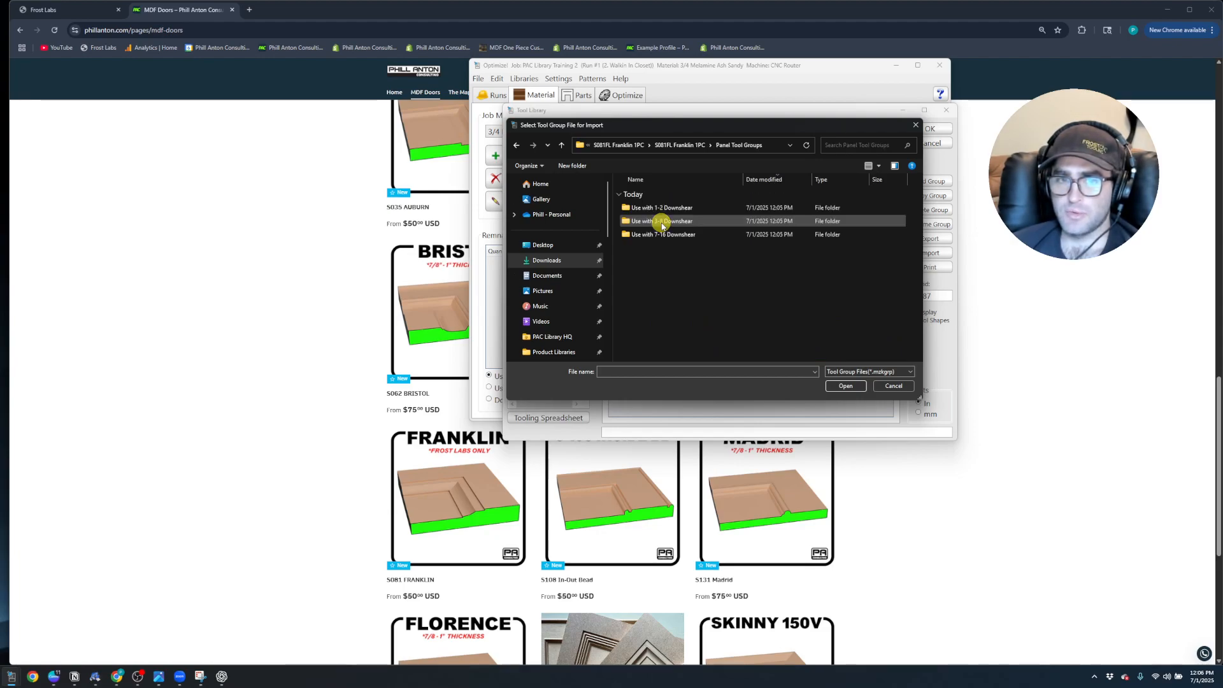
double_click(674, 210)
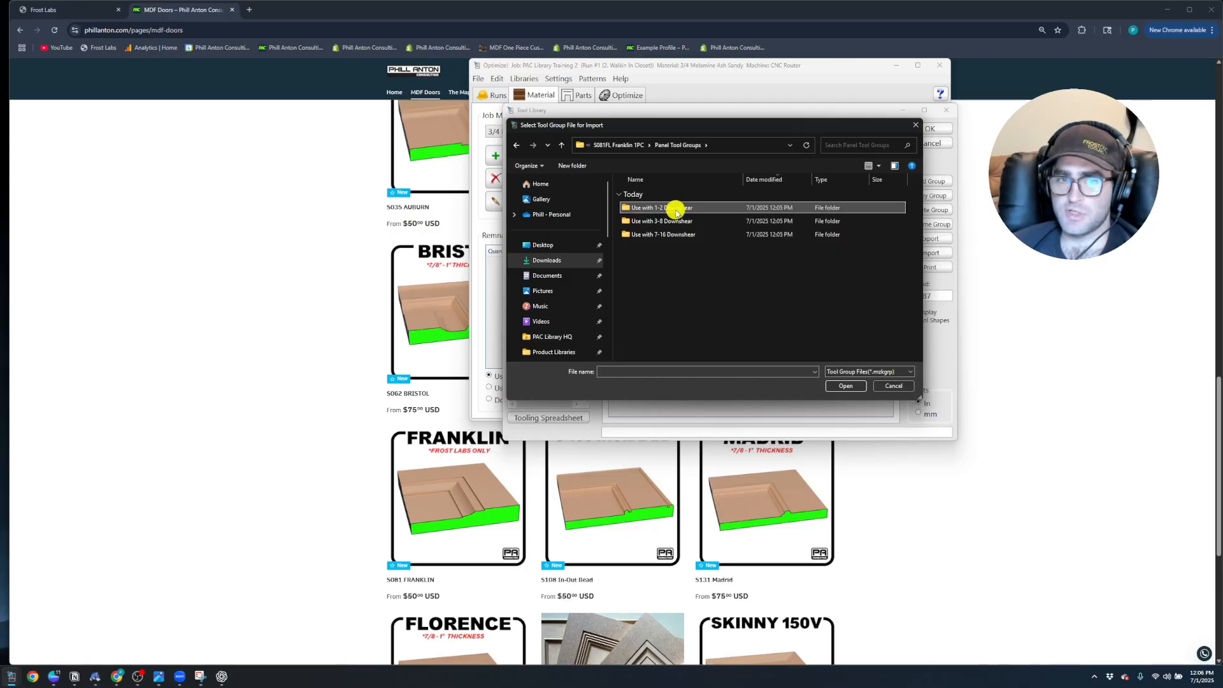
click(662, 209)
click(864, 386)
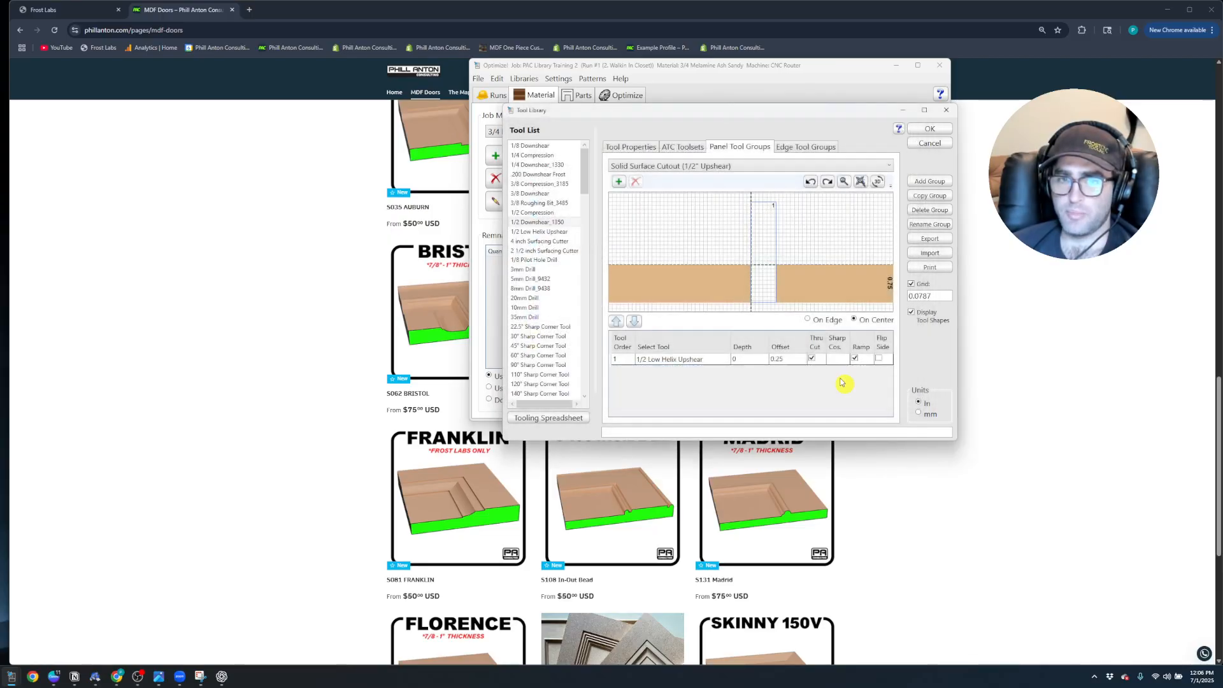
drag(55, 286, 813, 245)
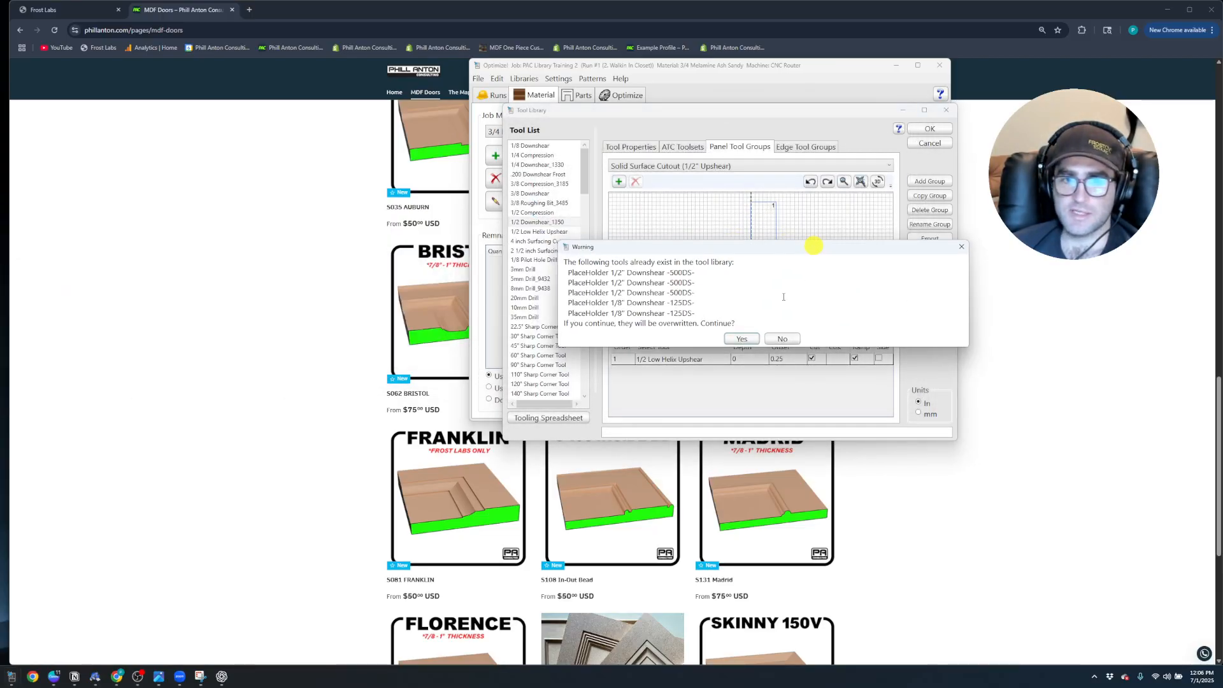
click(743, 339)
Replace the placeholder in tool order 1 of the S081 Franklin group with 1/2 Downshear_1350
click(704, 359)
click(711, 359)
click(717, 360)
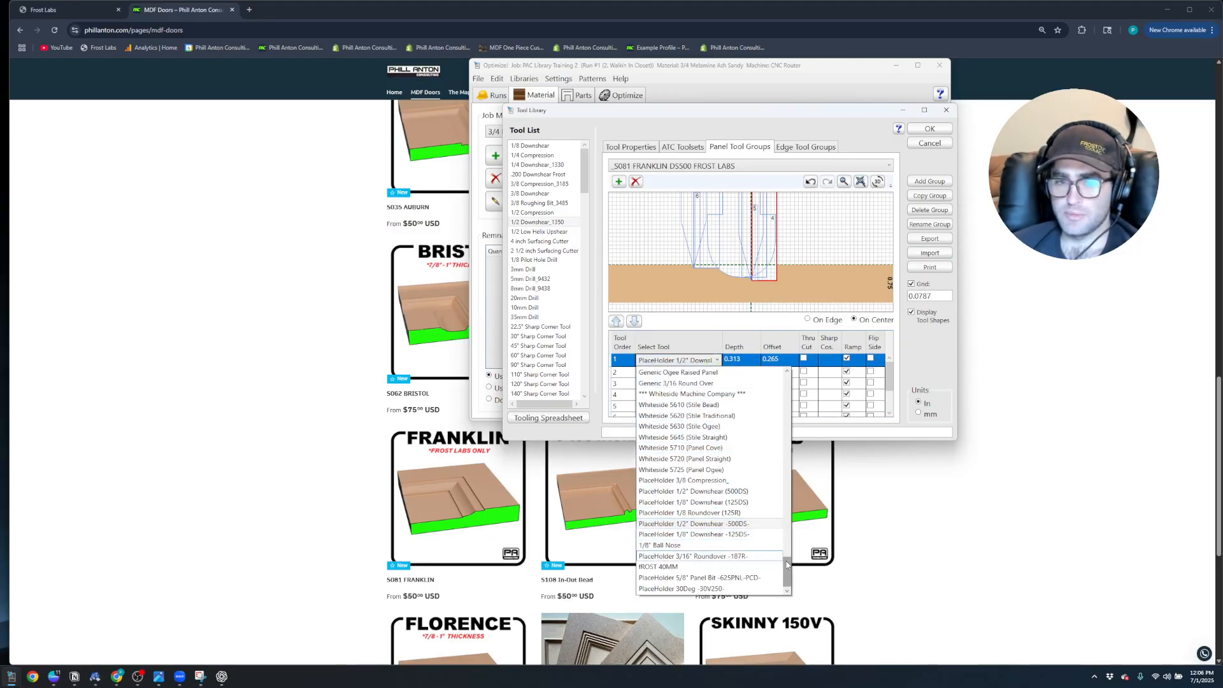
drag(786, 571, 779, 365)
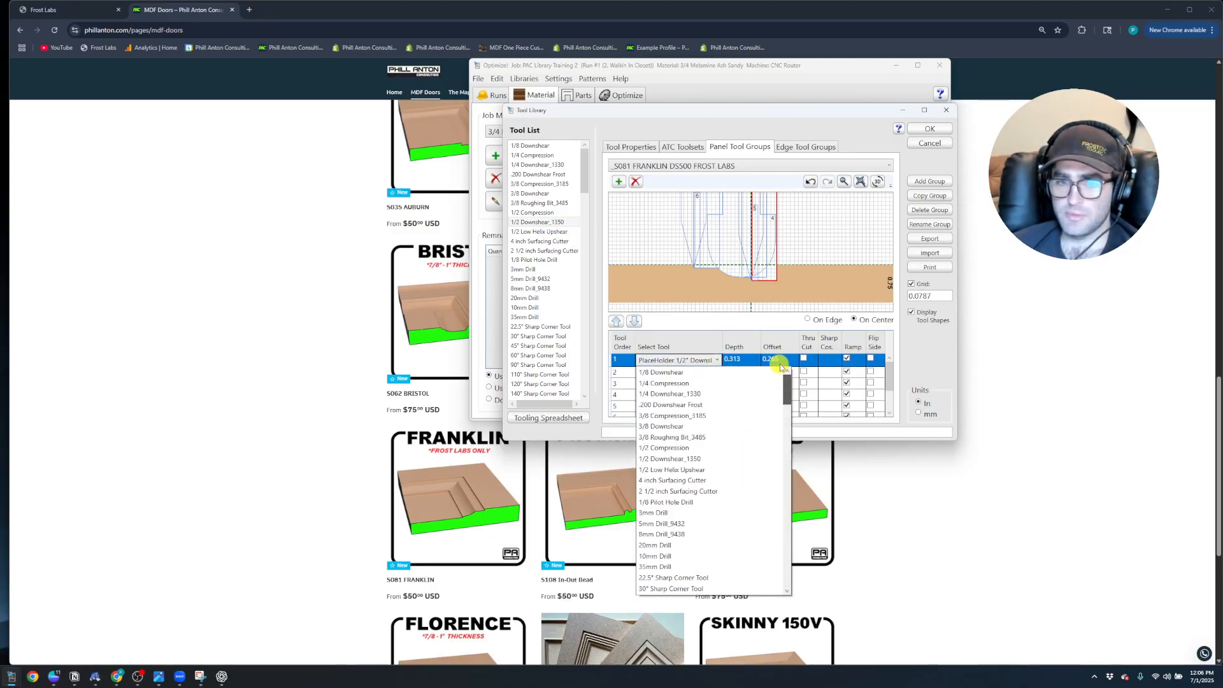
click(670, 459)
Assign 1/2 Downshear_1350 to tool order 2 of the S081 Franklin group in place of its placeholder
click(718, 374)
click(716, 373)
click(715, 373)
click(716, 373)
drag(788, 582, 789, 401)
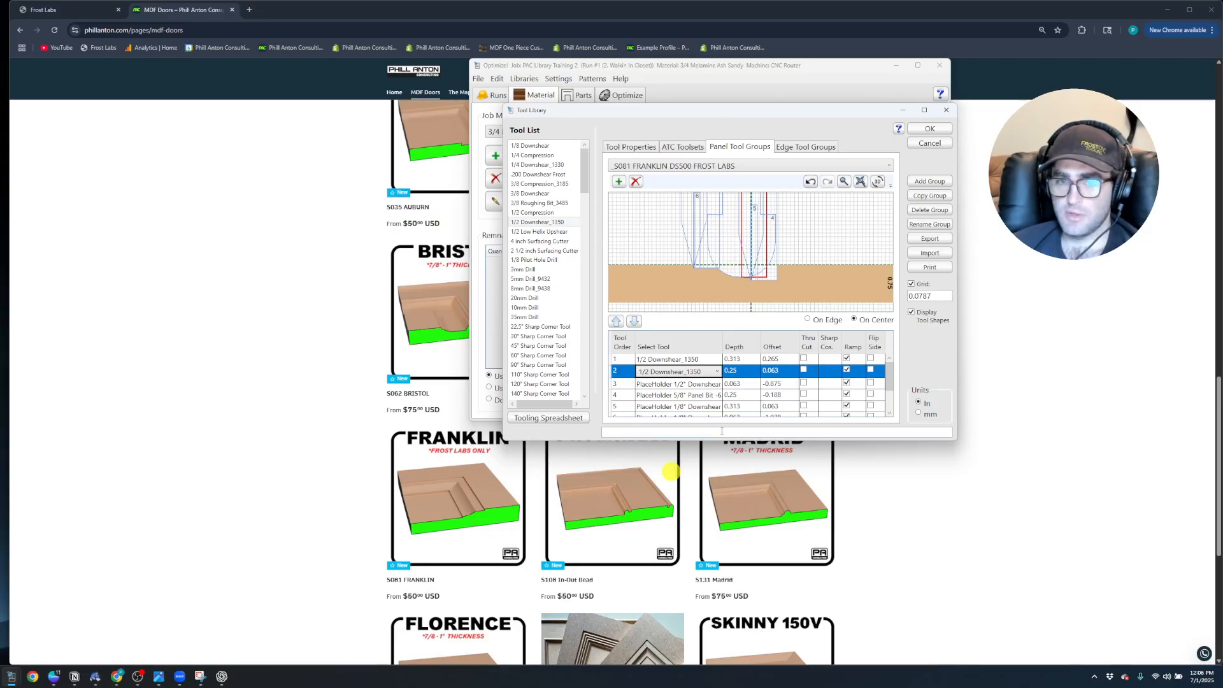
click(672, 471)
Change the placeholder 1/2" downshear in tool order 3 of the S081 Franklin group to 1/2 Downshear_1350
click(714, 383)
click(716, 383)
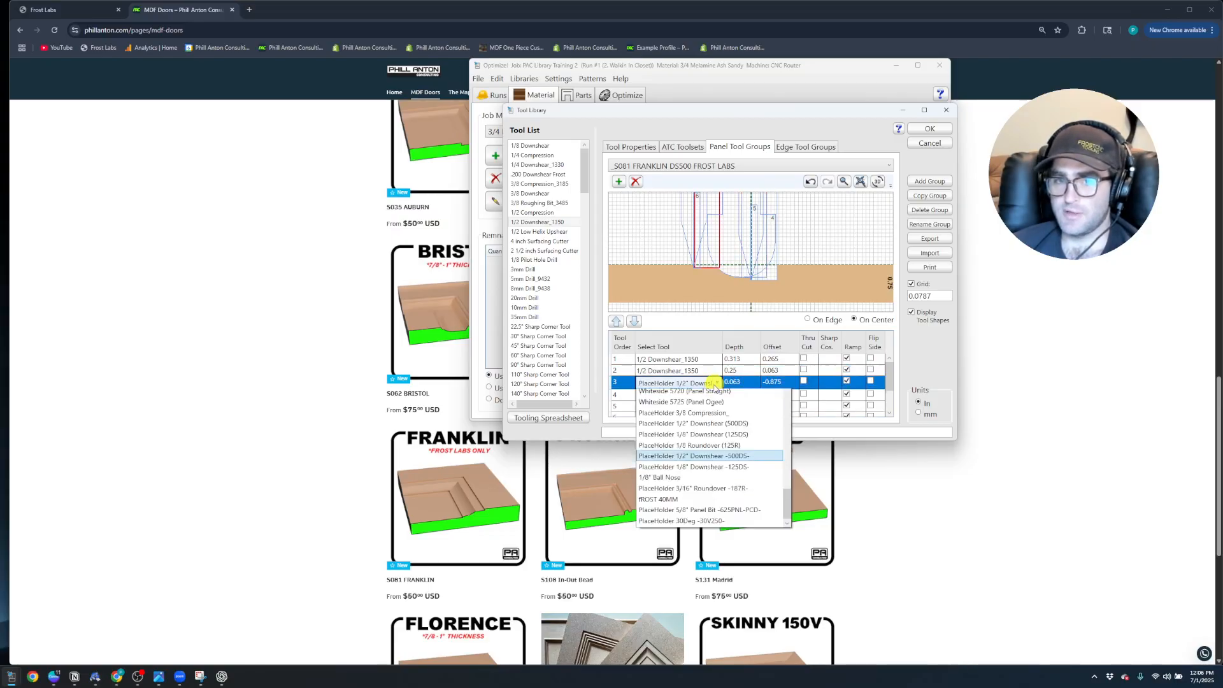
drag(784, 598, 790, 400)
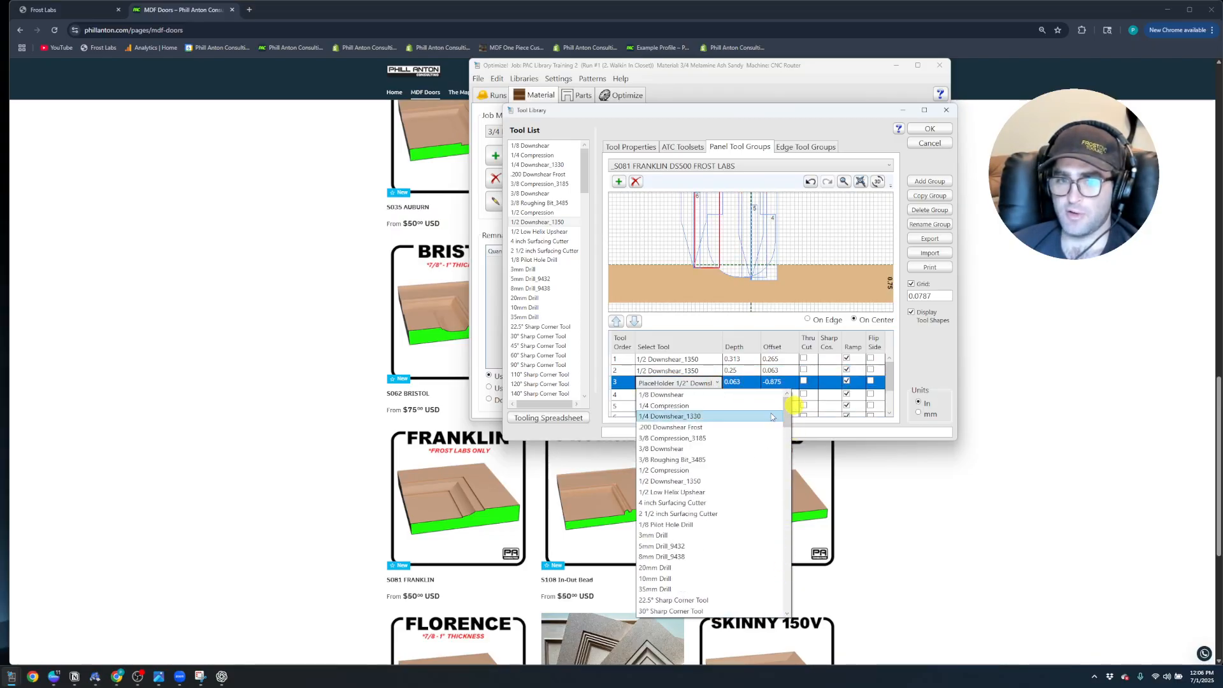
click(682, 479)
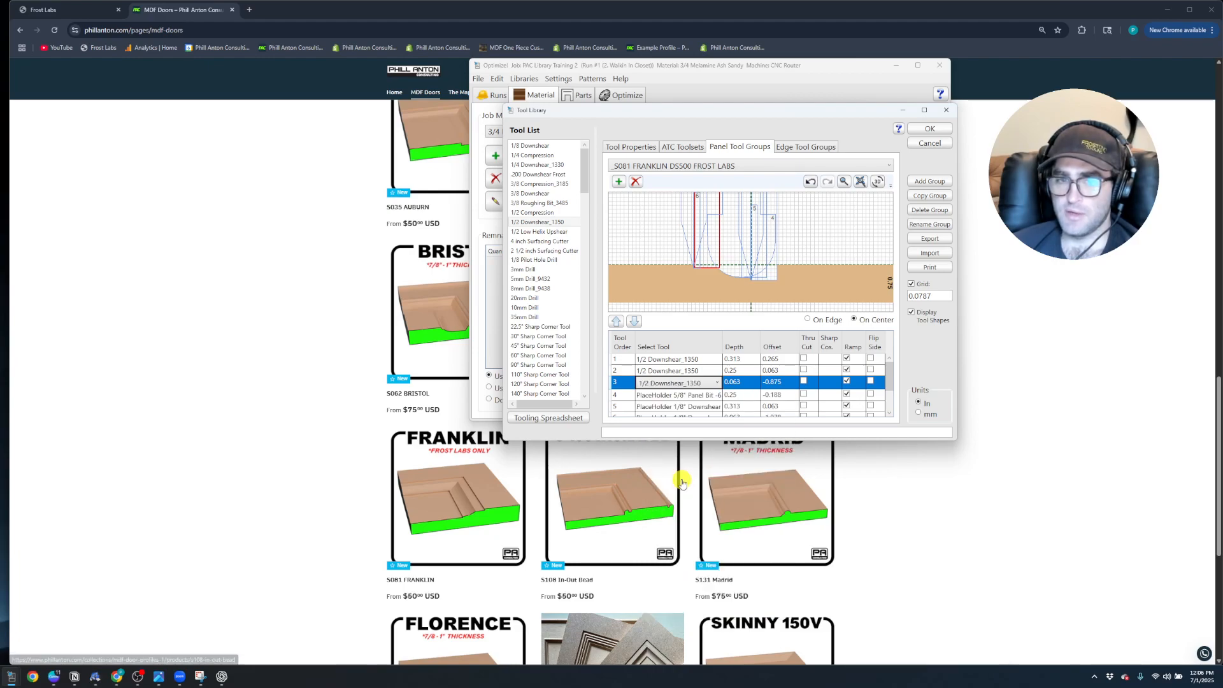
Rename the PlaceHolder 5/8" Panel Bit tool to 5/8" Panel Bit -625PNL-PCD-
click(633, 148)
drag(585, 182, 572, 389)
click(554, 384)
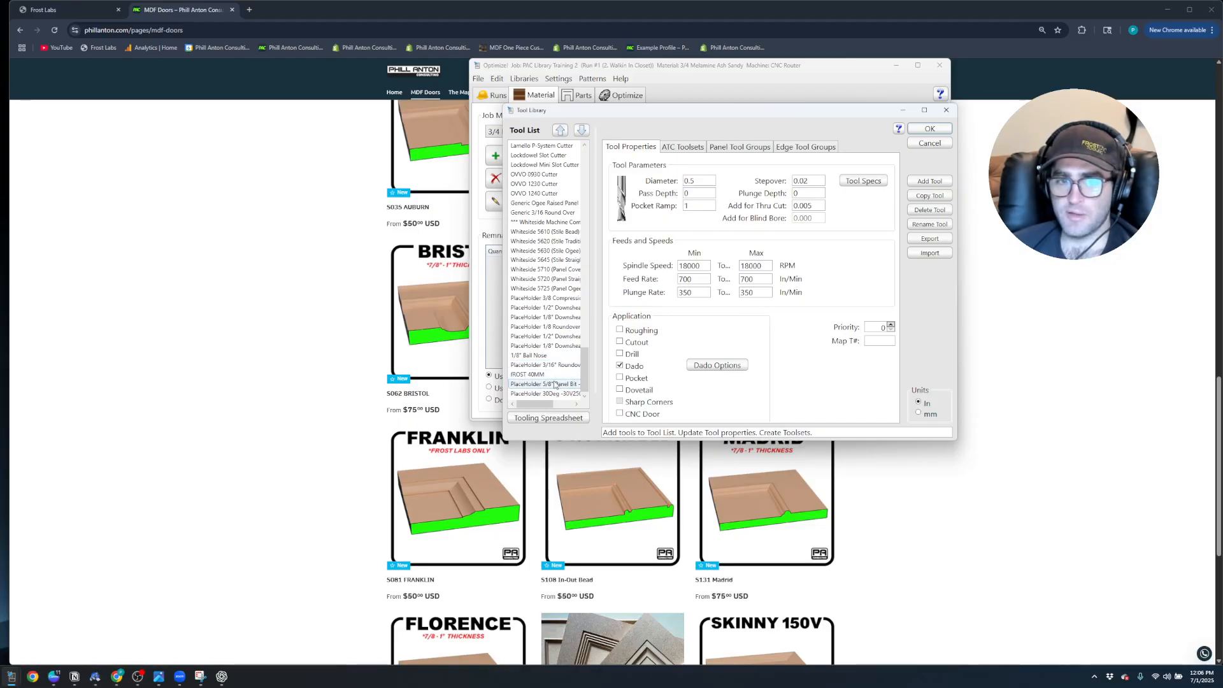
click(930, 224)
drag(1, 306, 610, 317)
click(674, 319)
key(BackSpace)
click(696, 335)
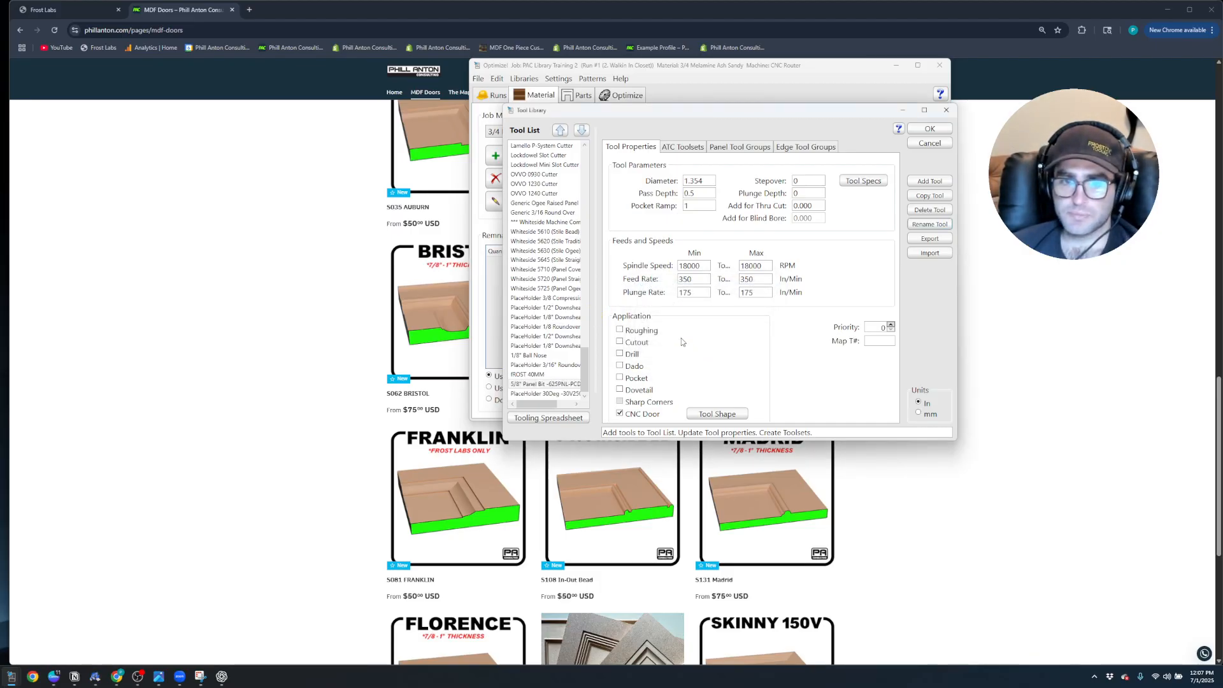
Replace the placeholder 1/8" downshear in tool order 5 of the S081 Franklin panel tool group with 1/8 Downshear
click(732, 148)
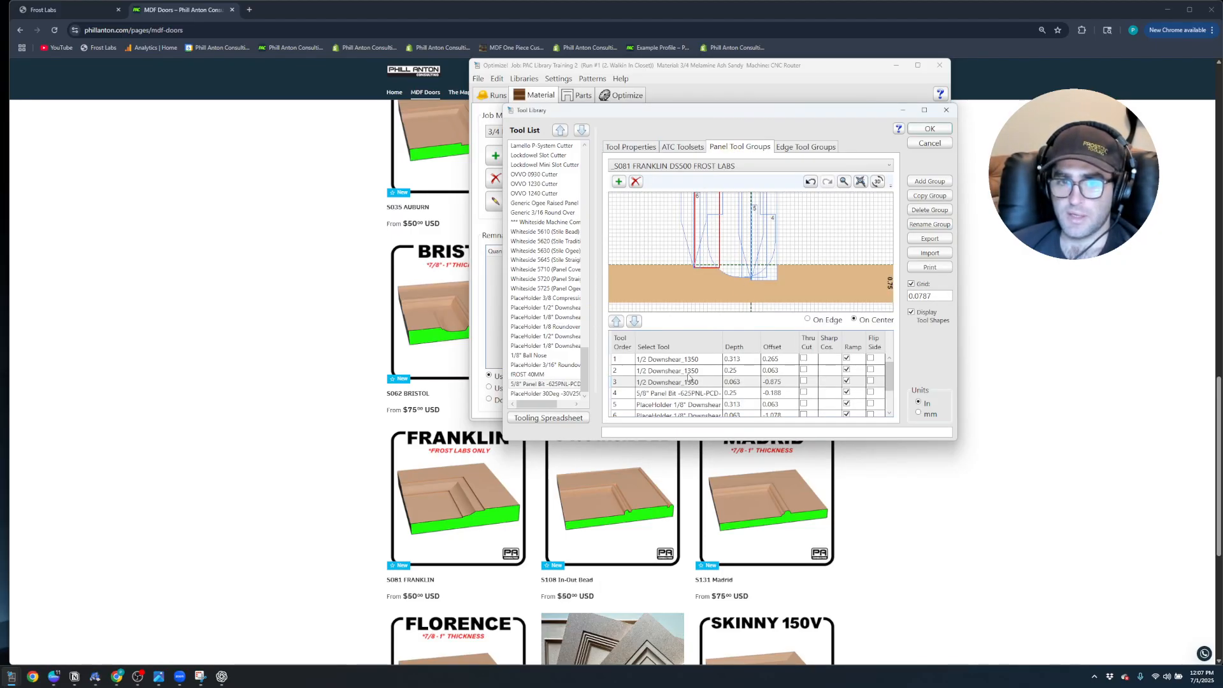
scroll(700, 382, down, 1)
click(717, 377)
click(717, 378)
click(716, 377)
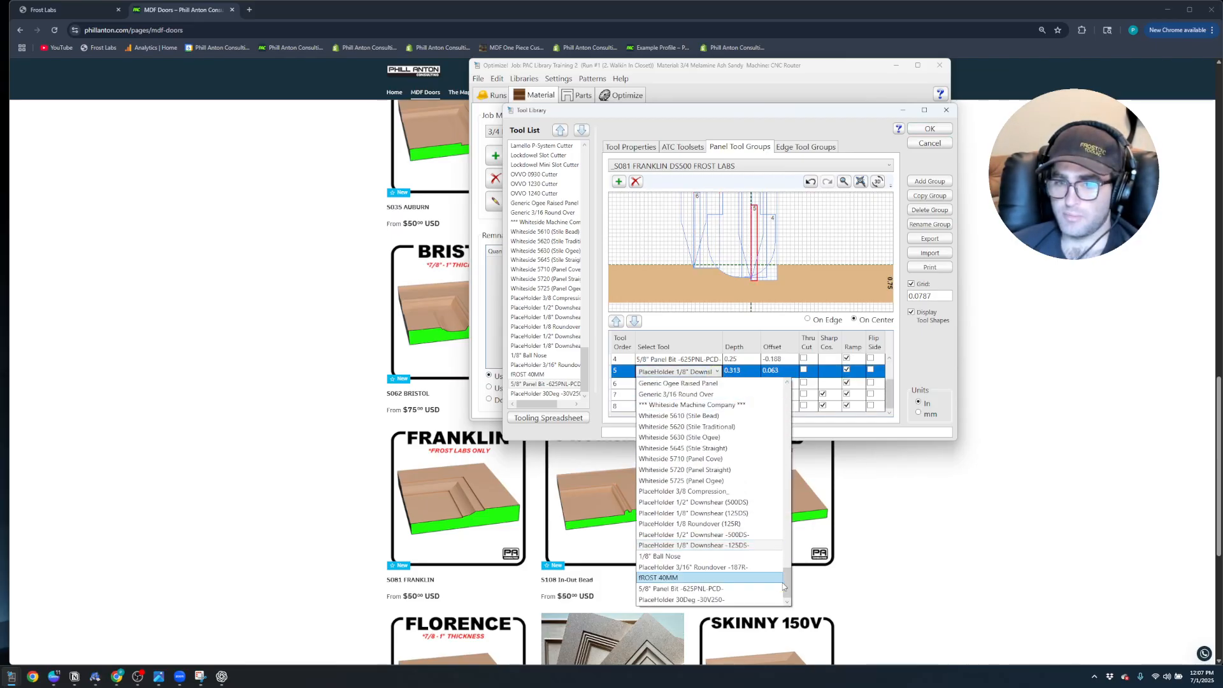
click(719, 396)
click(717, 372)
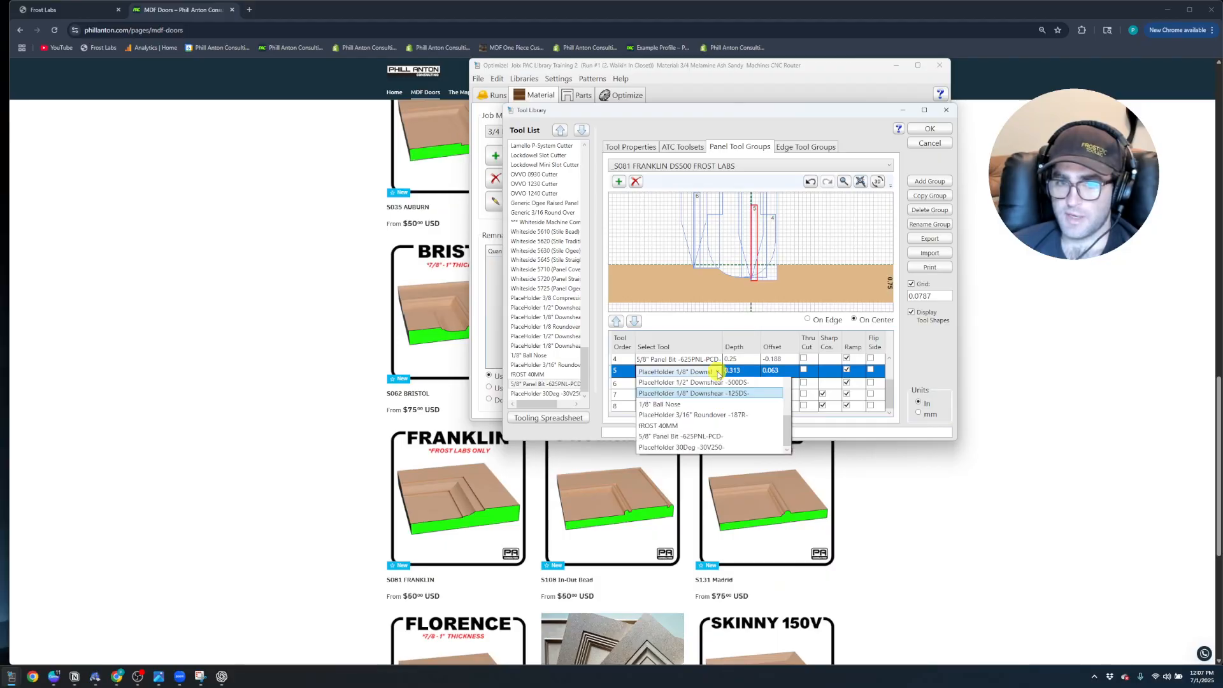
drag(786, 579, 786, 387)
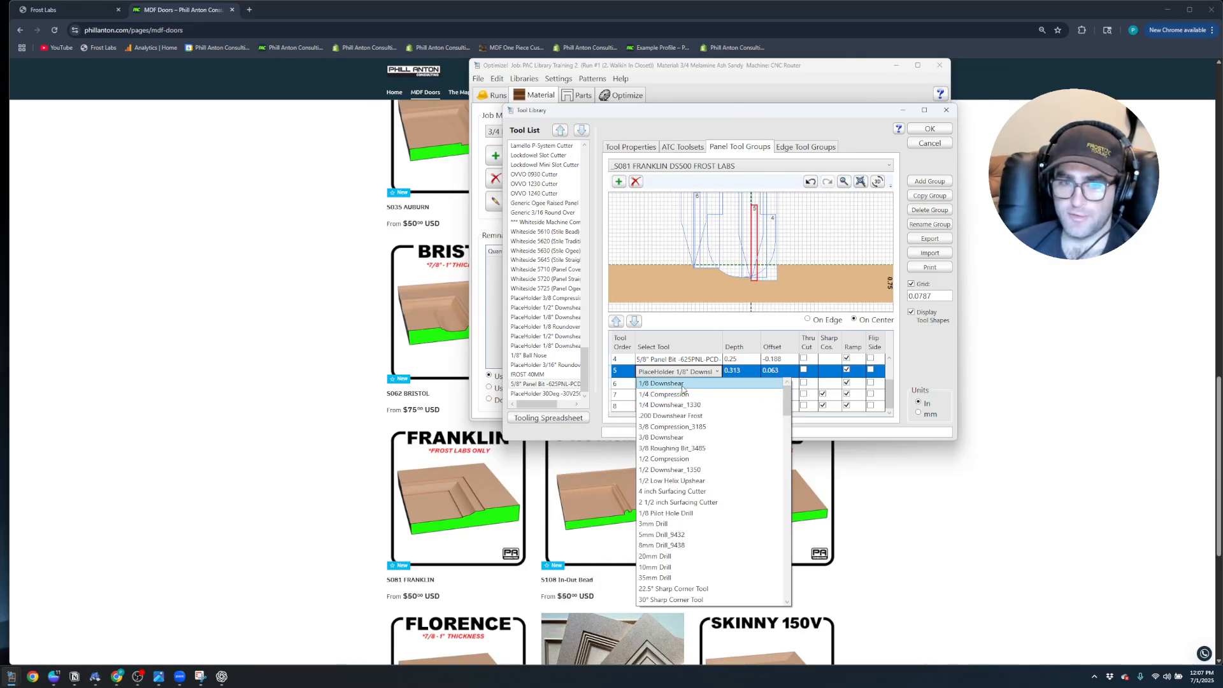
click(707, 382)
Assign 1/8 Downshear to tool order 6 of the S081 Franklin group in place of its placeholder
click(716, 383)
click(717, 383)
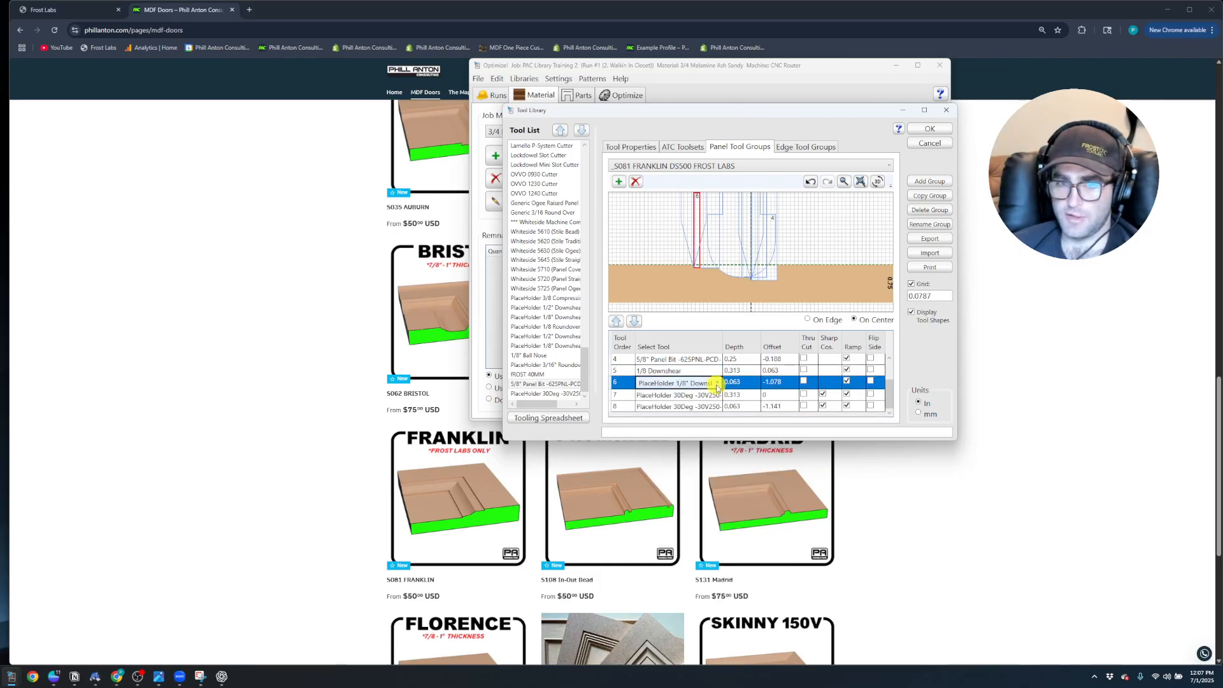
click(717, 383)
drag(785, 599, 787, 402)
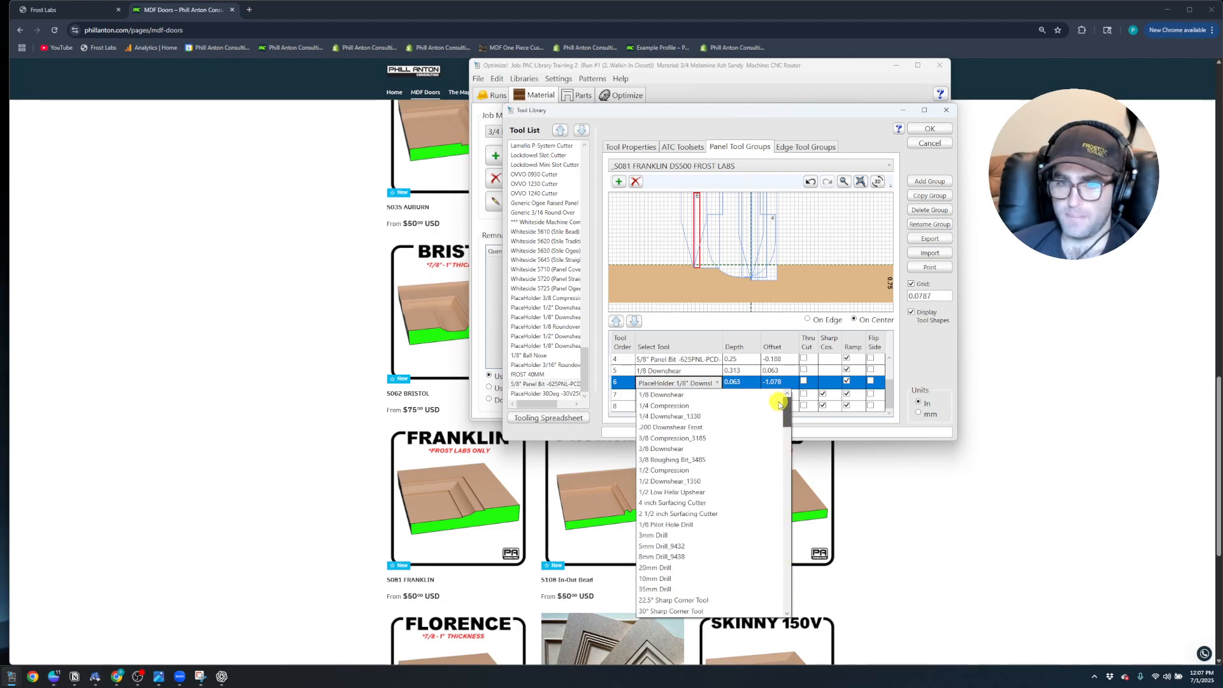
click(662, 395)
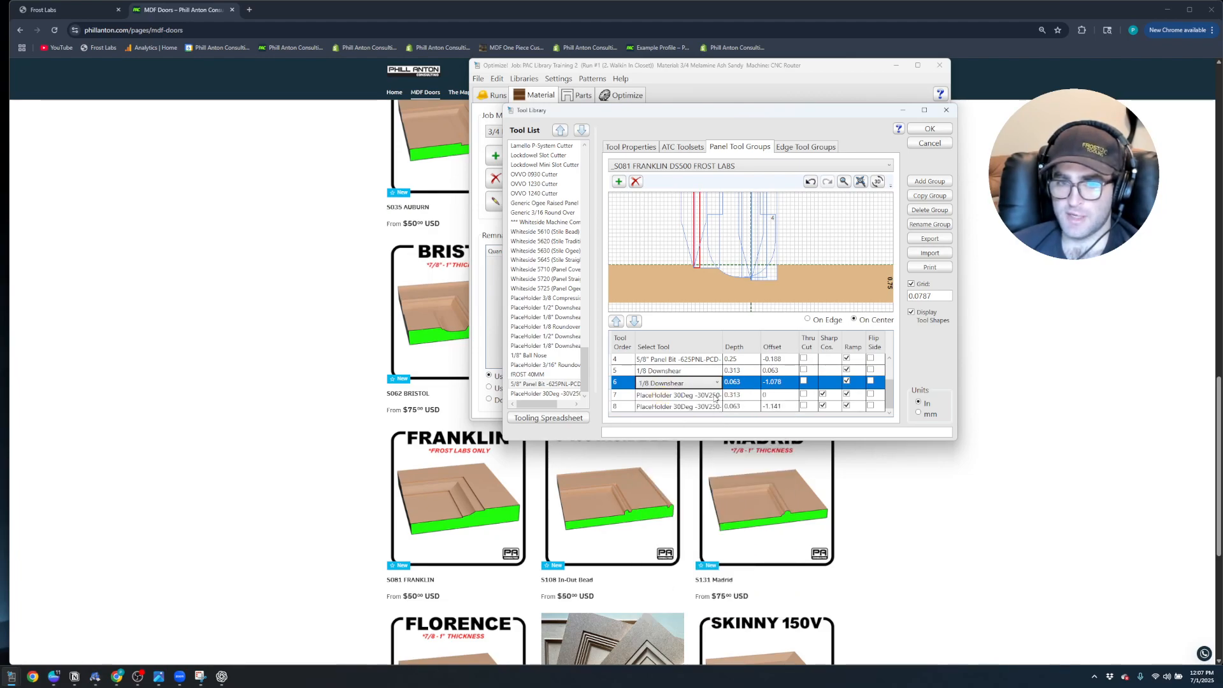
Change the placeholder 30-degree tool in tool order 7 of the S081 Franklin group to 30° Sharp Corner Tool
click(714, 394)
click(713, 395)
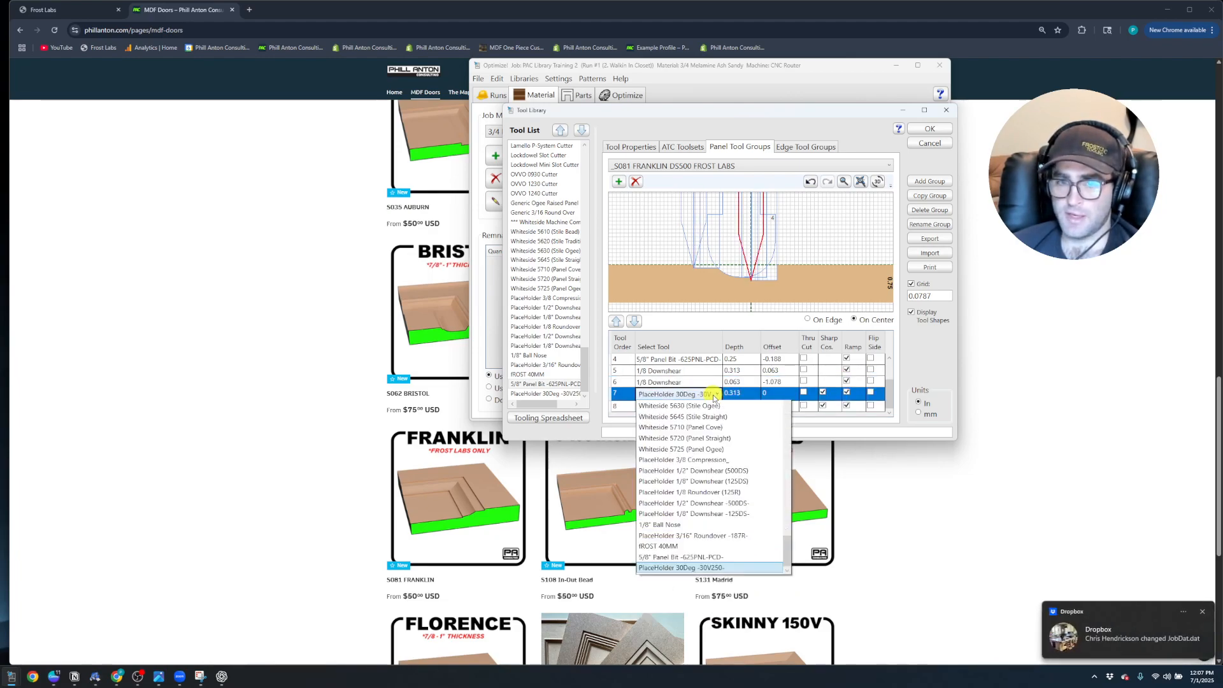
drag(787, 603, 787, 410)
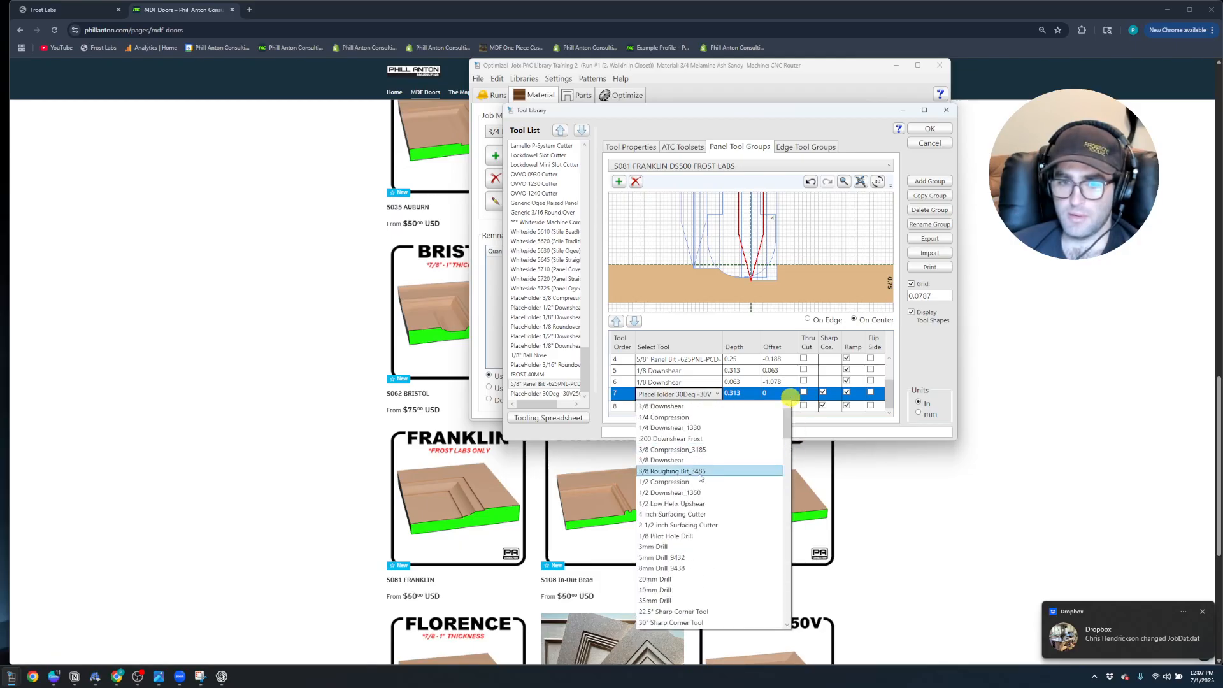
scroll(698, 541, down, 2)
click(687, 558)
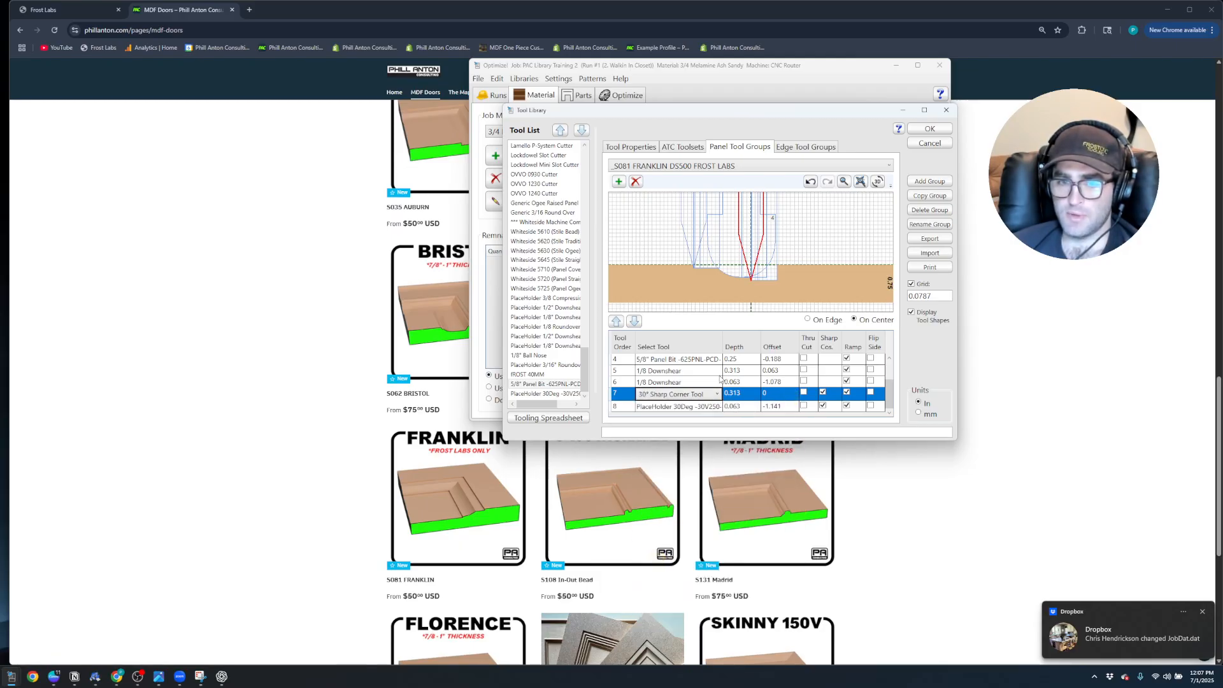
Set tool order 8 of the S081 Franklin group to 30° Sharp Corner Tool and save the tool library changes
click(716, 410)
click(716, 406)
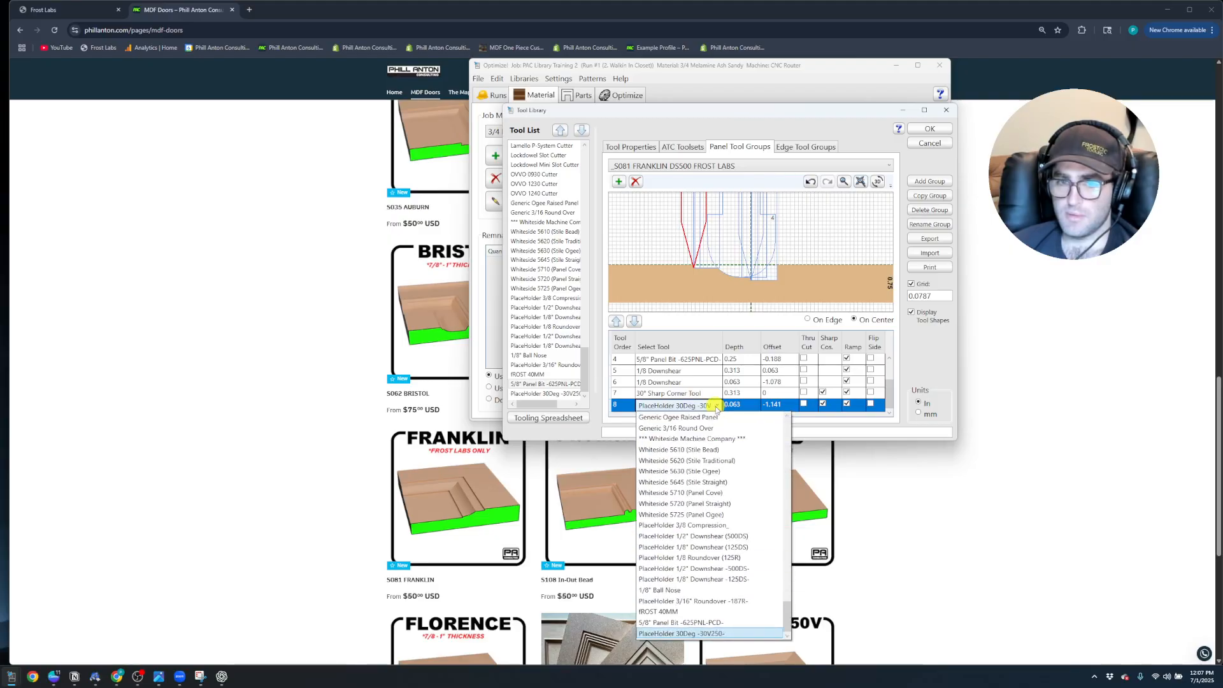
drag(789, 623, 789, 420)
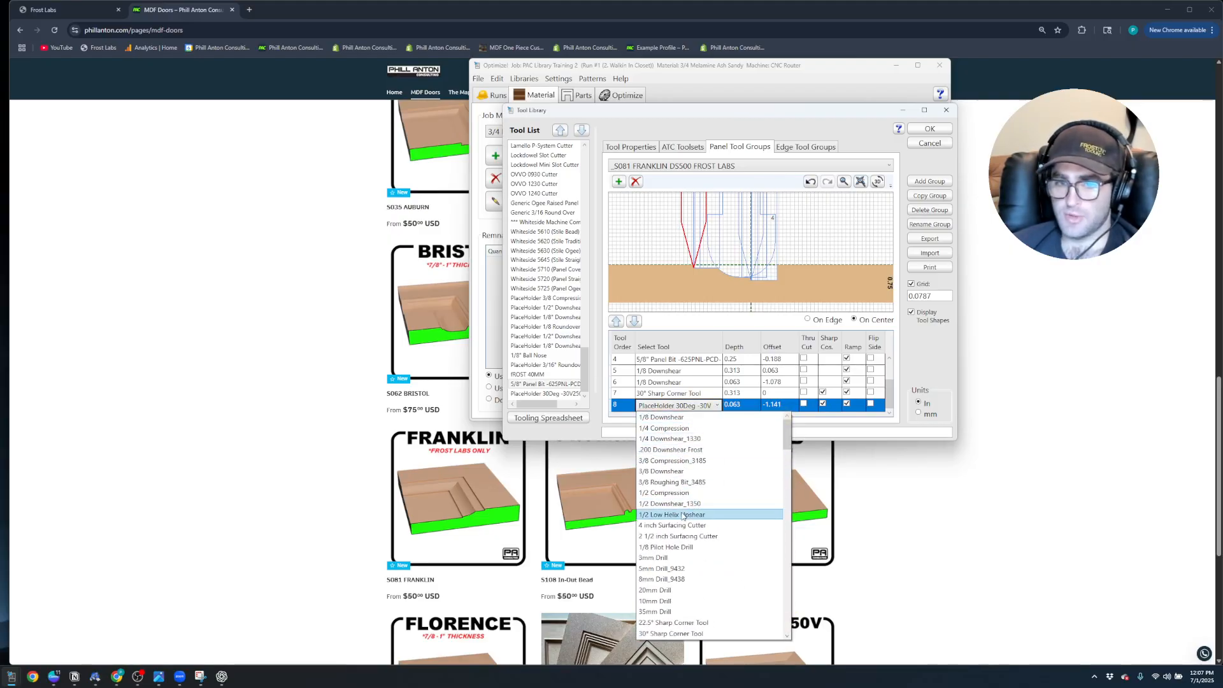
click(680, 634)
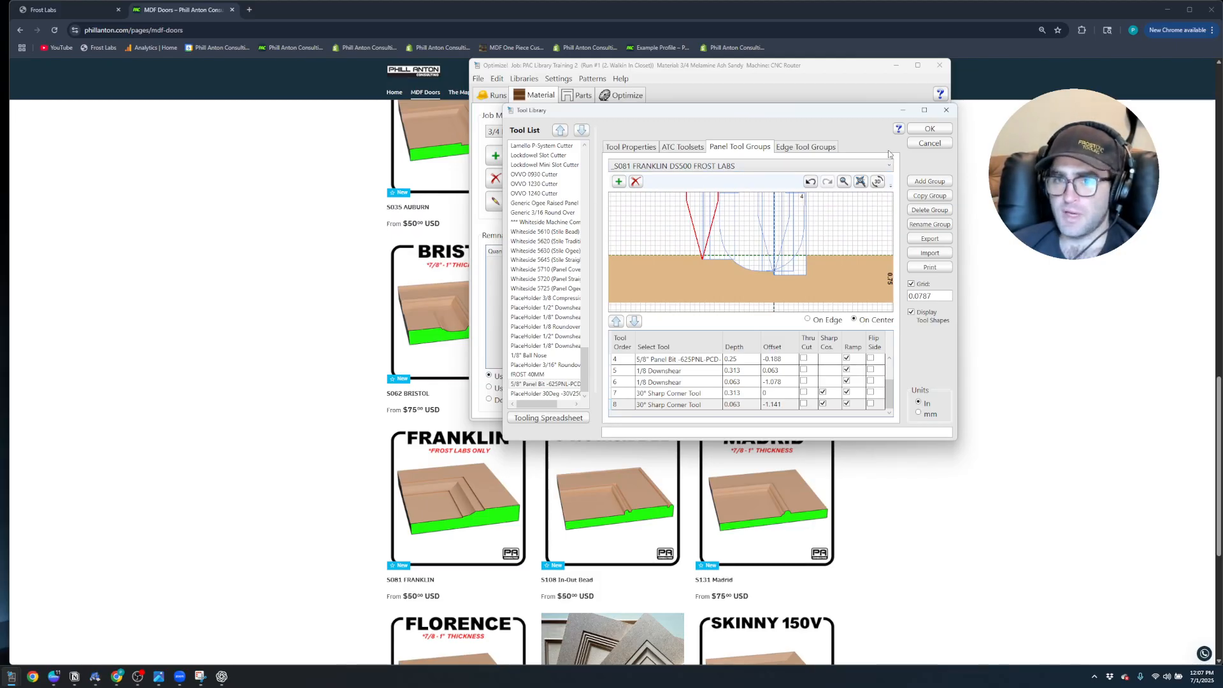
click(931, 129)
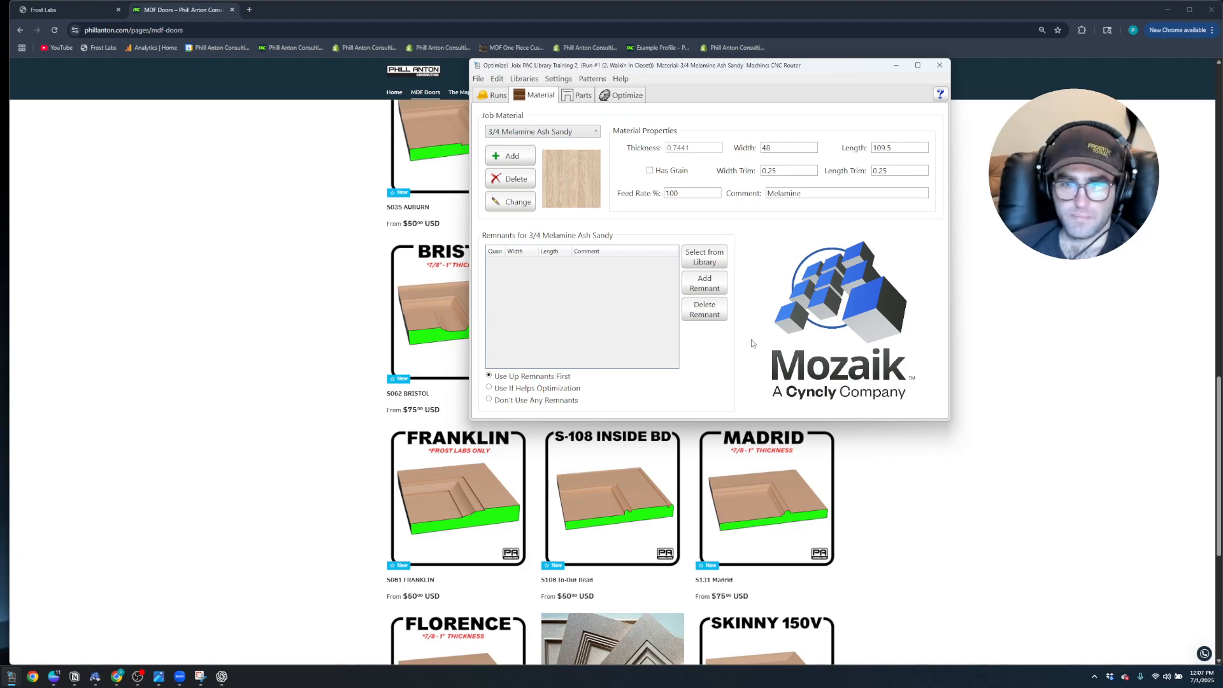
Switch to the main Mozaik Enterprise window and open the routed doors of the Standard door library
click(99, 677)
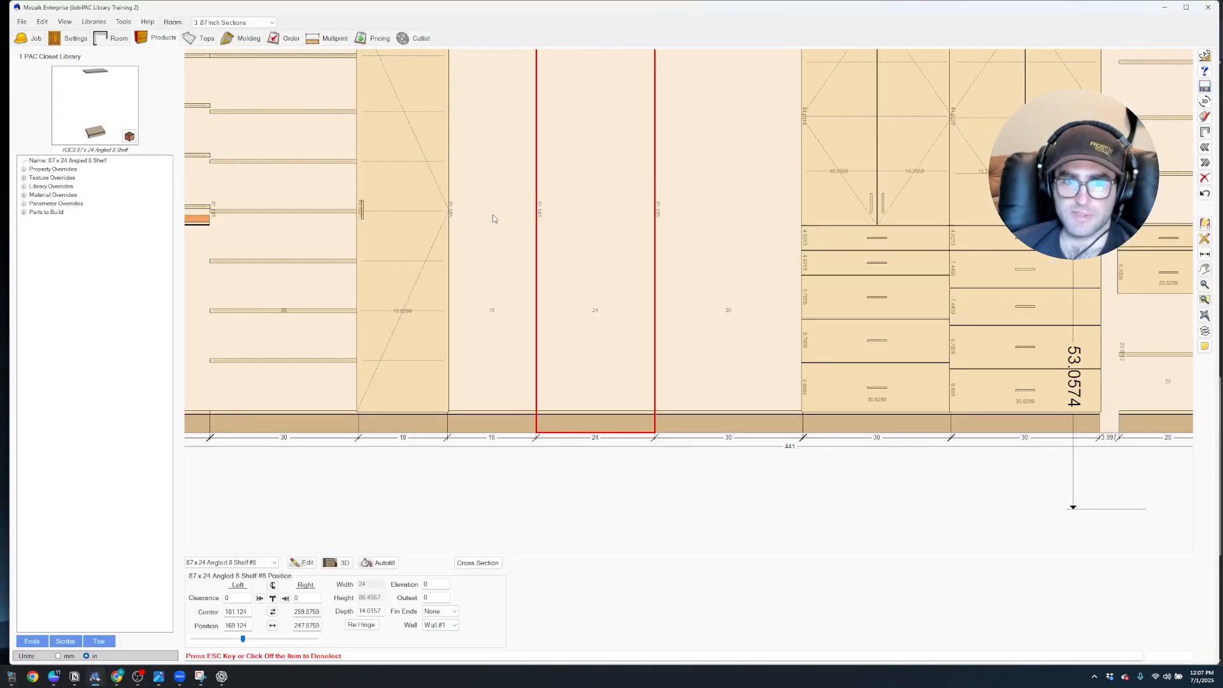
click(85, 20)
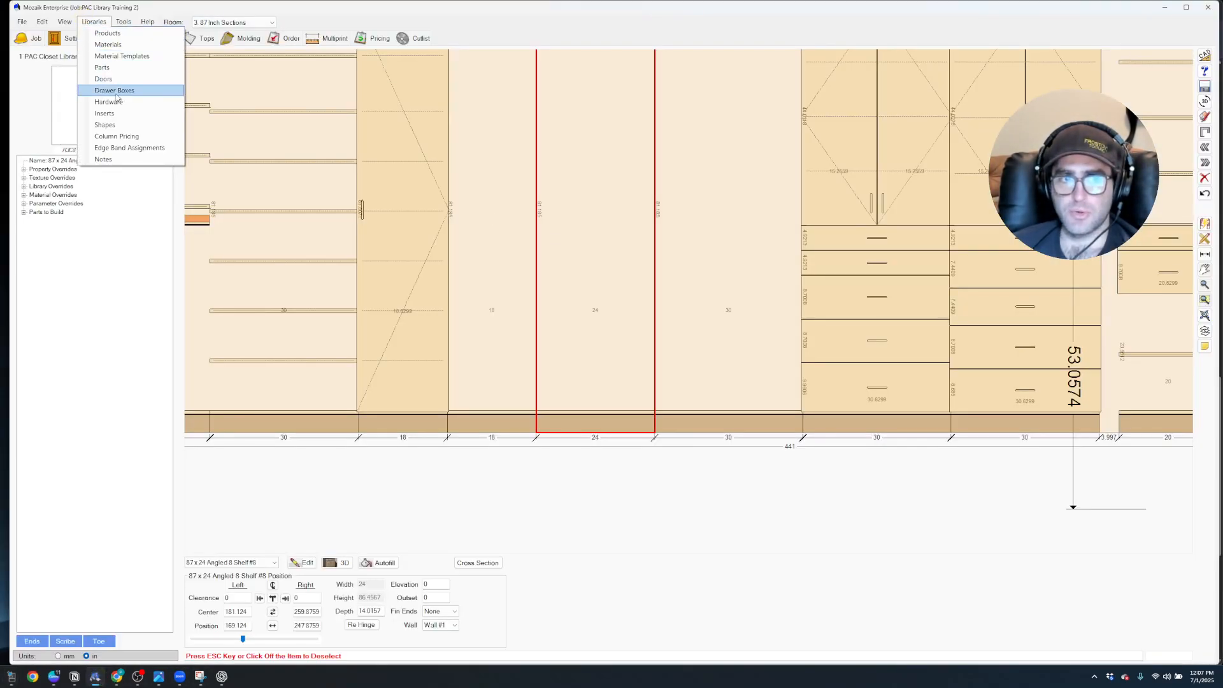
click(104, 79)
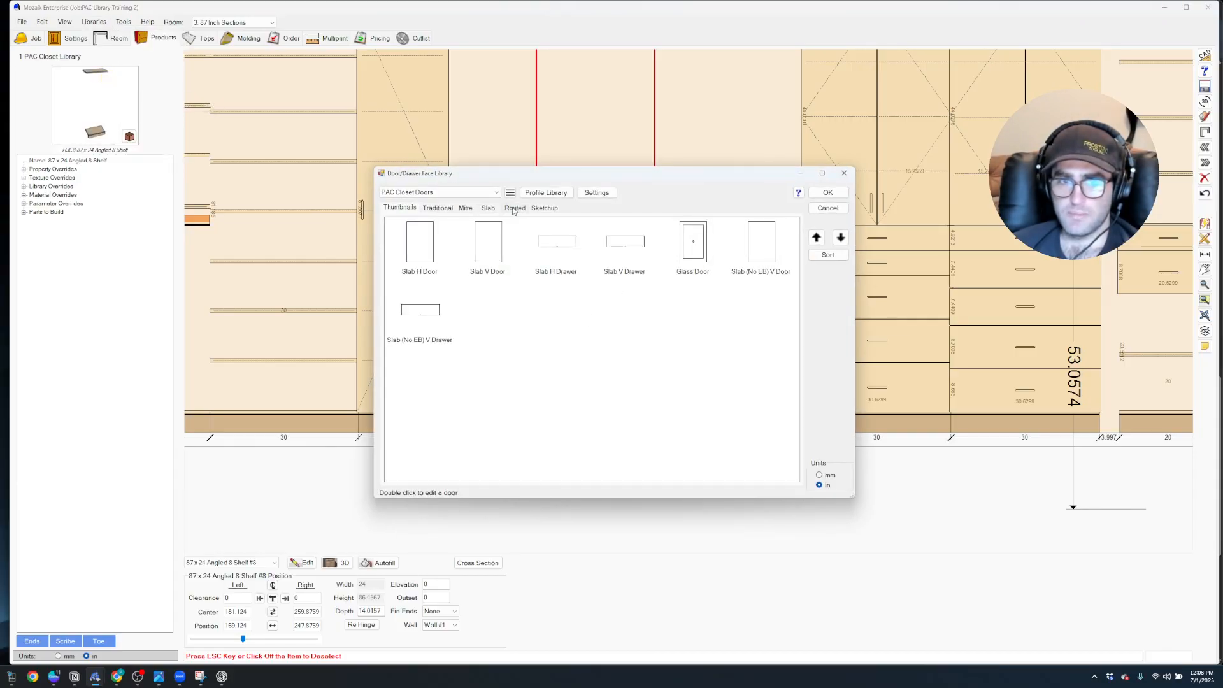
click(490, 191)
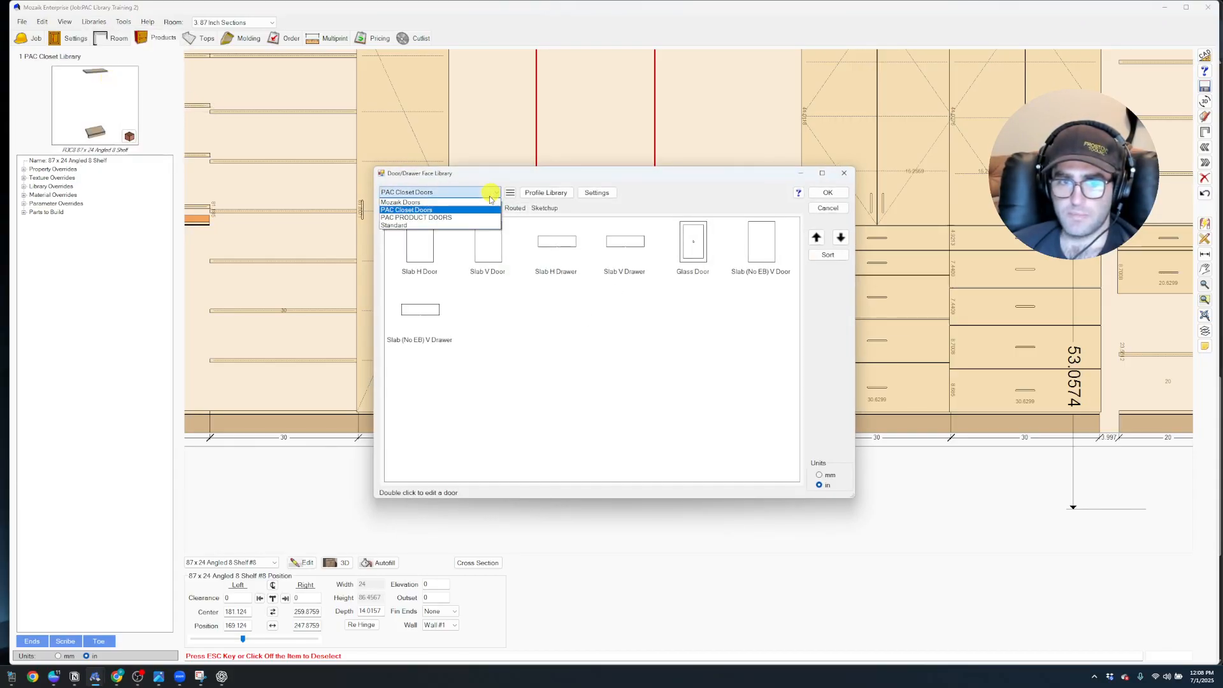
click(414, 226)
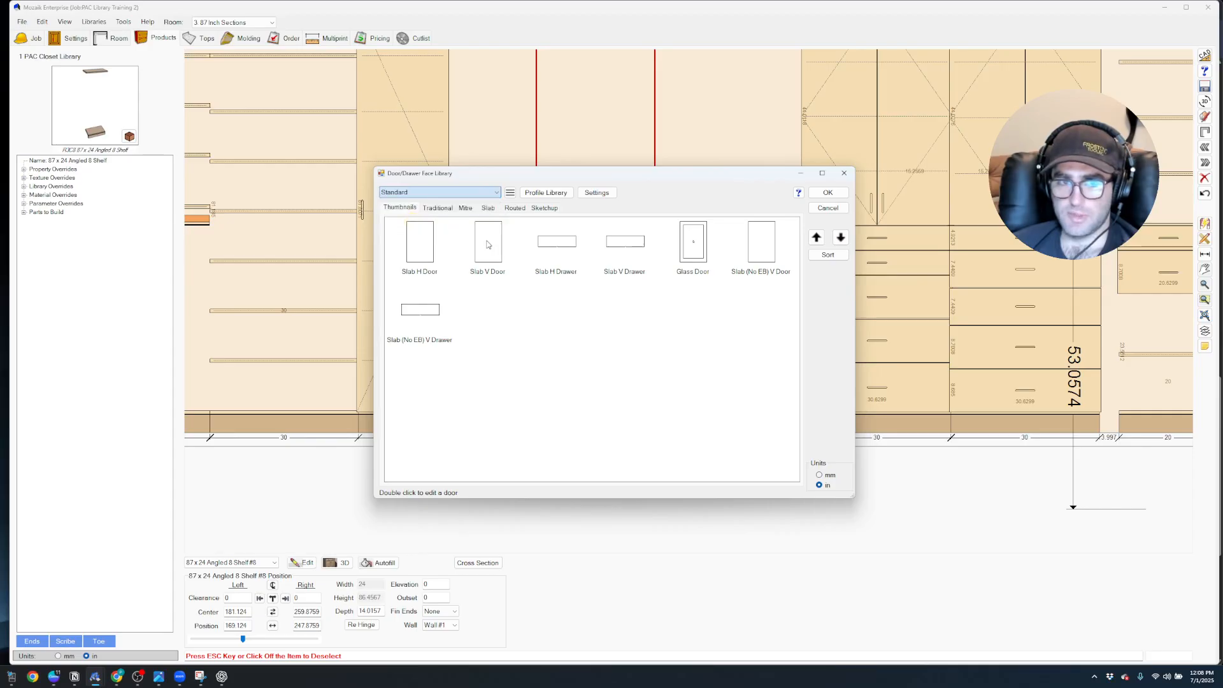
click(515, 207)
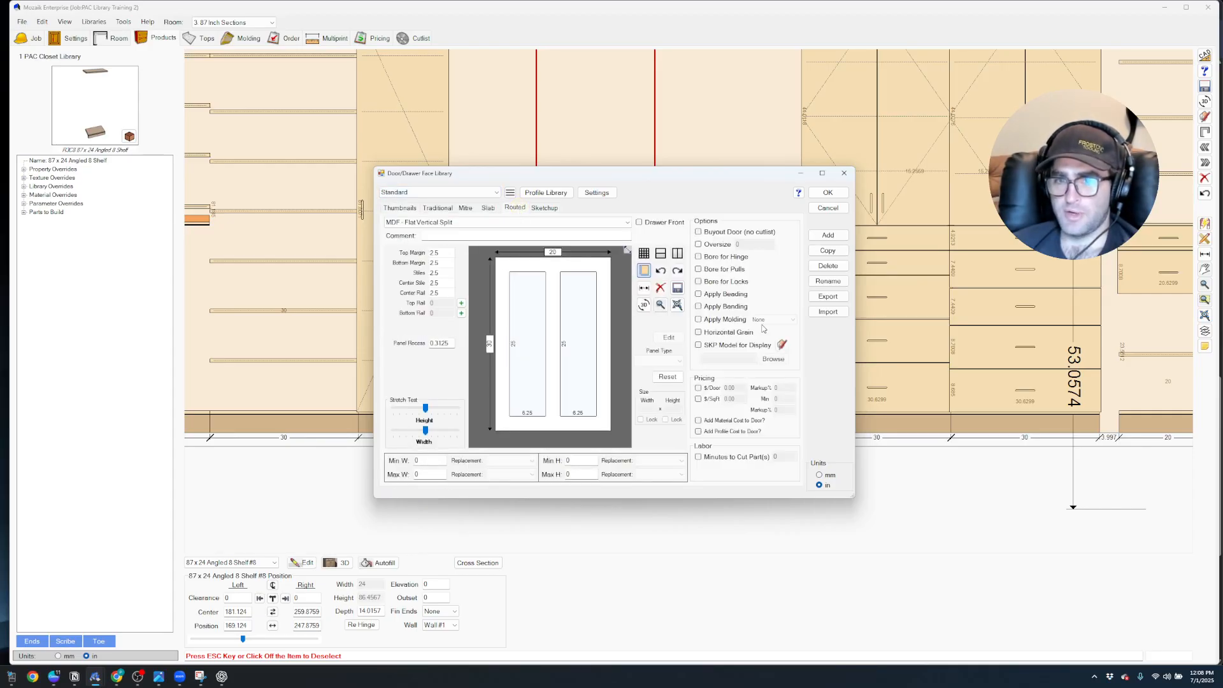
Import _S081FL Franklin Door from the Door Files folder of the downloaded S081FL Franklin 1PC package and save the door library
click(827, 311)
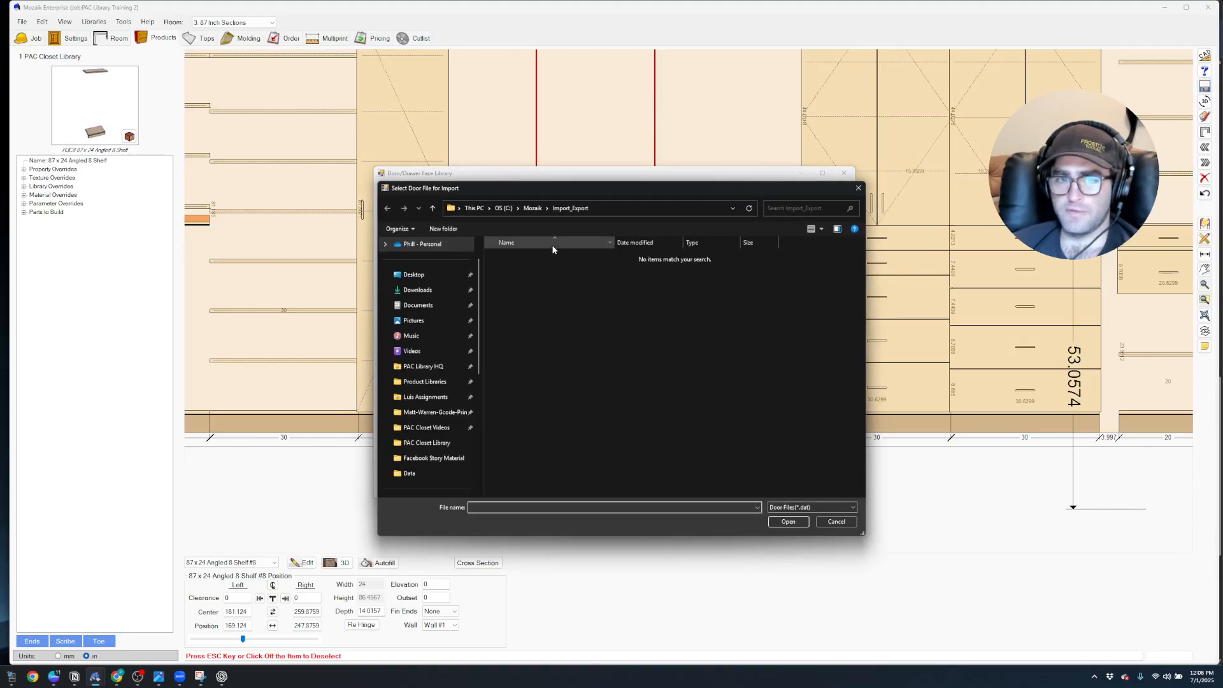
click(417, 290)
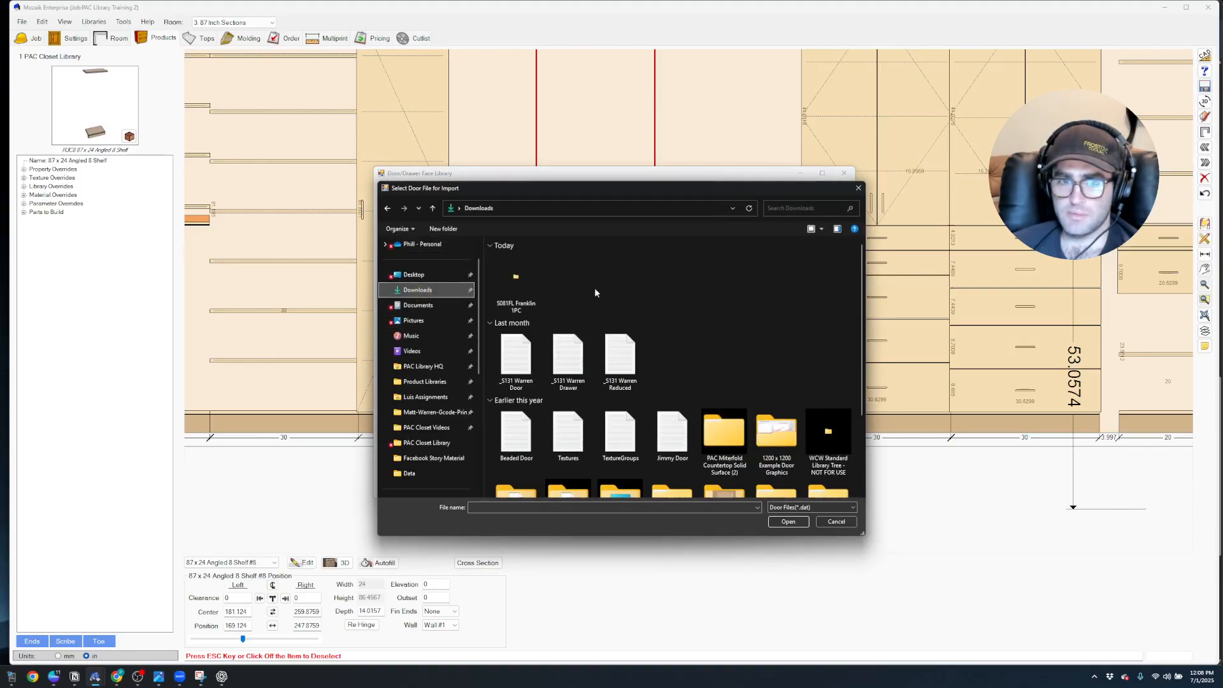
double_click(523, 290)
double_click(518, 270)
double_click(537, 270)
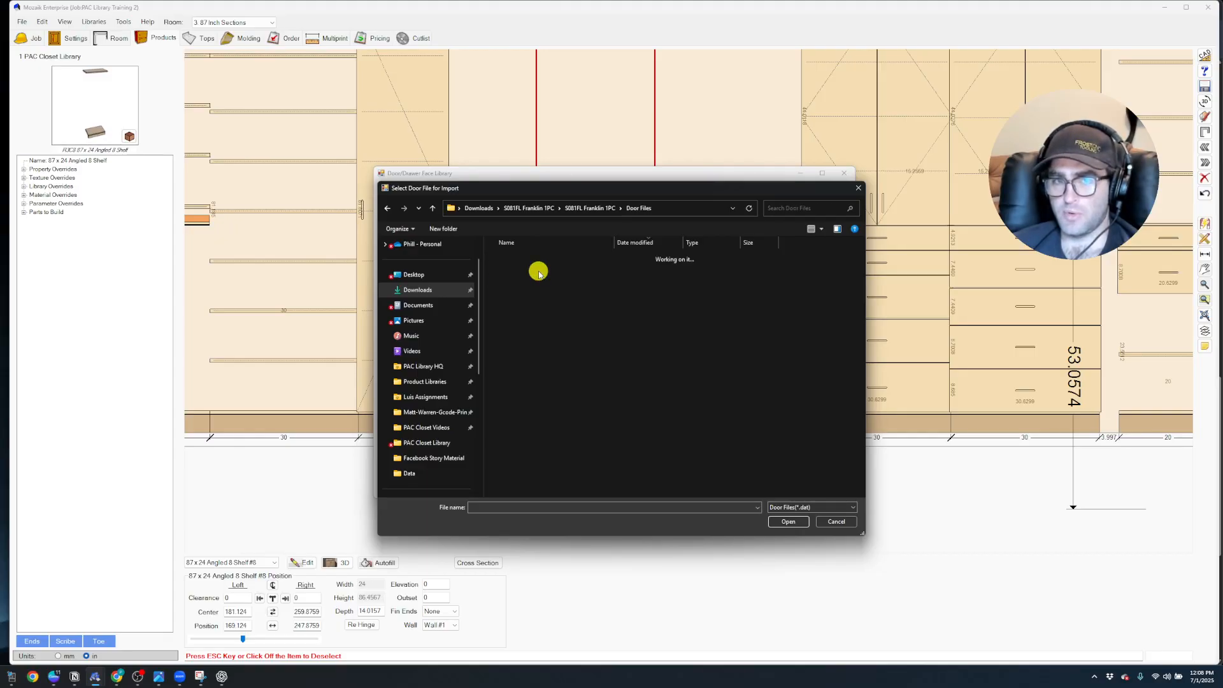
click(544, 274)
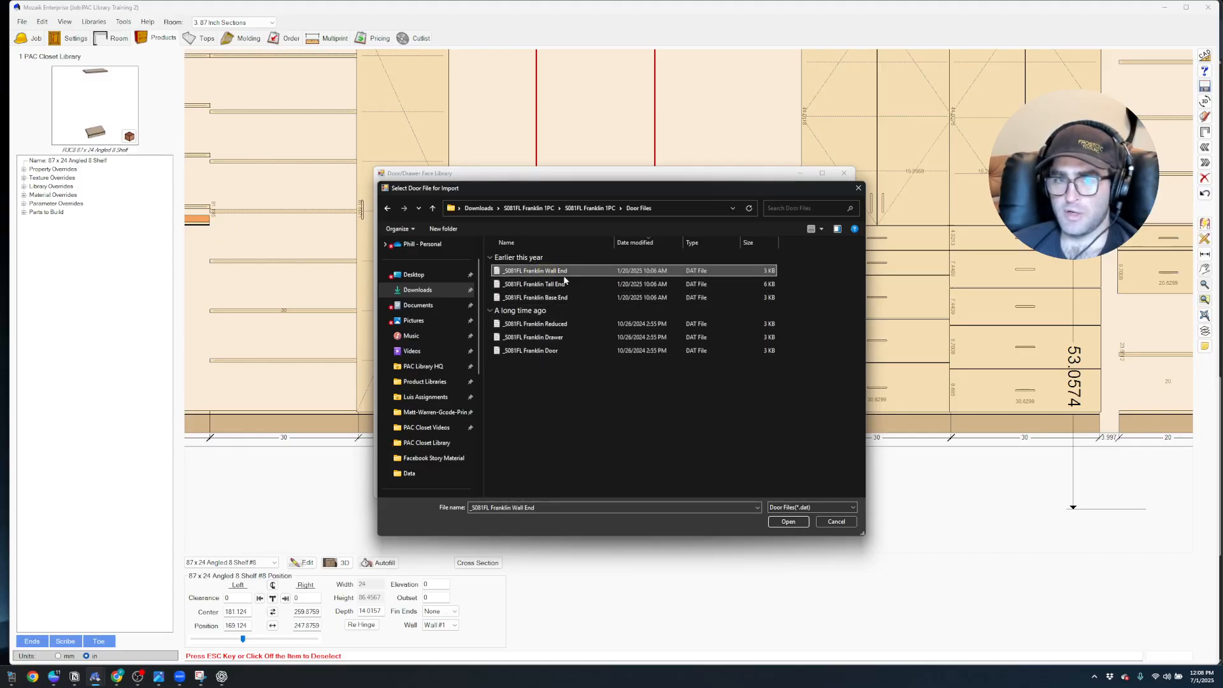
click(555, 351)
click(789, 521)
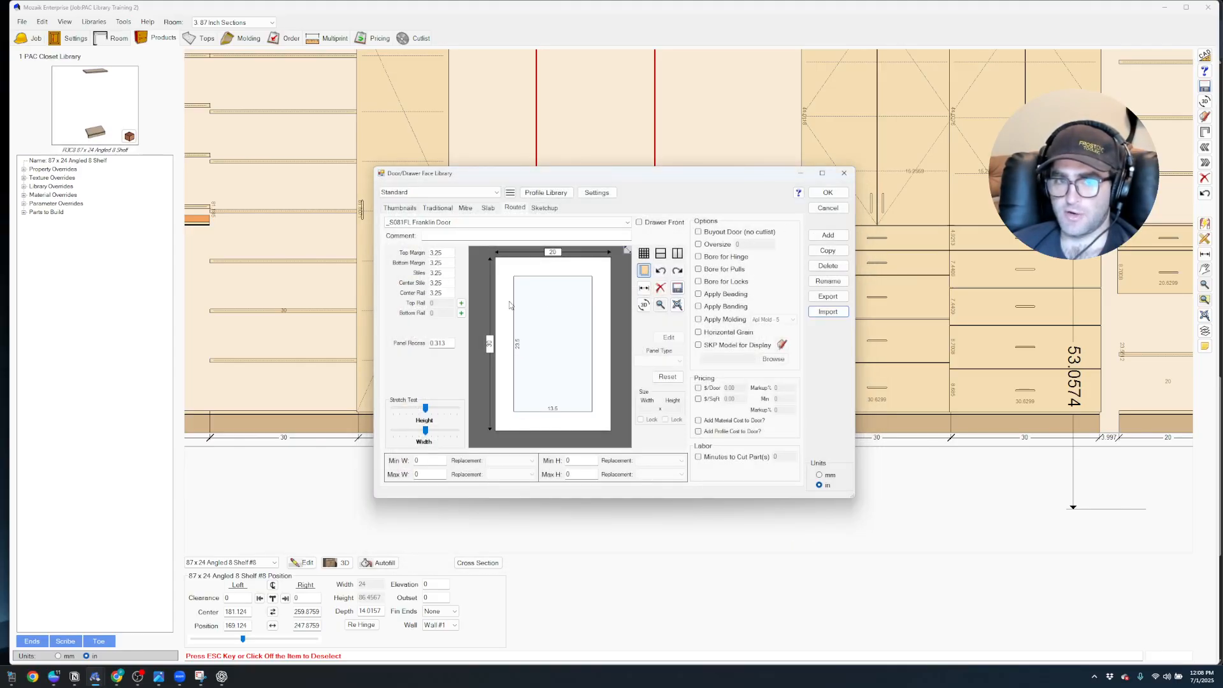
click(828, 192)
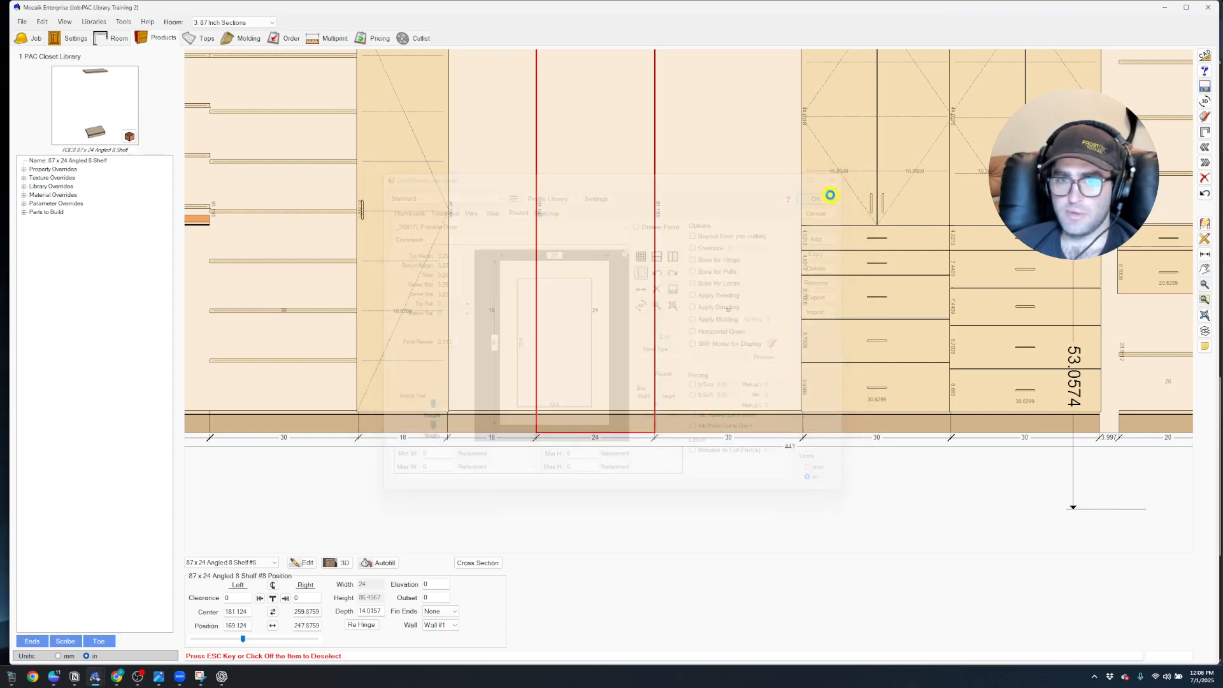
Deselect the closet section and open the door and drawer front settings for Order Entry
click(577, 488)
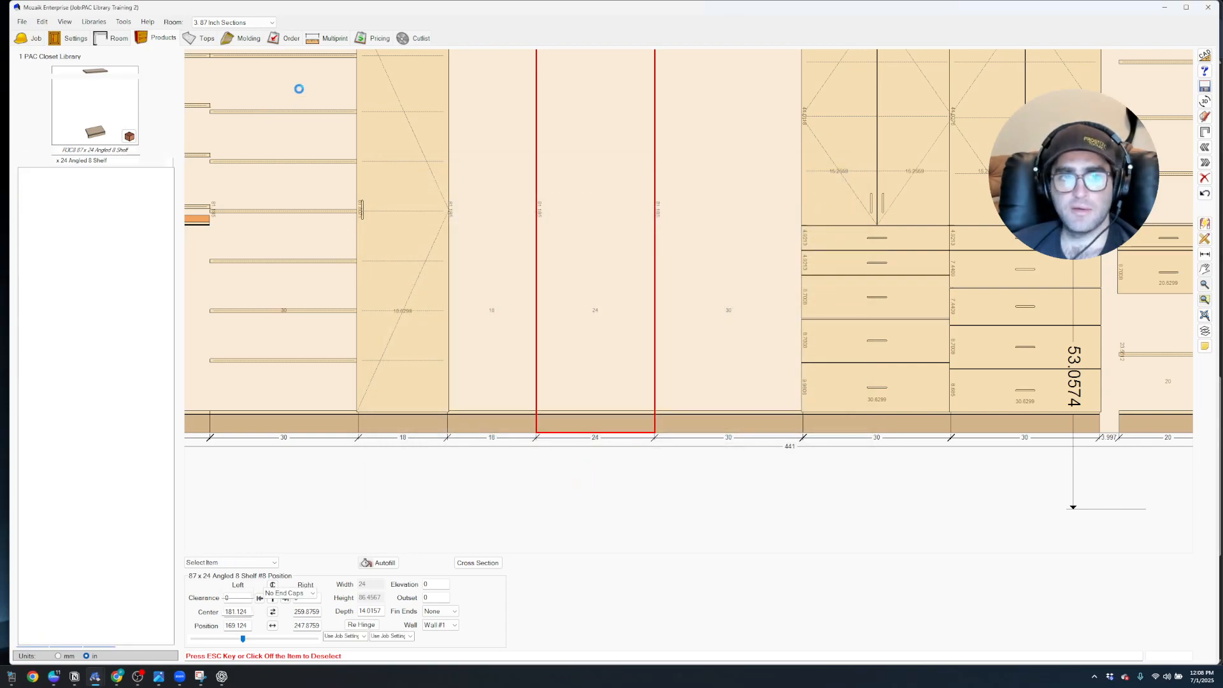
click(284, 41)
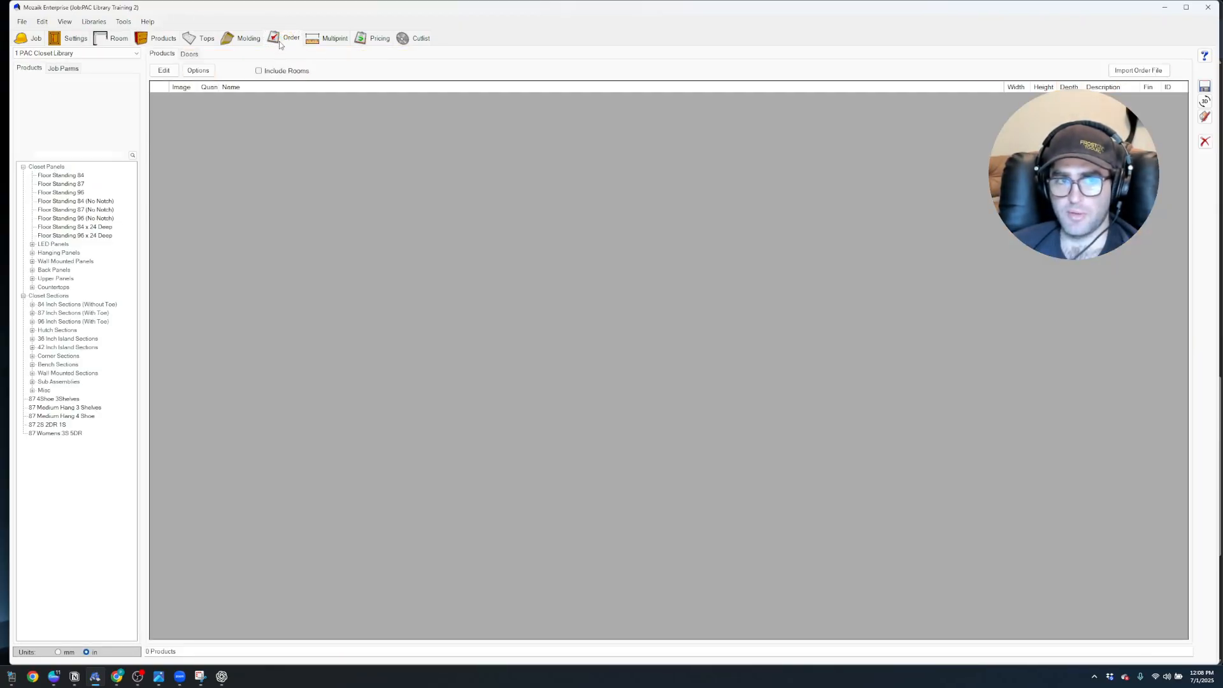
click(71, 39)
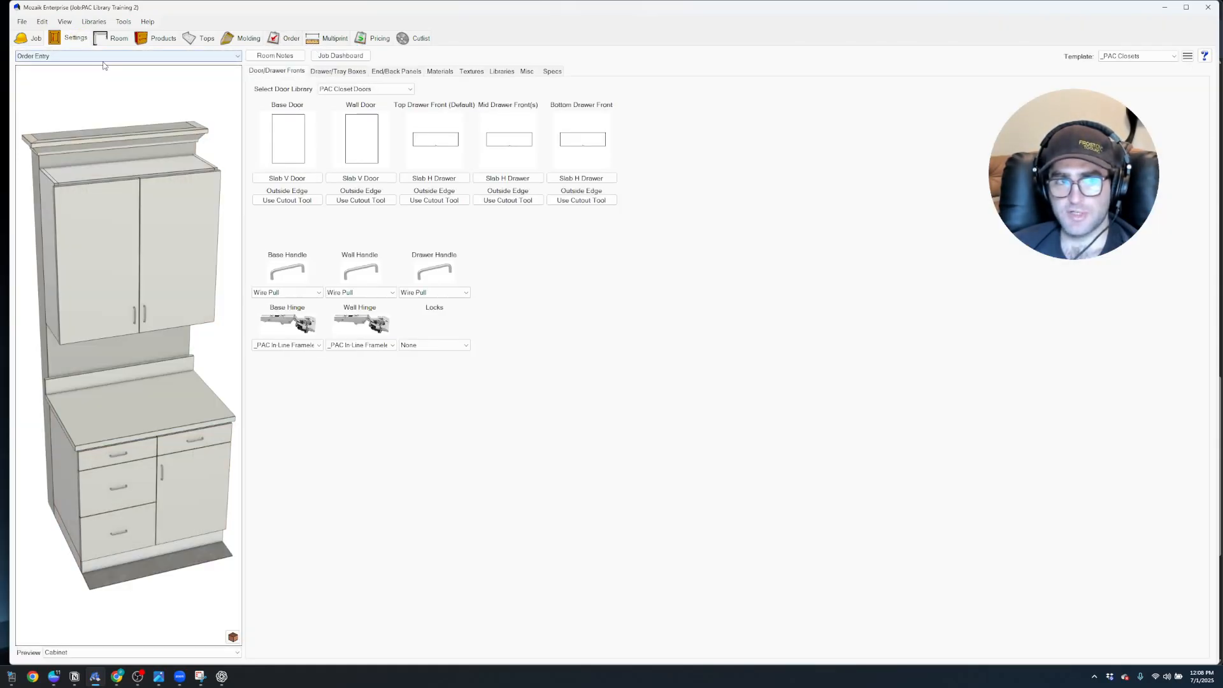
click(105, 56)
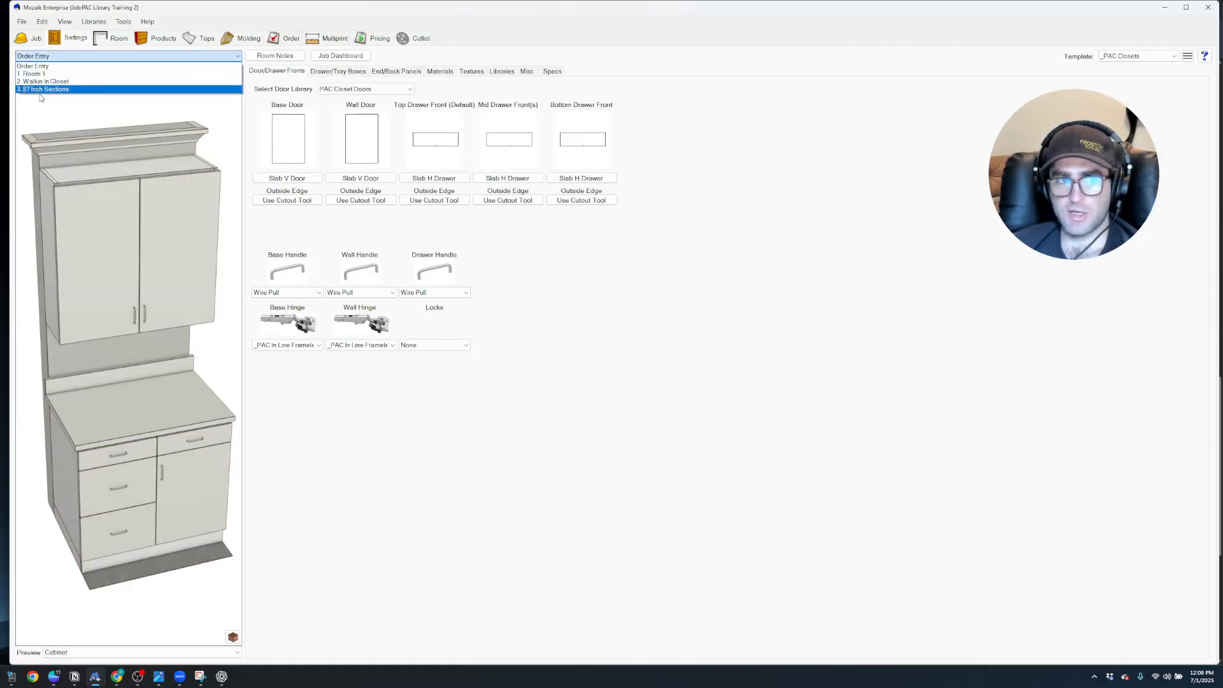
click(50, 66)
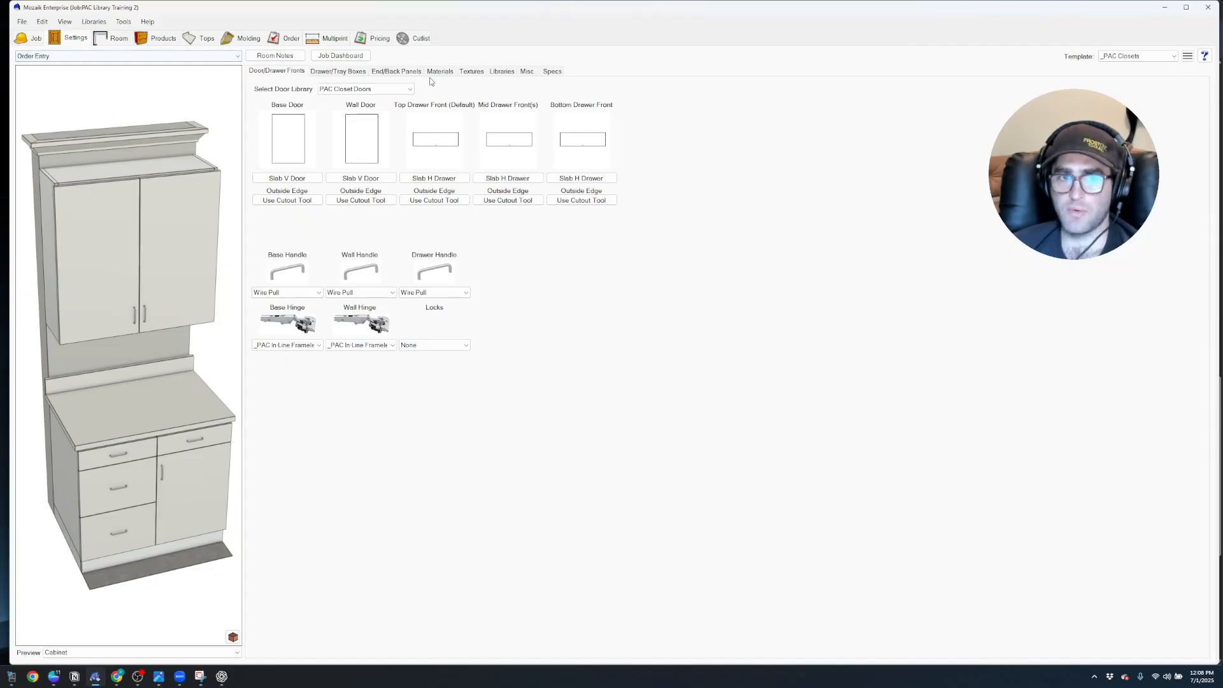
Set the Order Entry door library to Standard
click(288, 177)
click(761, 282)
click(393, 89)
click(322, 122)
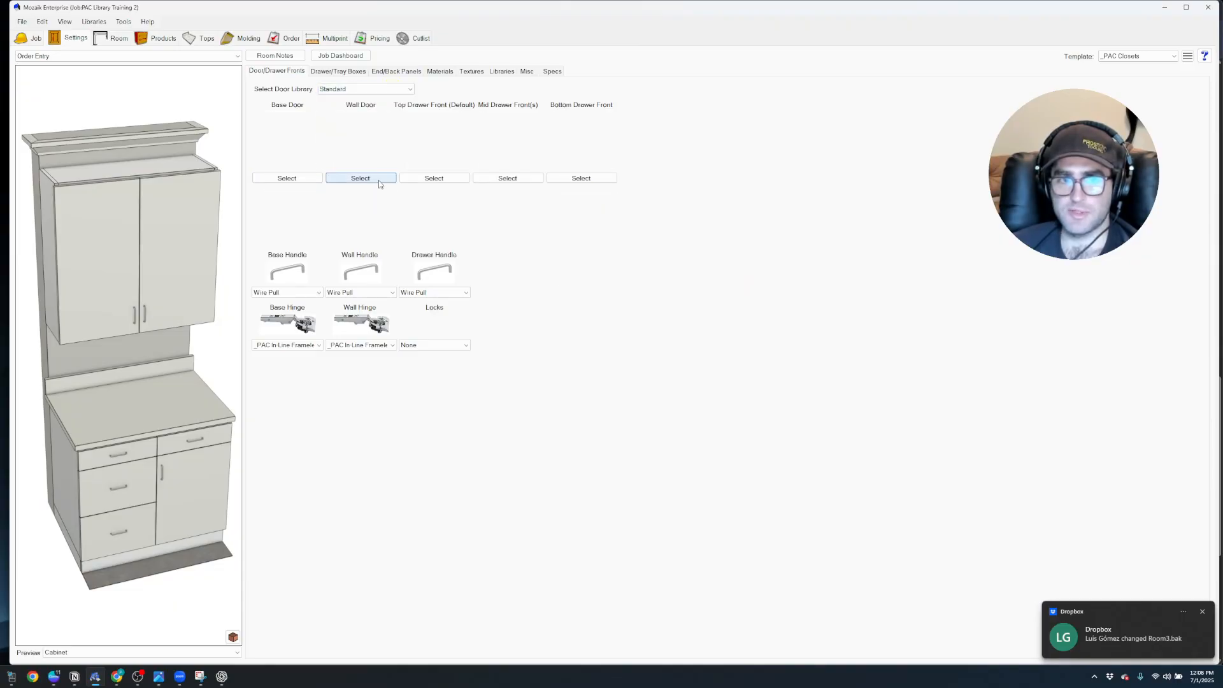
Choose _S081FL Franklin Door as the base door for Order Entry
click(286, 178)
scroll(618, 350, down, 5)
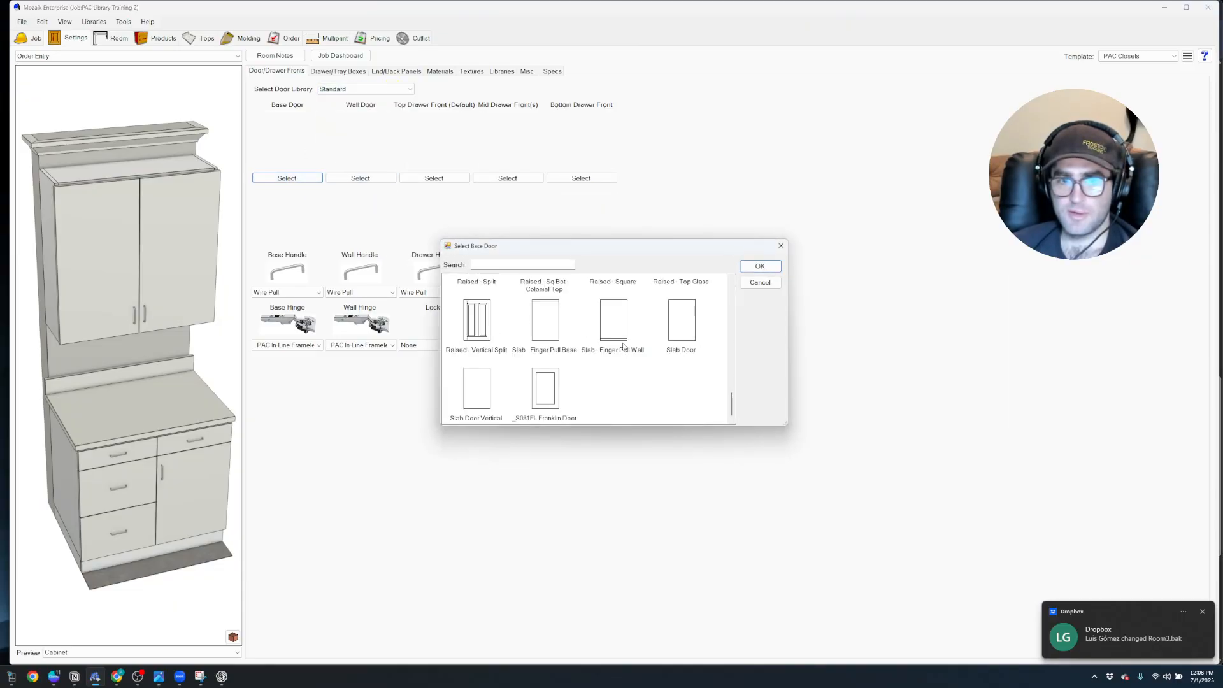
click(554, 395)
click(759, 266)
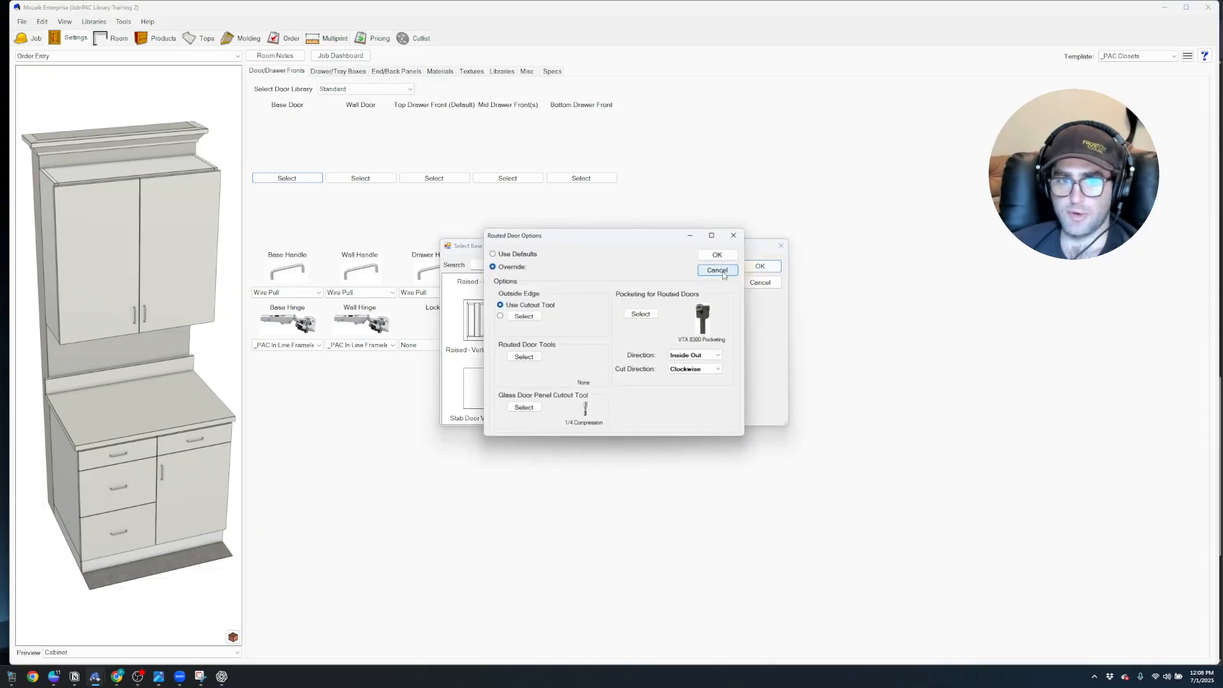
Override the base door's routed options with Use Pocket Tool for pocketing and the _S081 FRANKLIN DS500 FROST LABS tool group
click(639, 314)
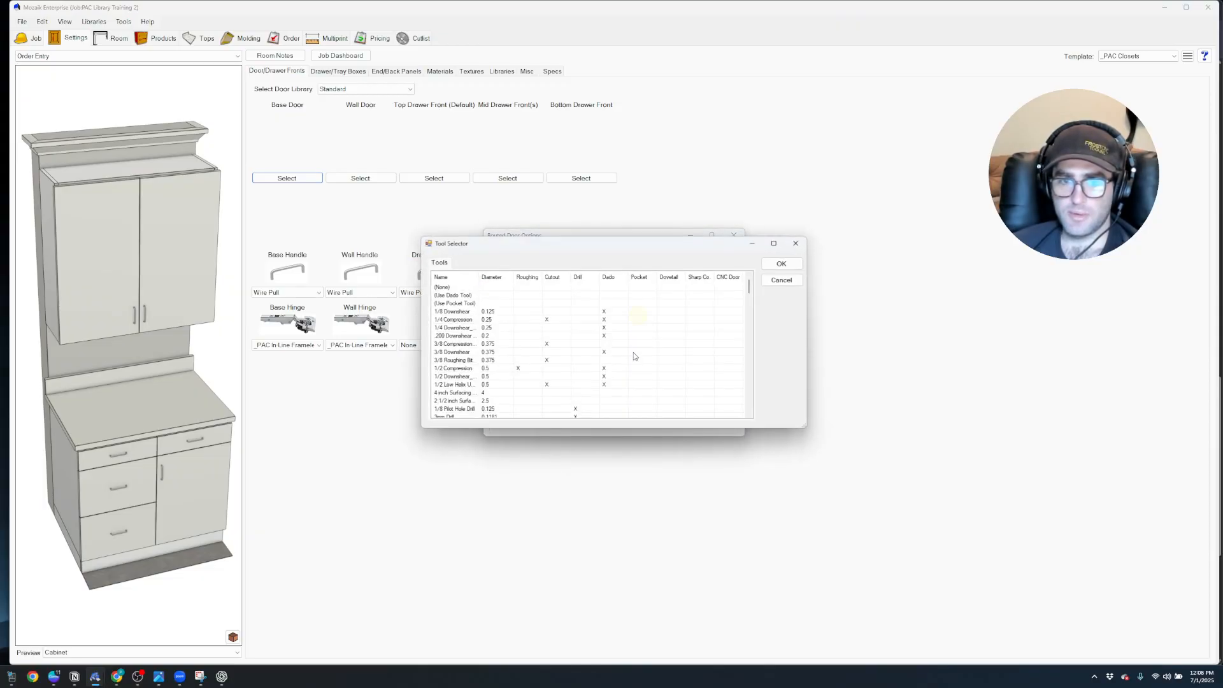
click(471, 303)
click(781, 264)
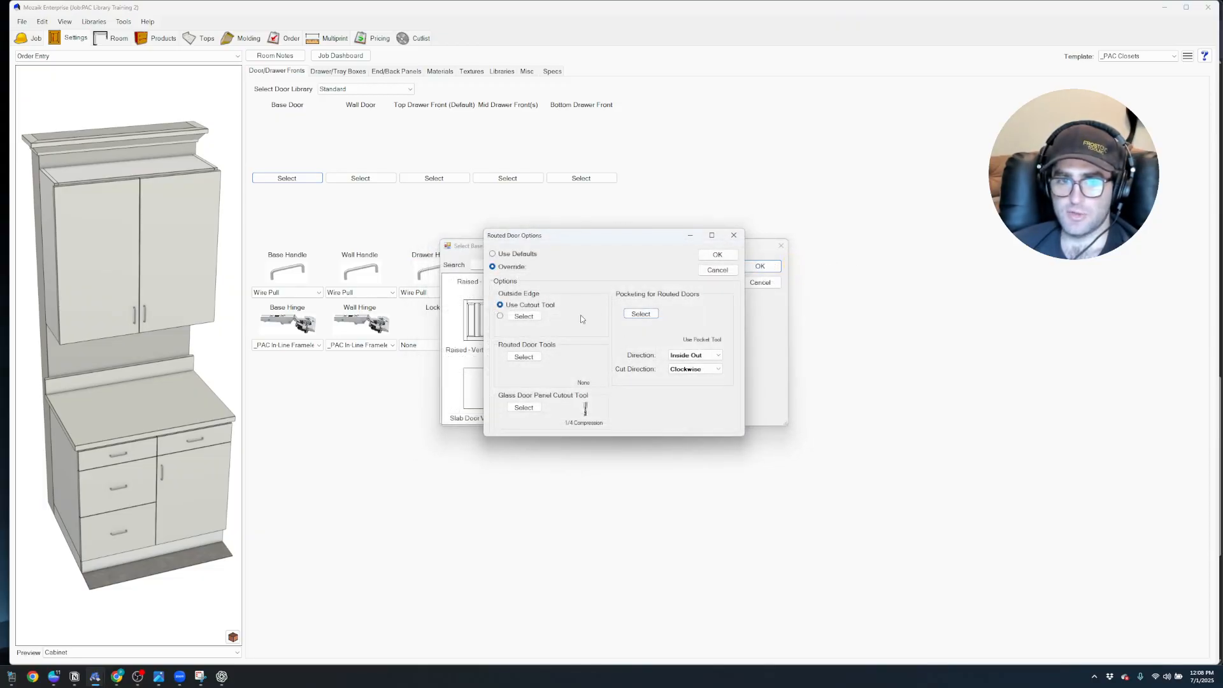
click(522, 357)
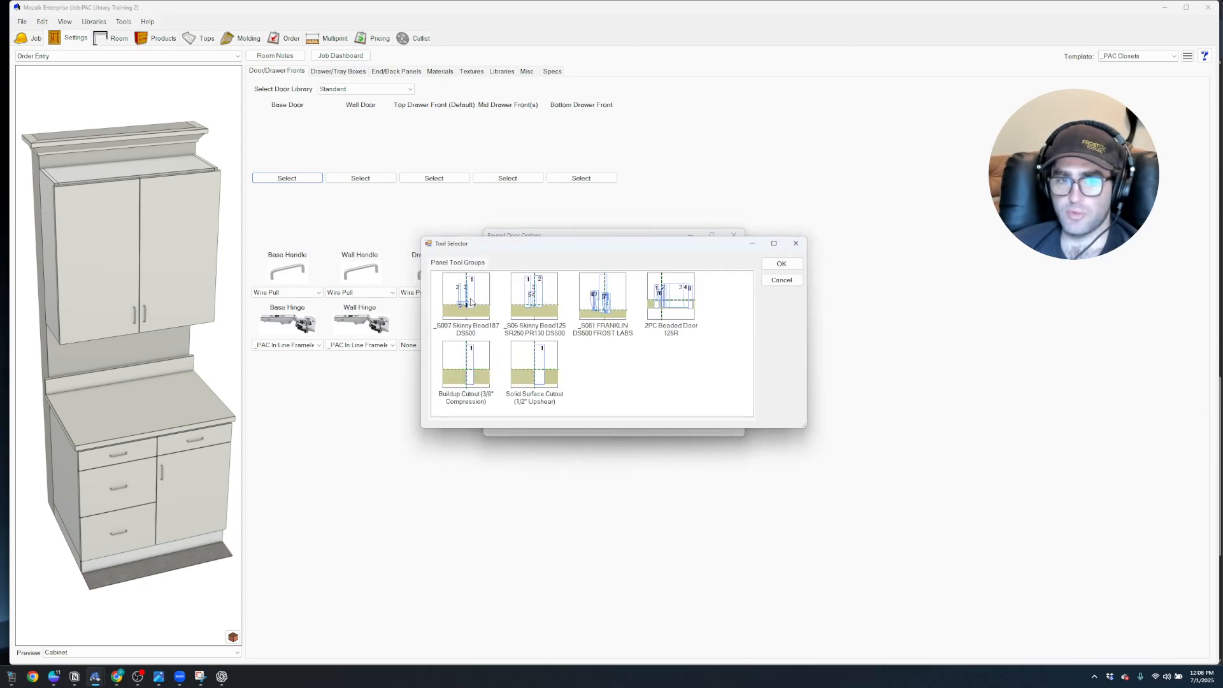
click(604, 305)
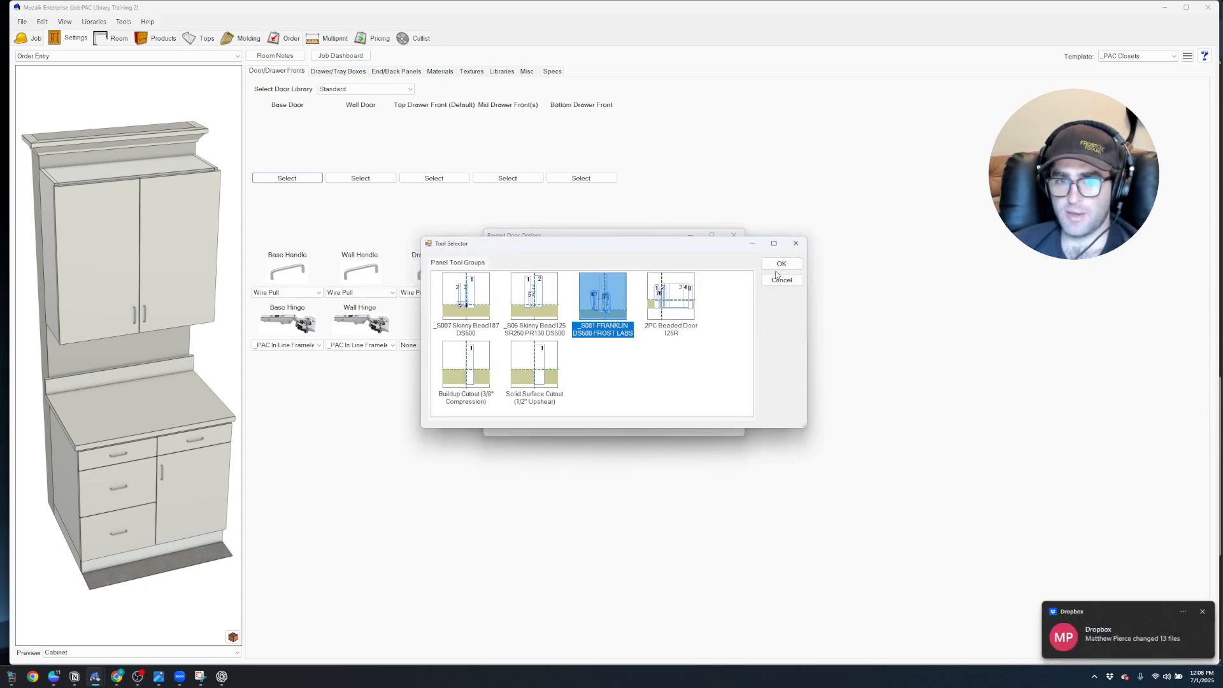
click(780, 264)
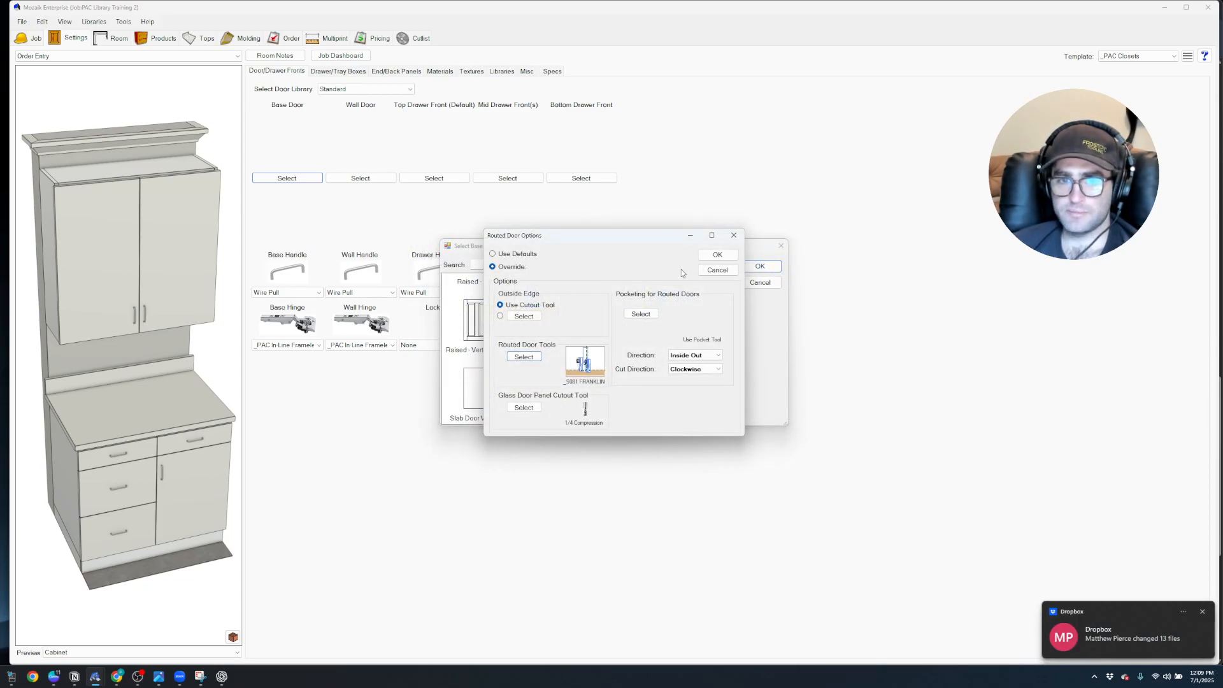
click(717, 254)
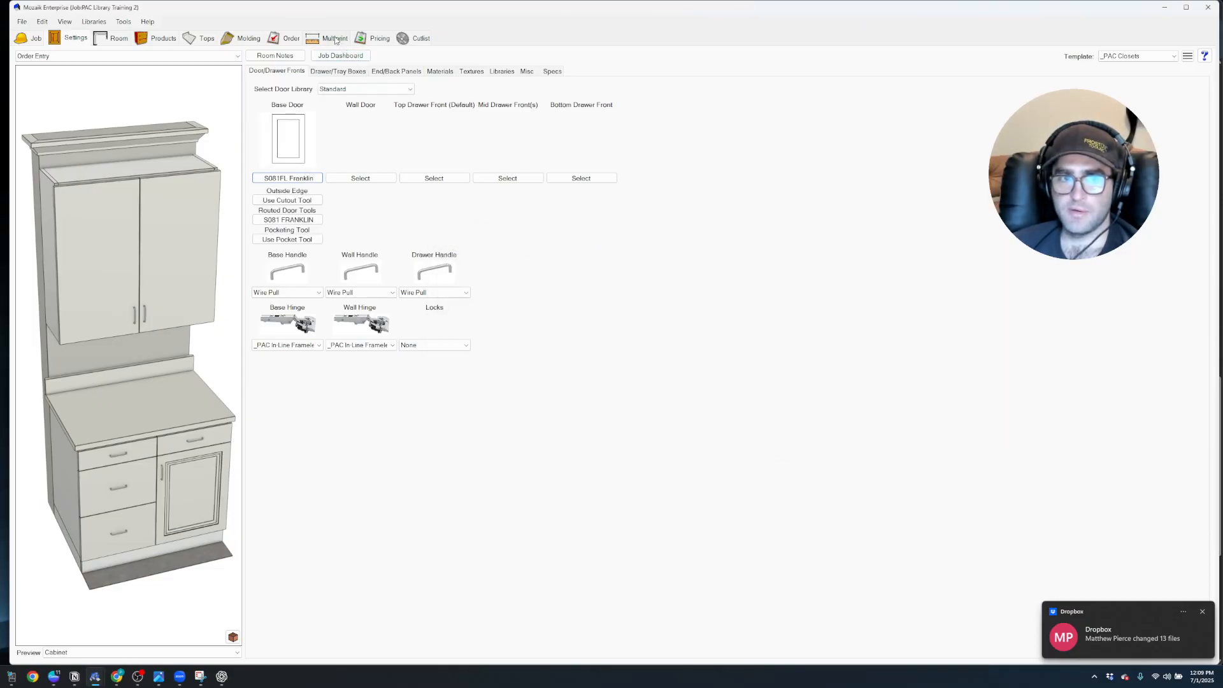
Add one _S081FL Franklin Door to the doors list of the order
click(287, 38)
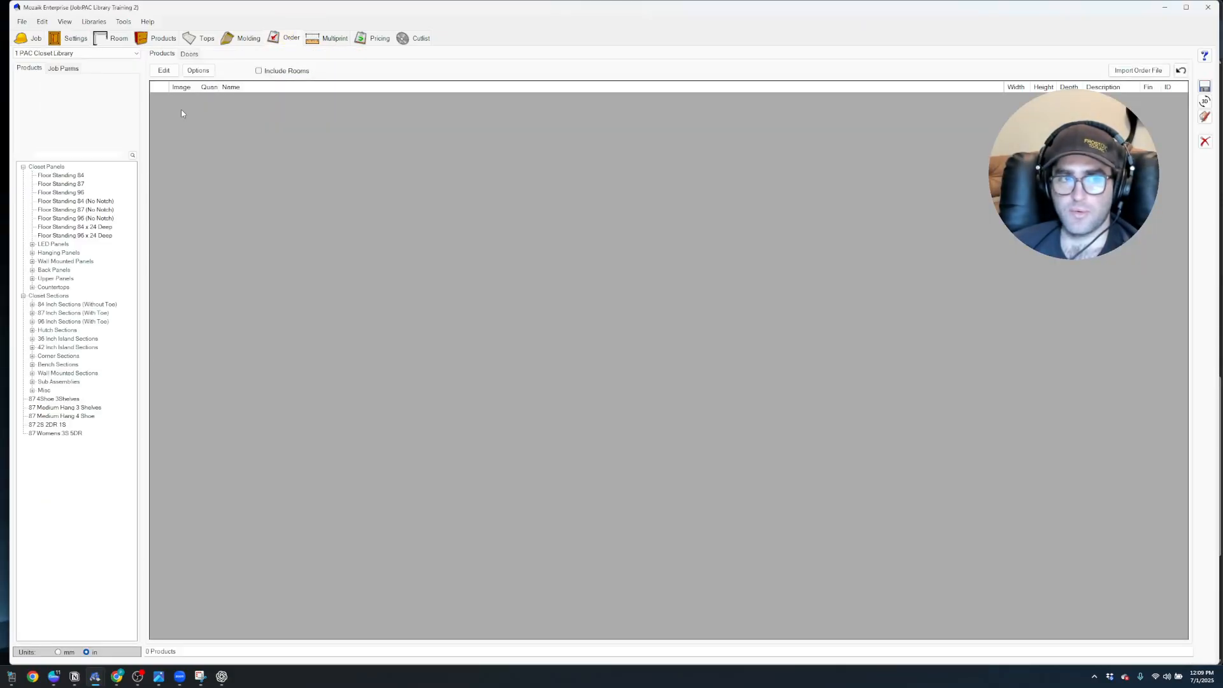
click(193, 56)
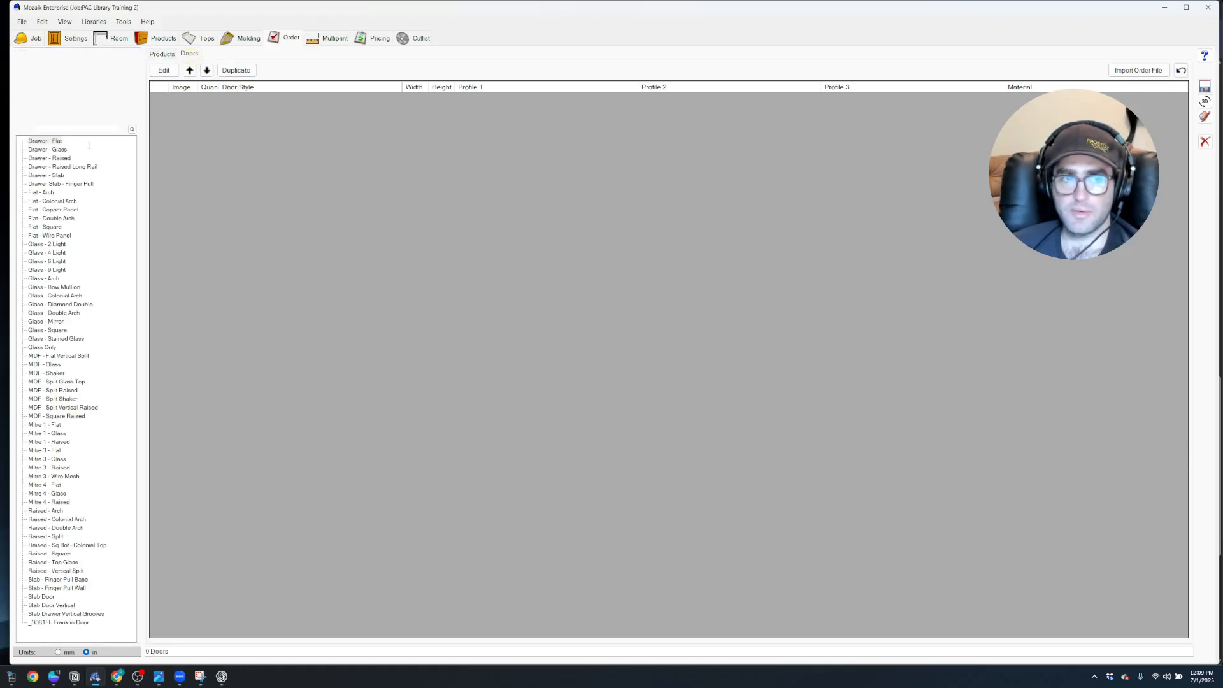
drag(59, 622, 395, 287)
click(805, 109)
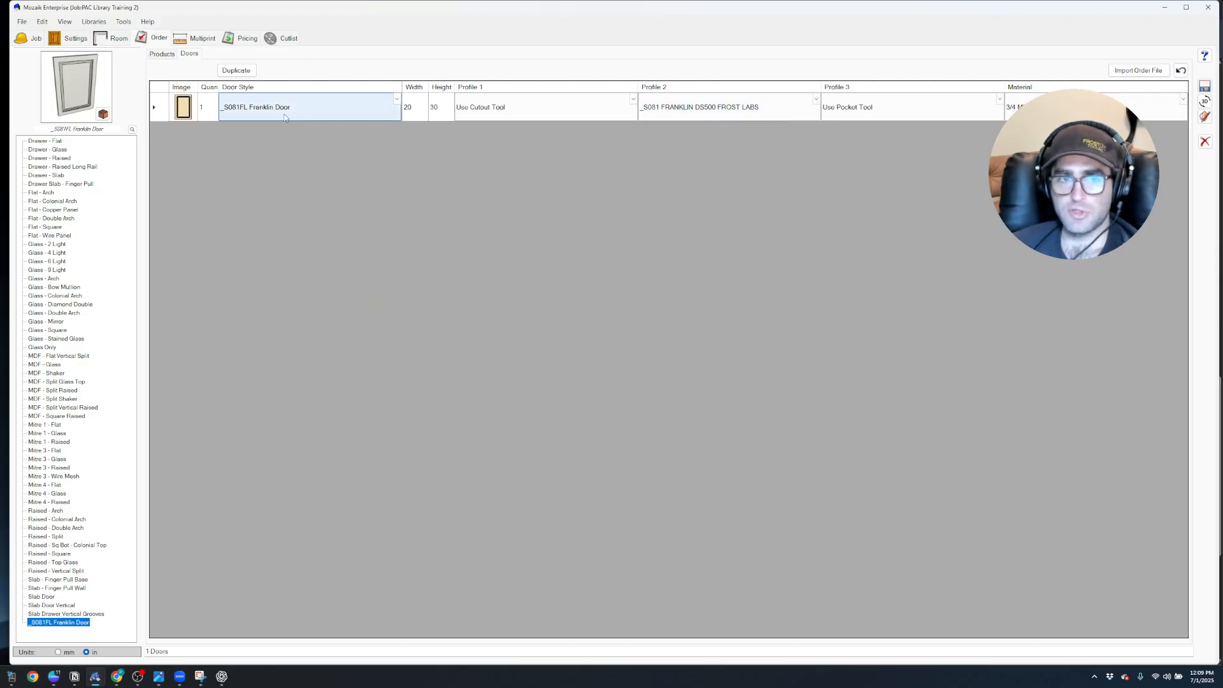
Set the ordered Franklin door's width to 12 and height to 15 inches
click(417, 112)
text(12)
click(449, 119)
text(15)
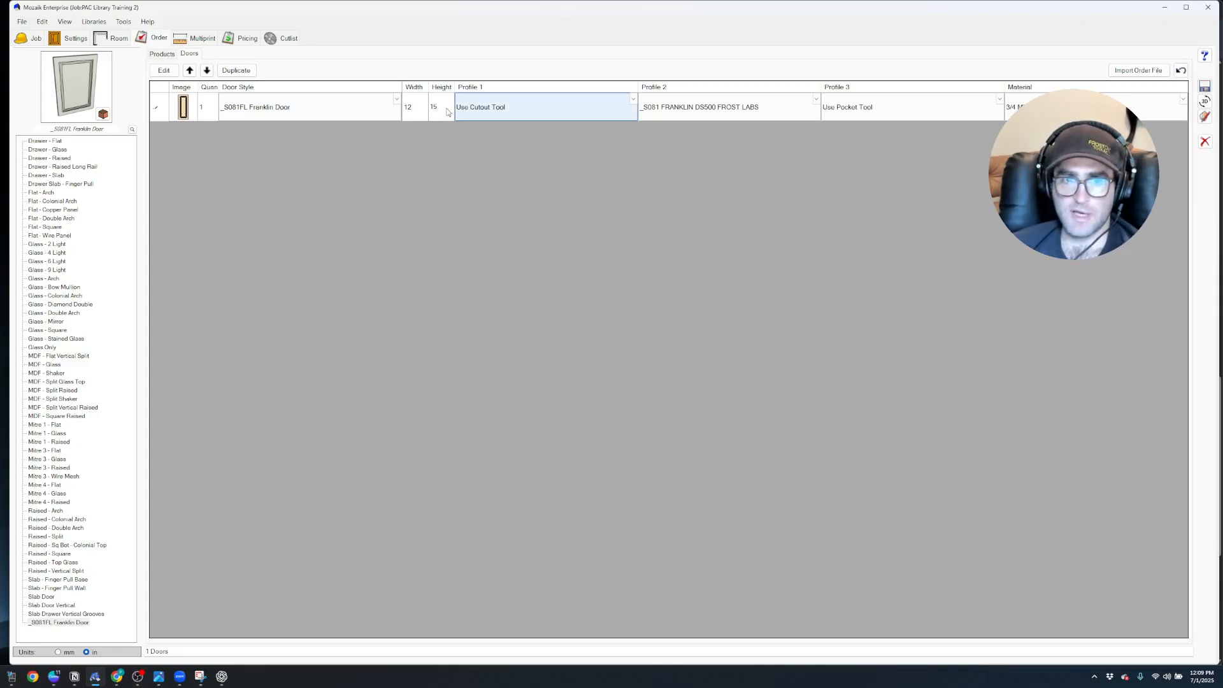
Filter the cutlist to the Order Entry room and send its parts to the optimizer
click(288, 40)
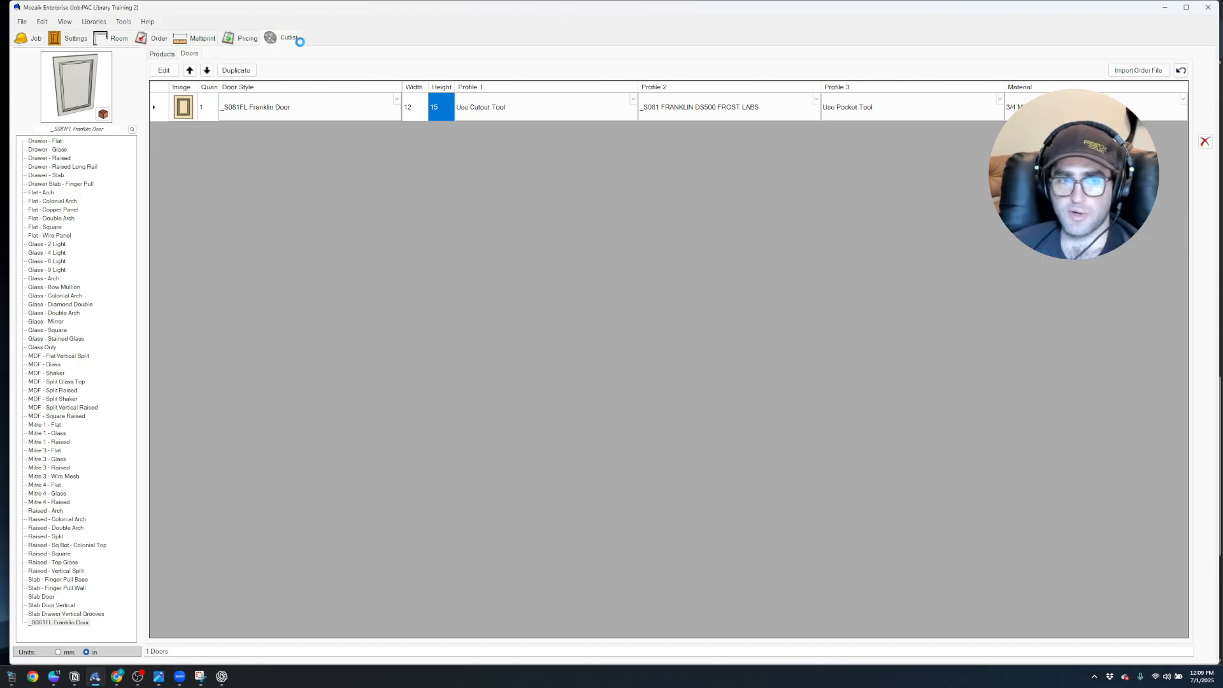
click(300, 62)
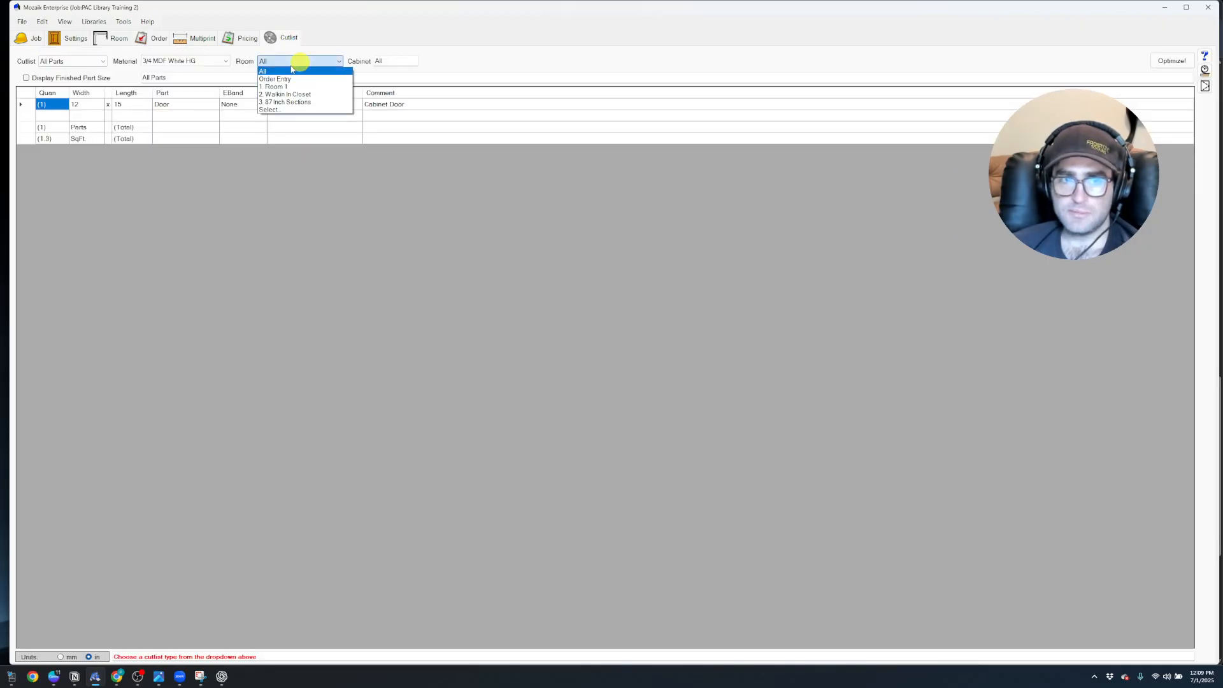
click(281, 77)
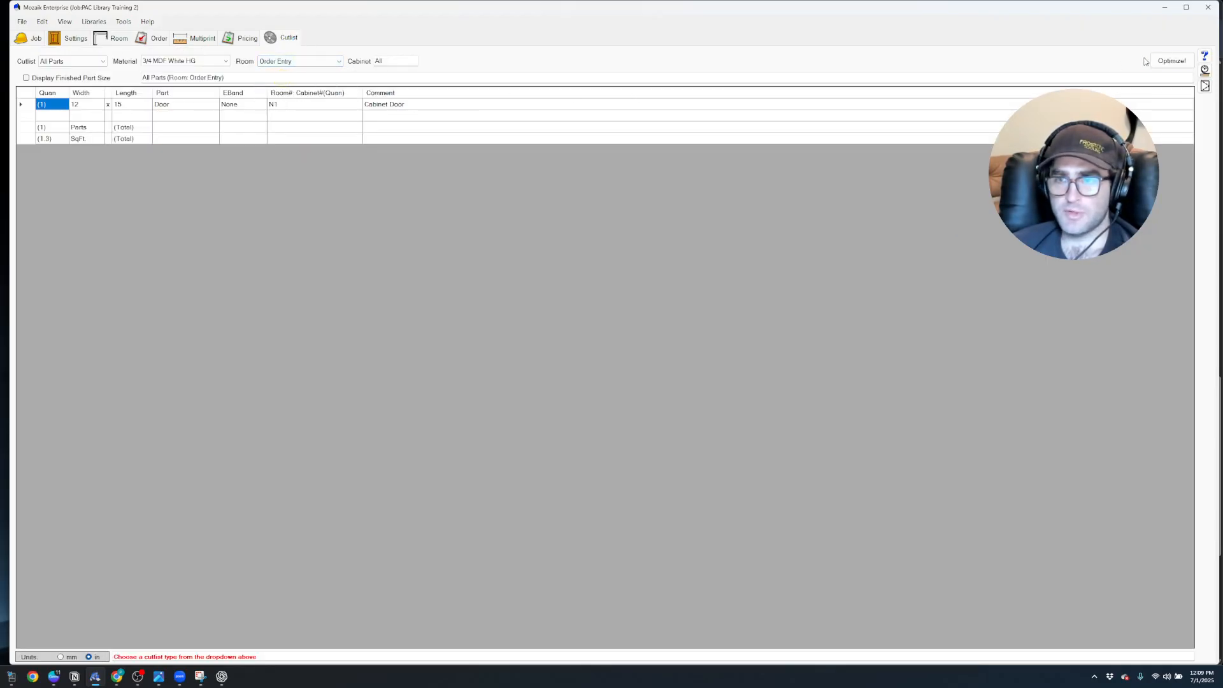
click(1170, 61)
click(777, 259)
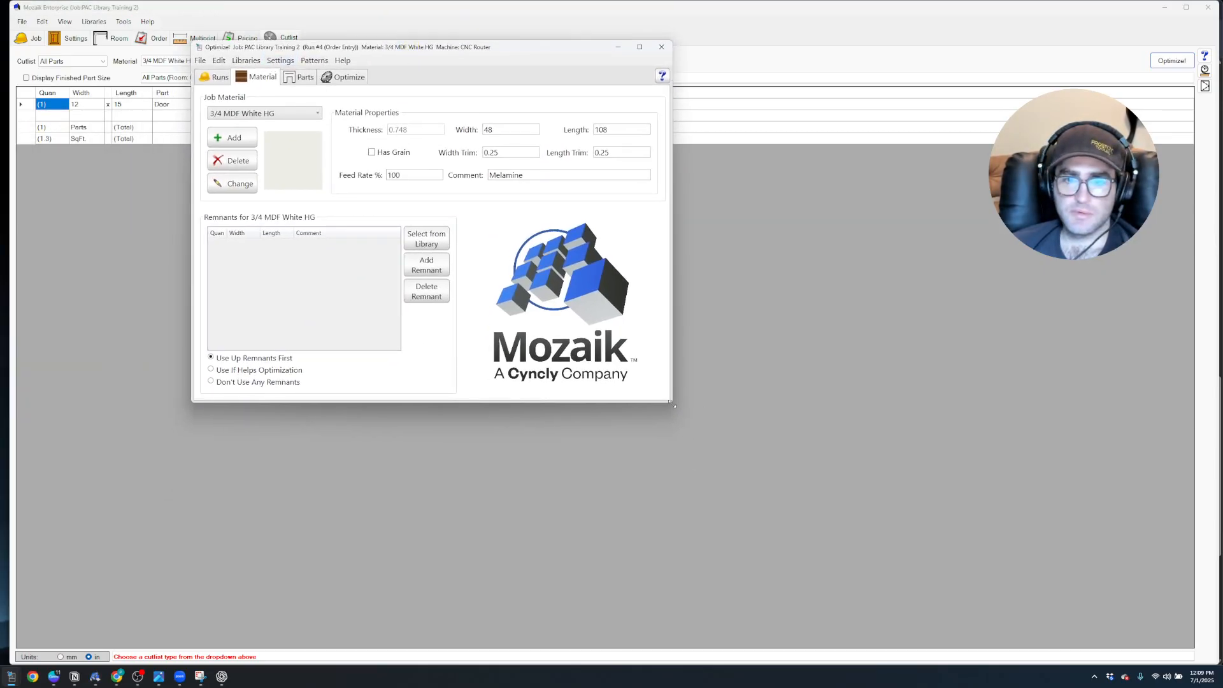
drag(673, 404, 982, 518)
Copy the 1/8 Downshear tool in the CNC tool library as 1/8 Ball Nose
click(246, 60)
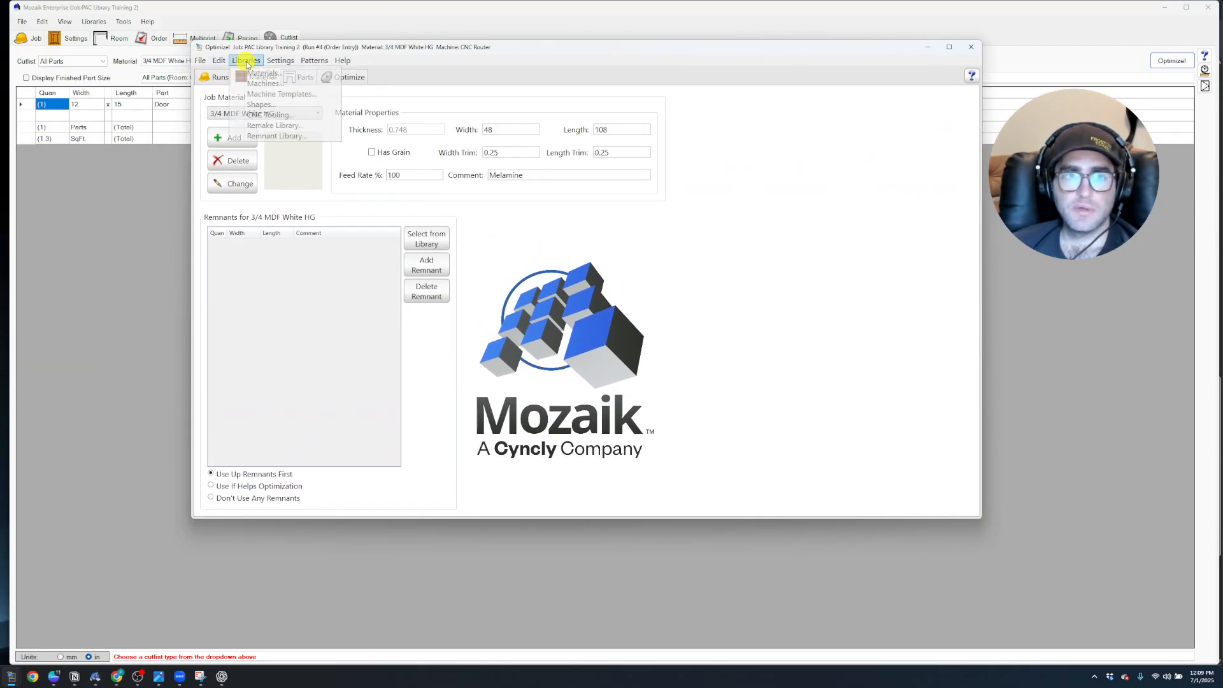
click(283, 116)
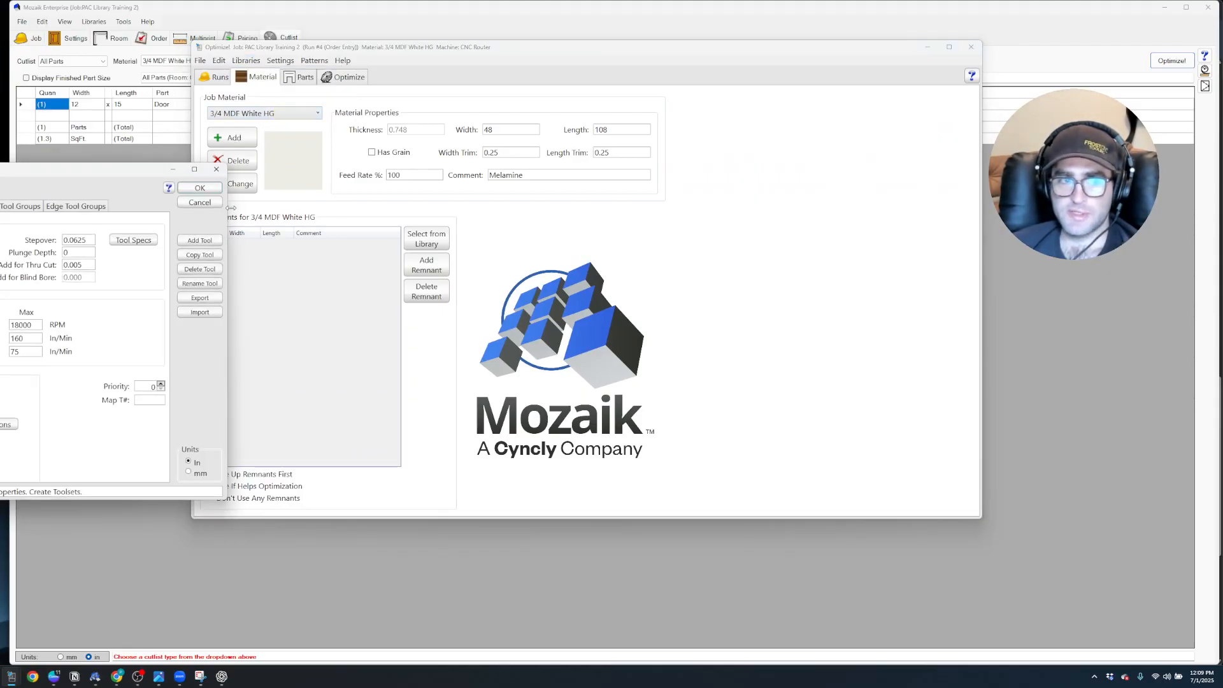
drag(25, 171, 584, 83)
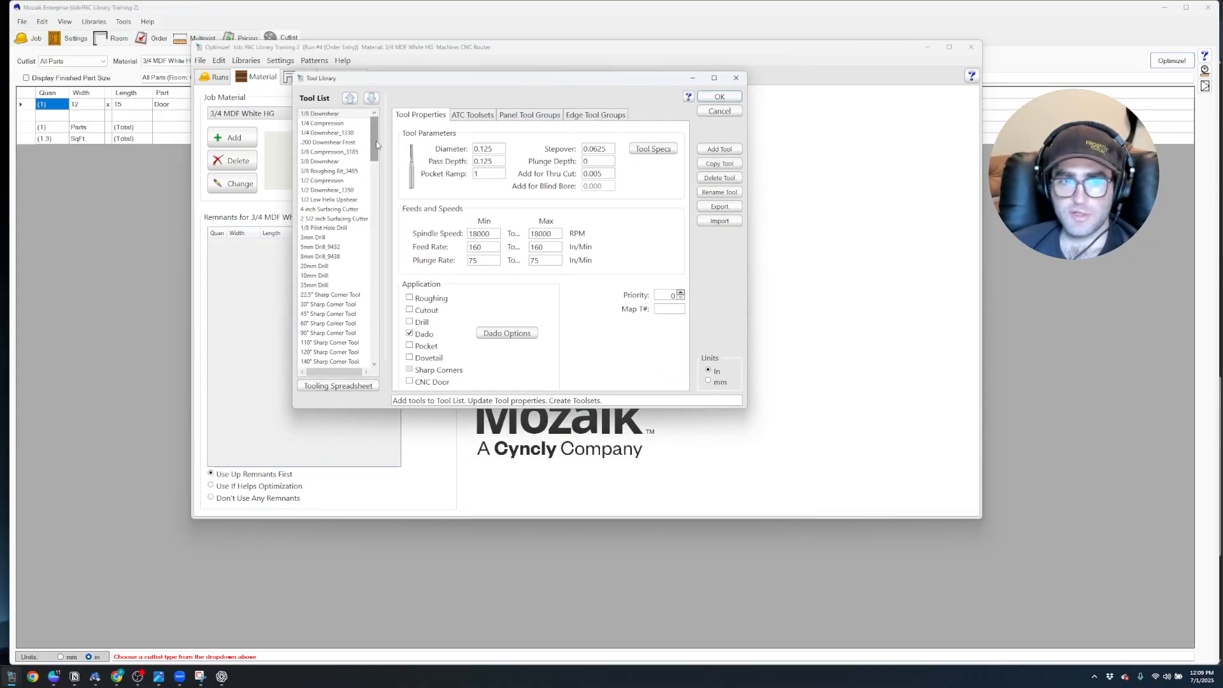
click(316, 114)
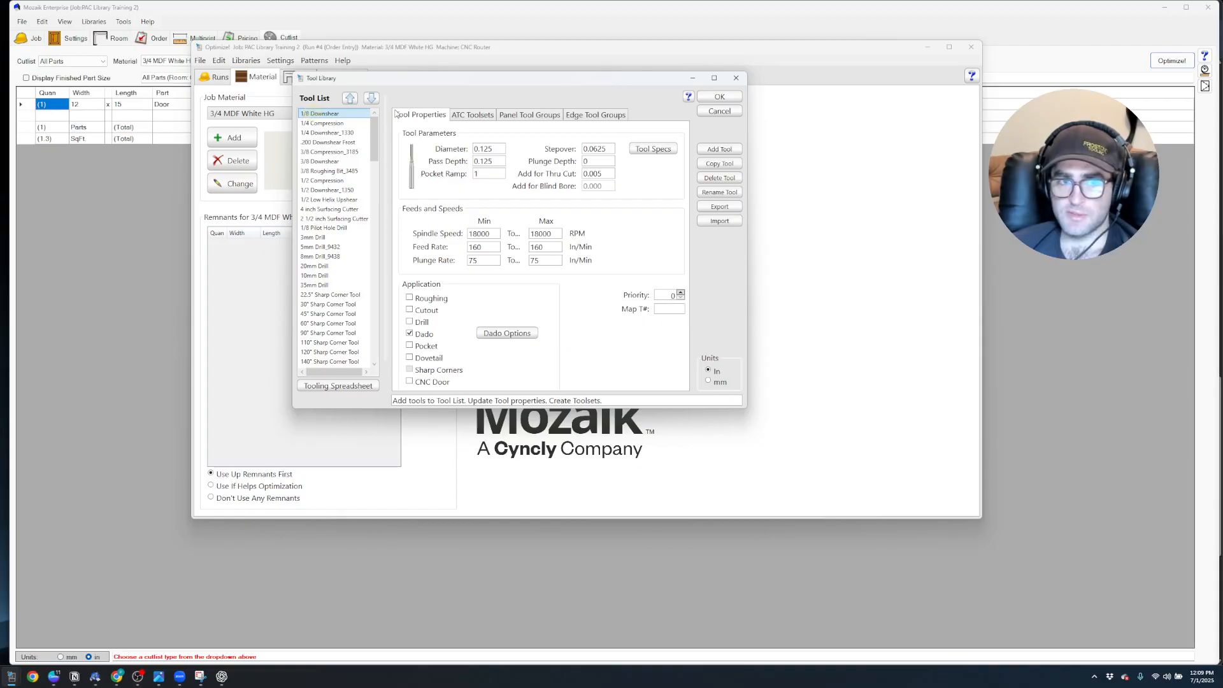
click(721, 164)
drag(0, 307, 110, 314)
text(Ball Nose)
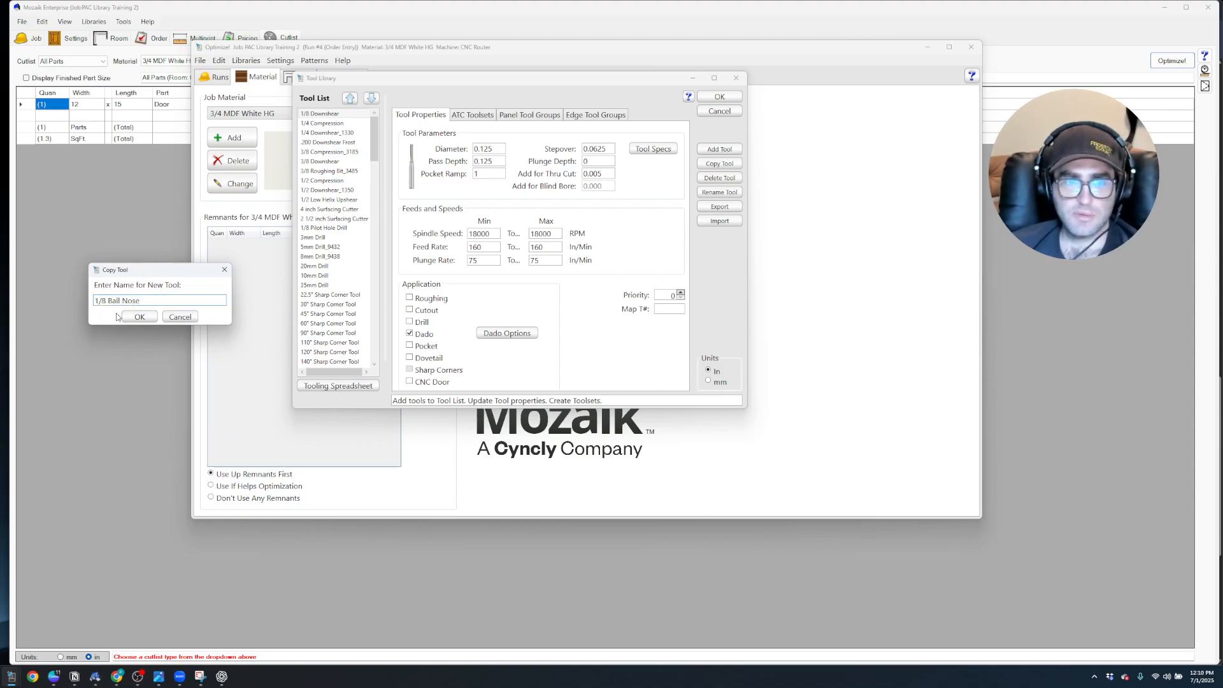
click(123, 315)
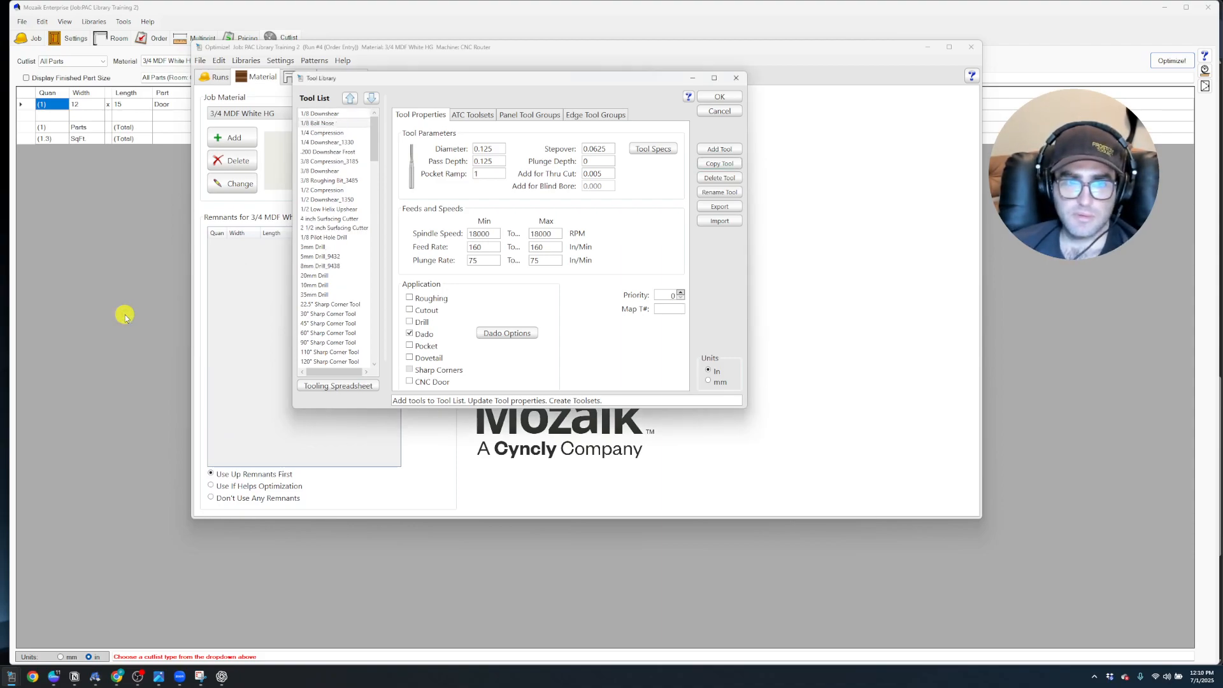
Switch the 1/8 Ball Nose application from Dado to CNC Door and round its tool shape corner with a 0.0625 radius
click(409, 333)
click(410, 382)
click(496, 381)
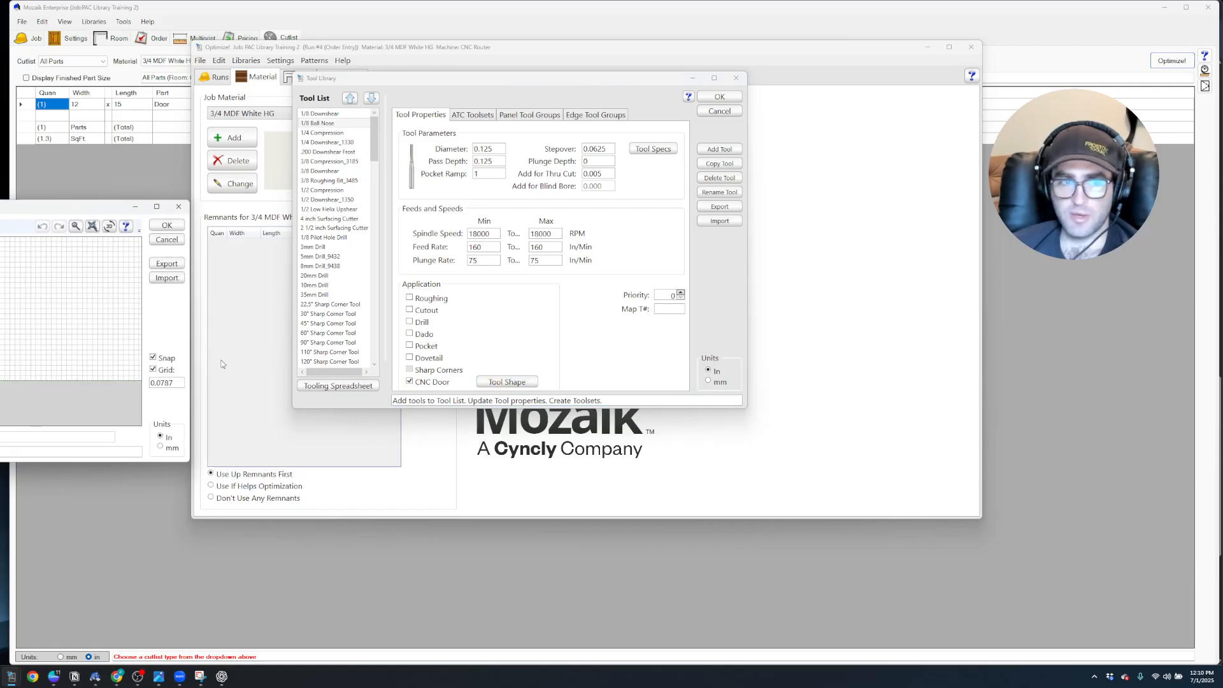
scroll(1, 383, up, 10)
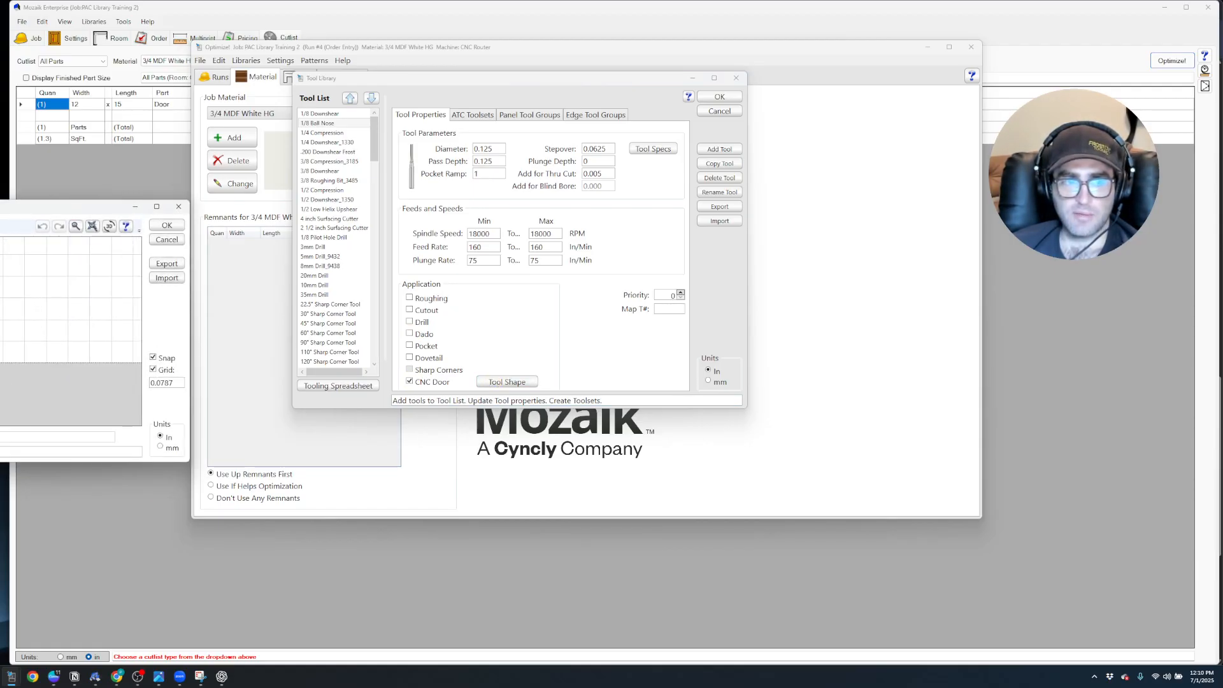
click(165, 319)
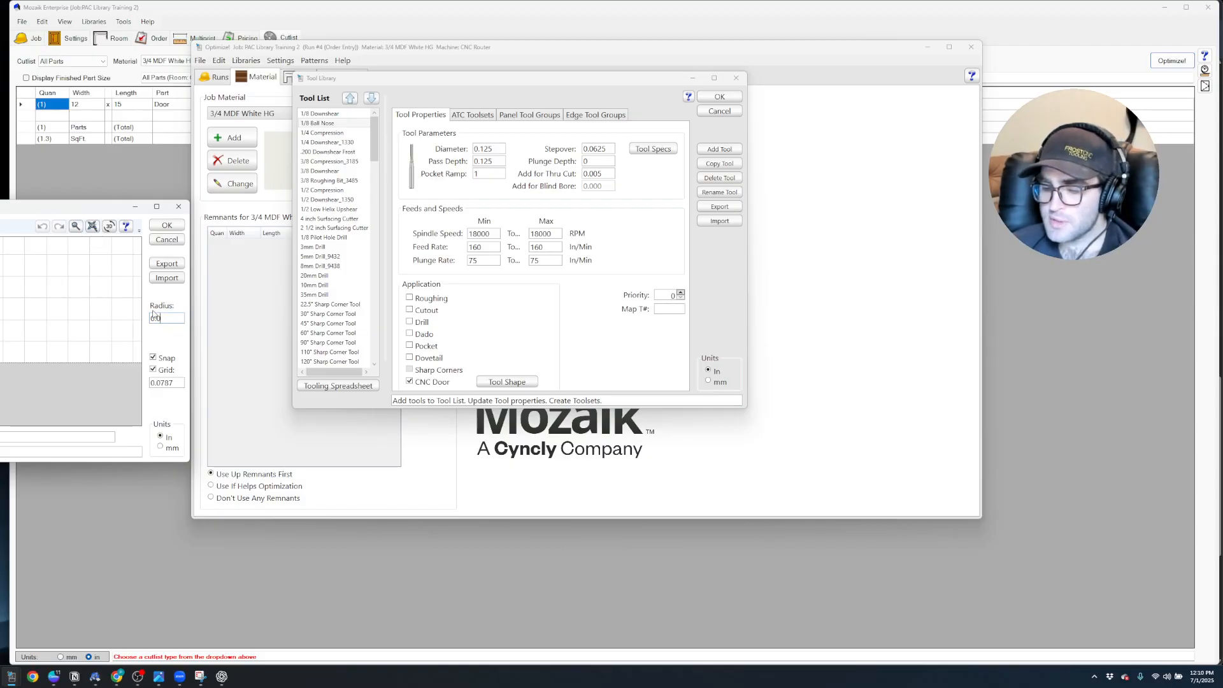
text(25)
click(83, 322)
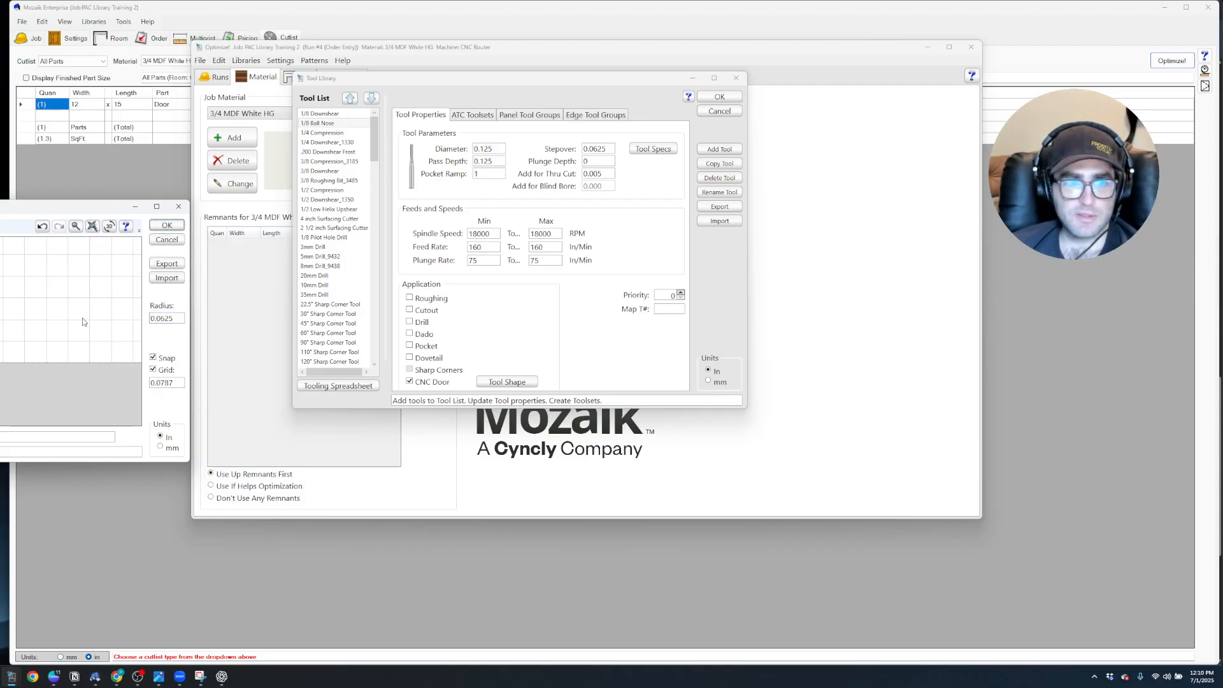
drag(64, 209, 362, 200)
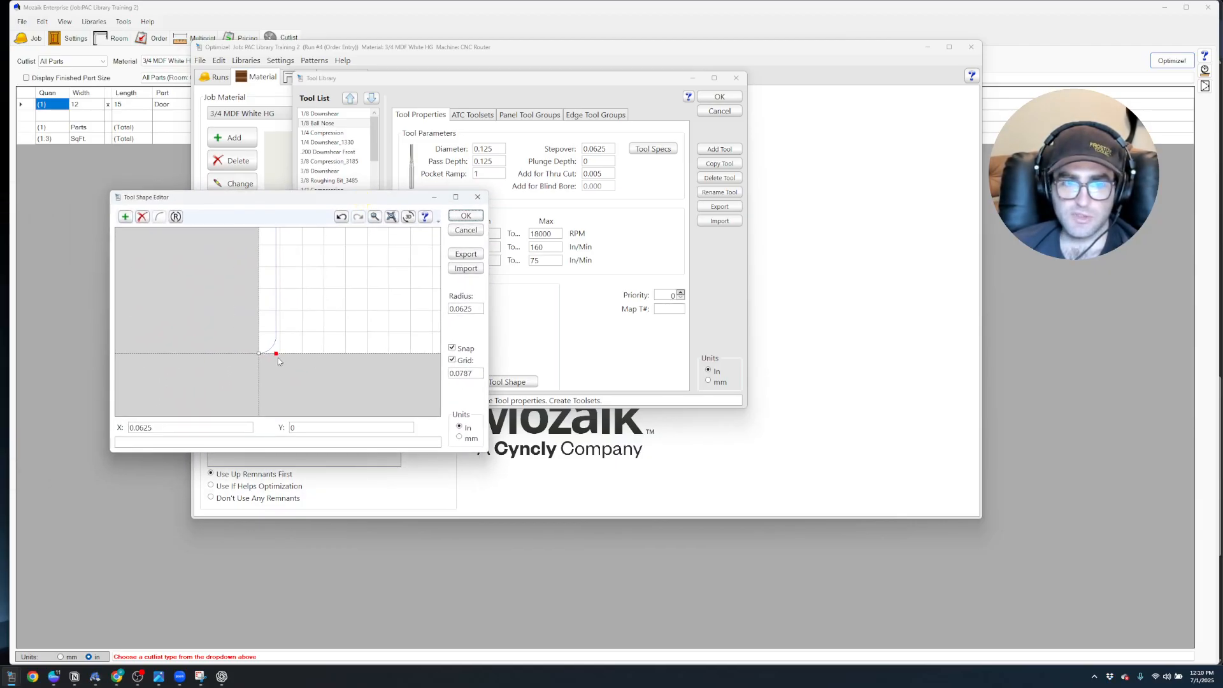
click(465, 216)
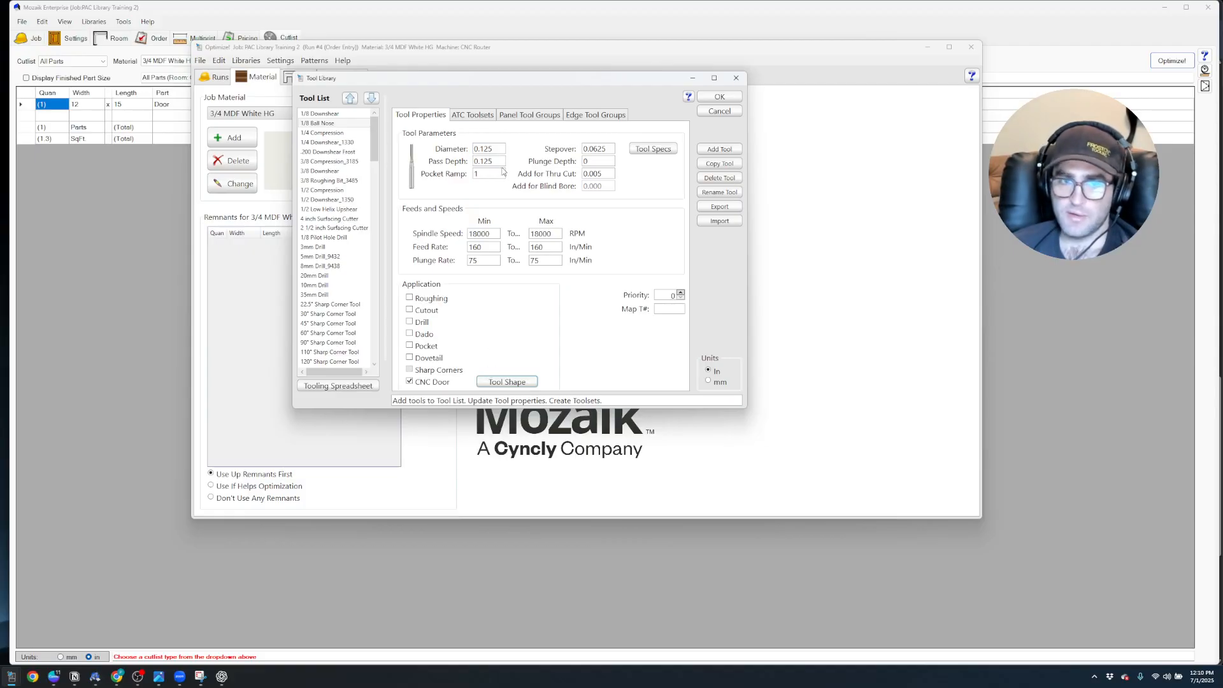
Insert the 1/8 Ball Nose into the PAC Toolset after the 3/8 Downshear
drag(507, 79, 687, 104)
click(662, 144)
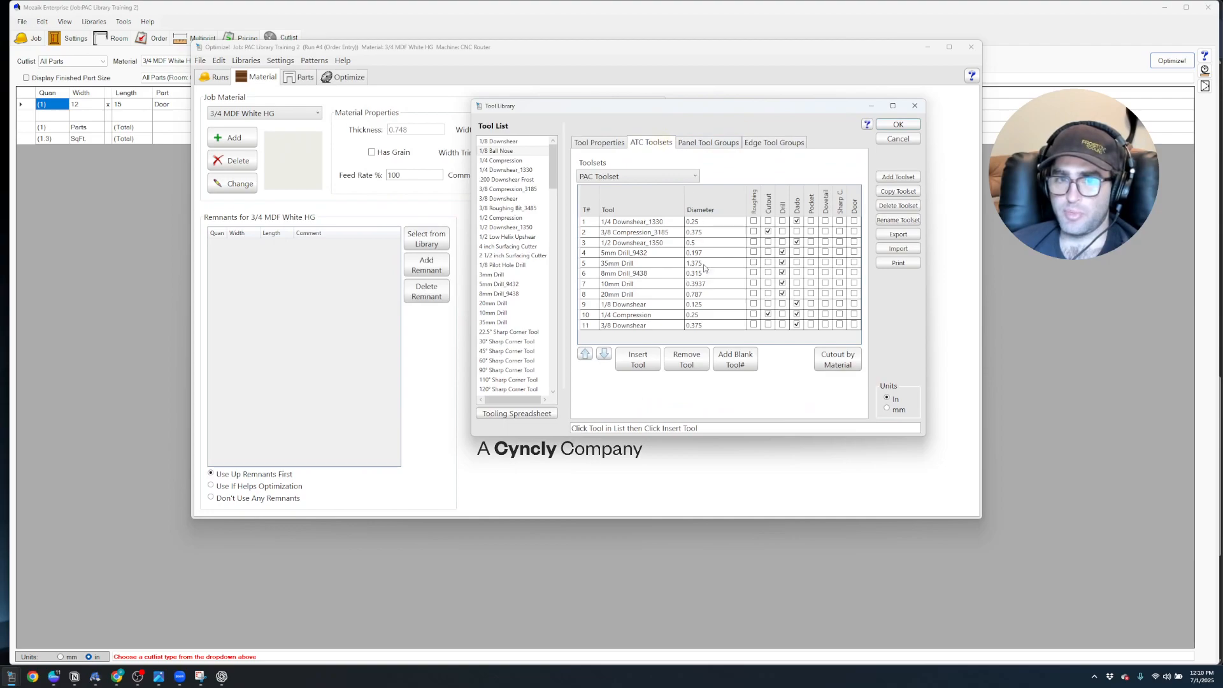
mouse_move(553, 172)
mouse_down()
mouse_move(548, 360)
mouse_move(569, 160)
mouse_up()
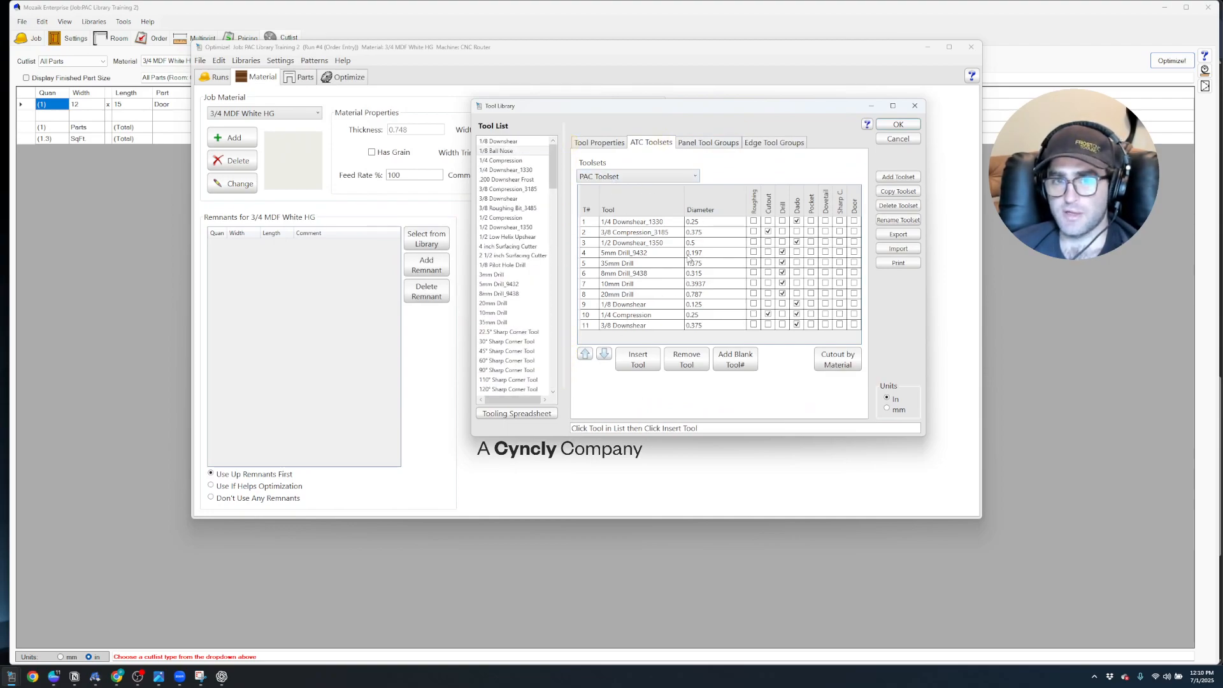
click(641, 326)
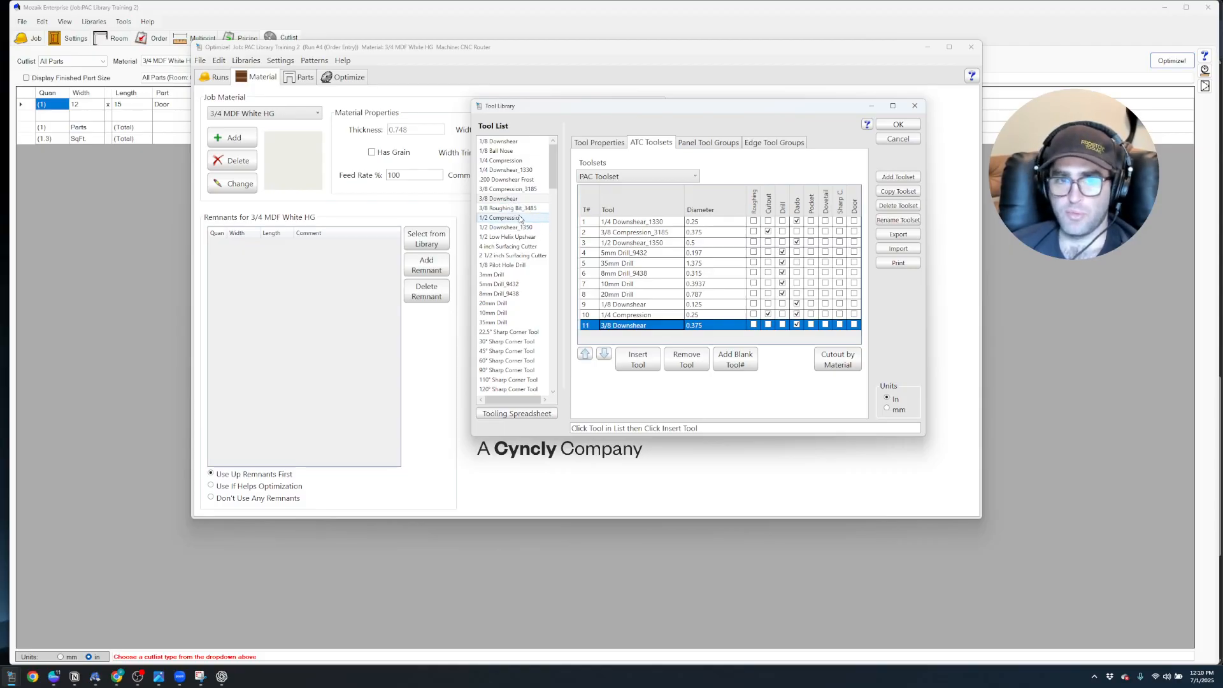
click(509, 151)
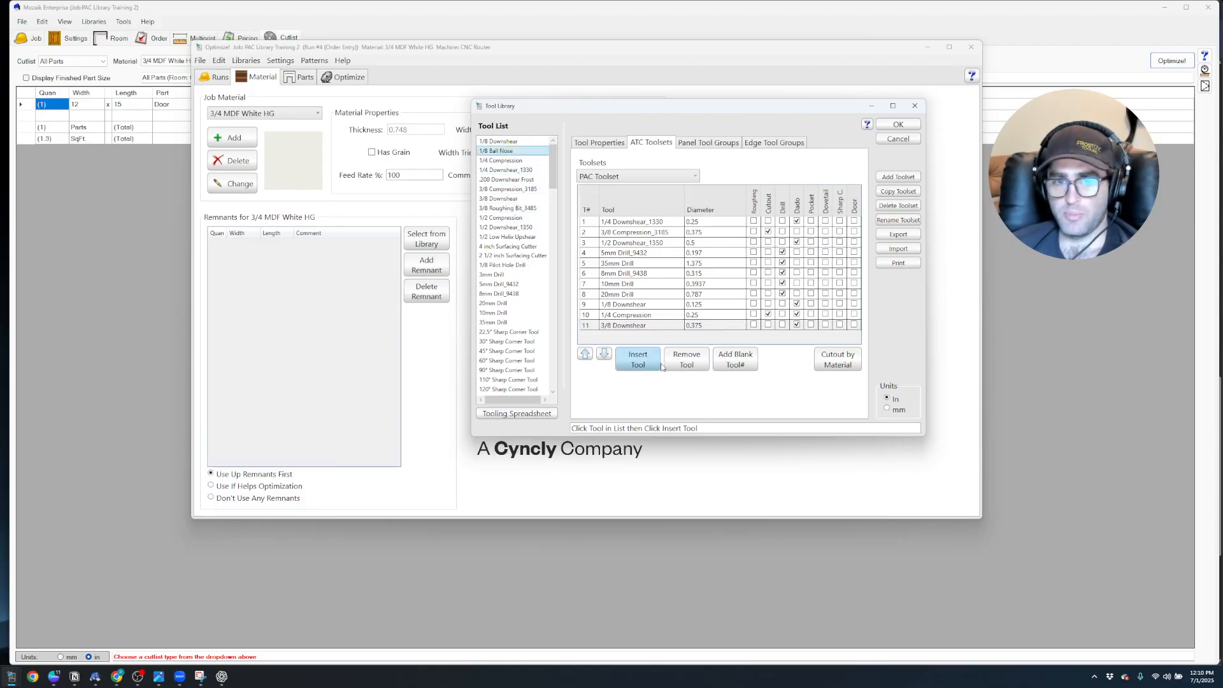
click(637, 359)
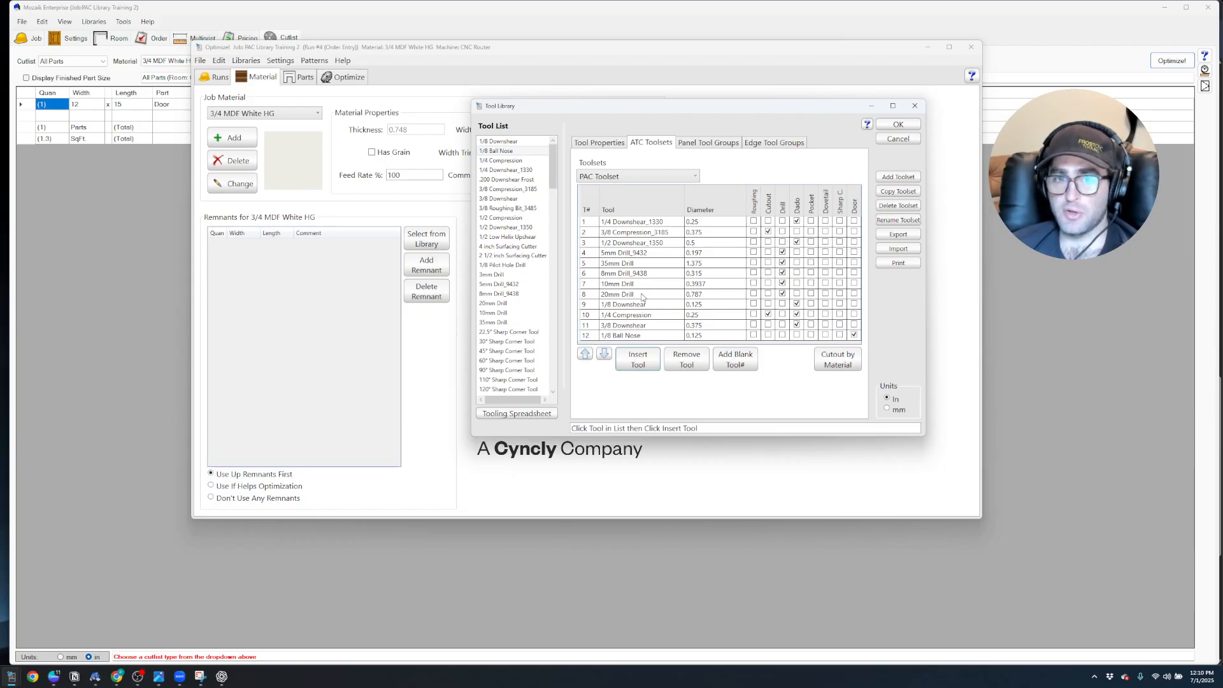
Insert the 5/8" Panel Bit -625PNL-PCD into the PAC Toolset and save the tool library
drag(552, 174, 556, 391)
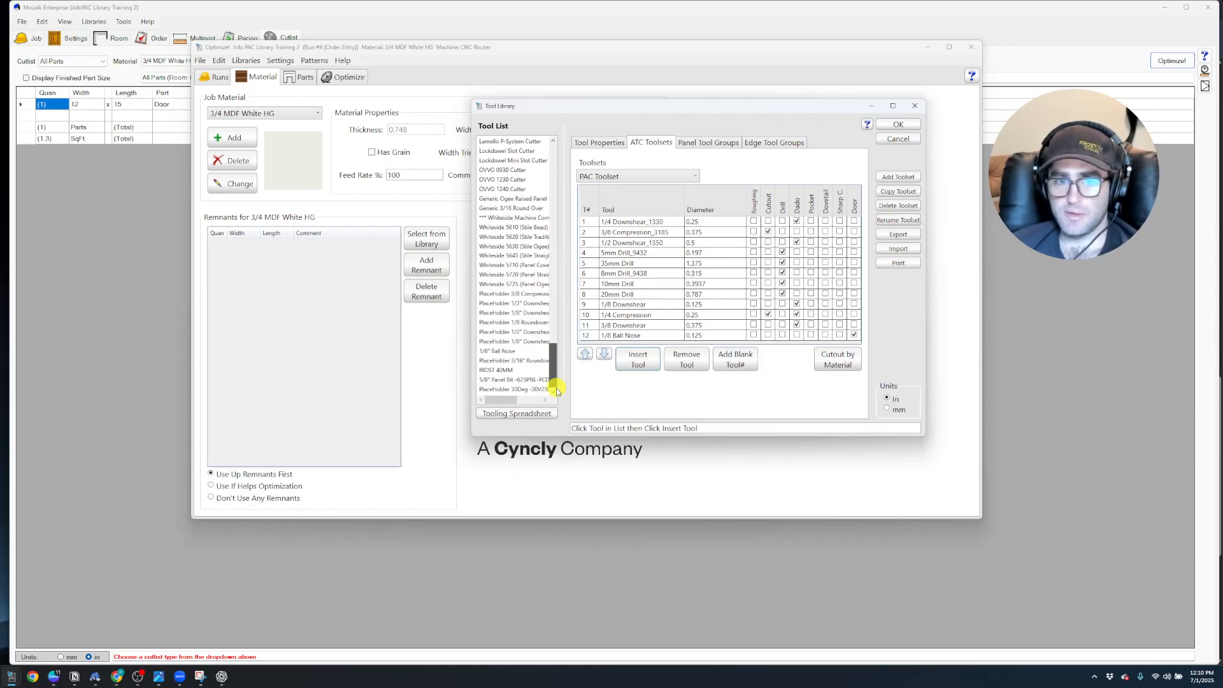
click(513, 380)
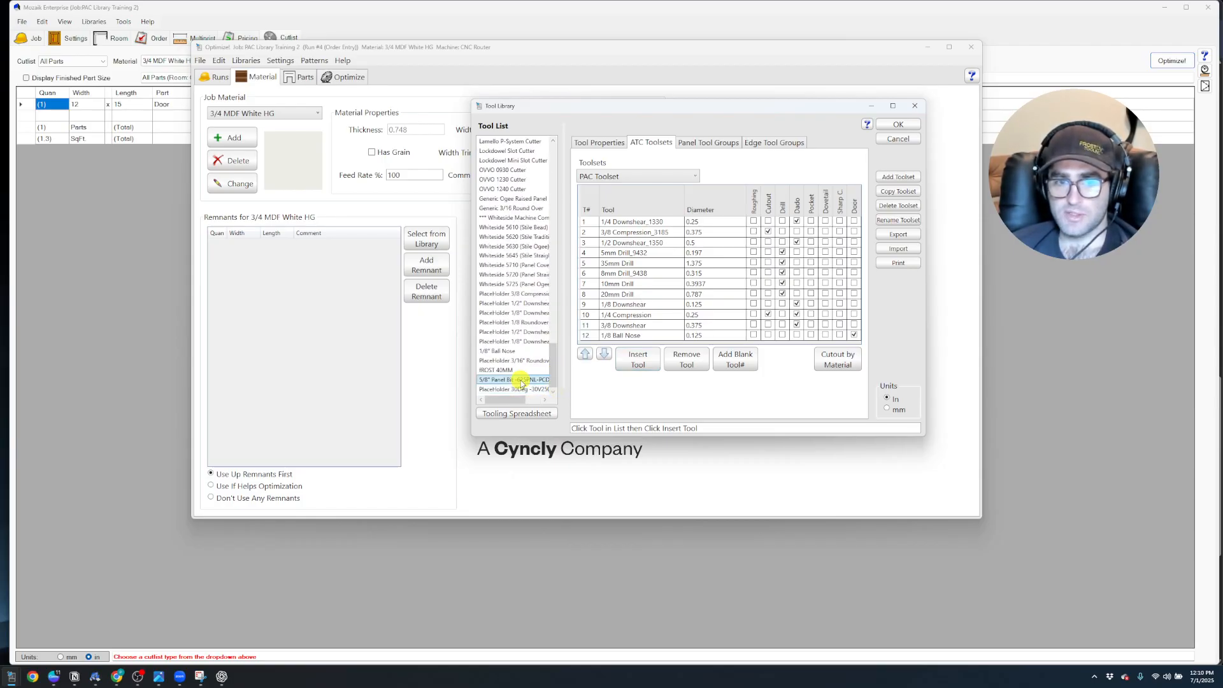
click(626, 357)
click(626, 298)
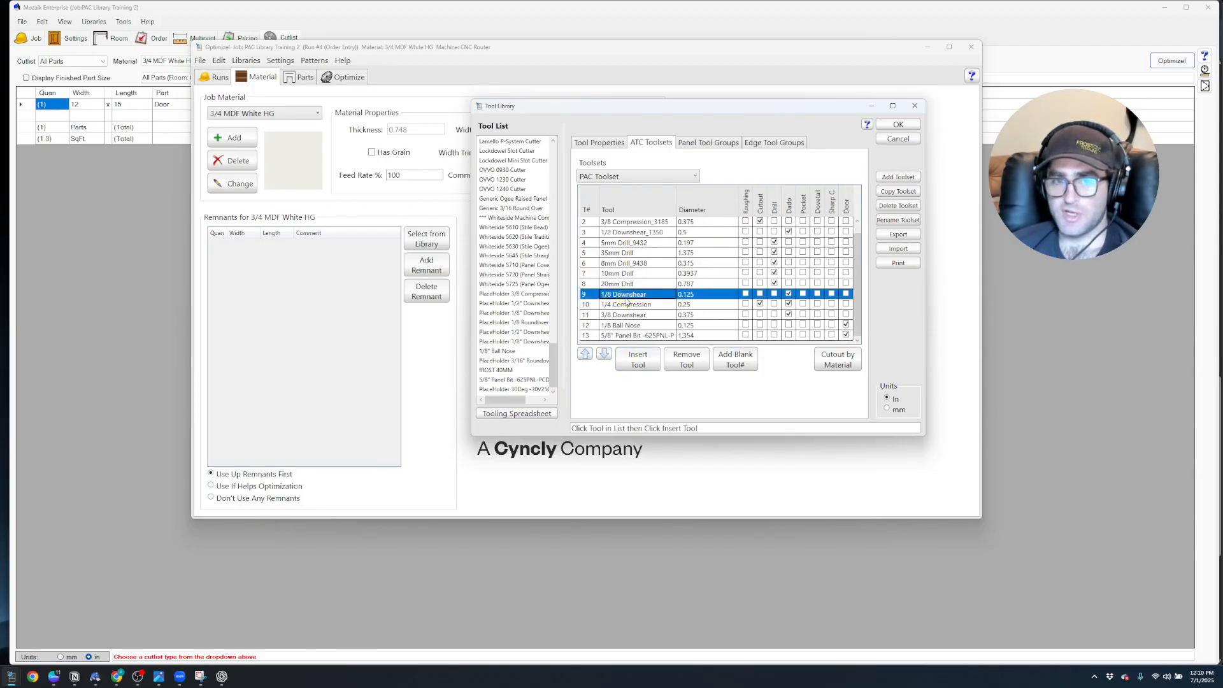
click(629, 243)
click(898, 124)
Optimize the 3/4 MDF White HG door part for the CNC Router with the PAC Toolset
click(299, 77)
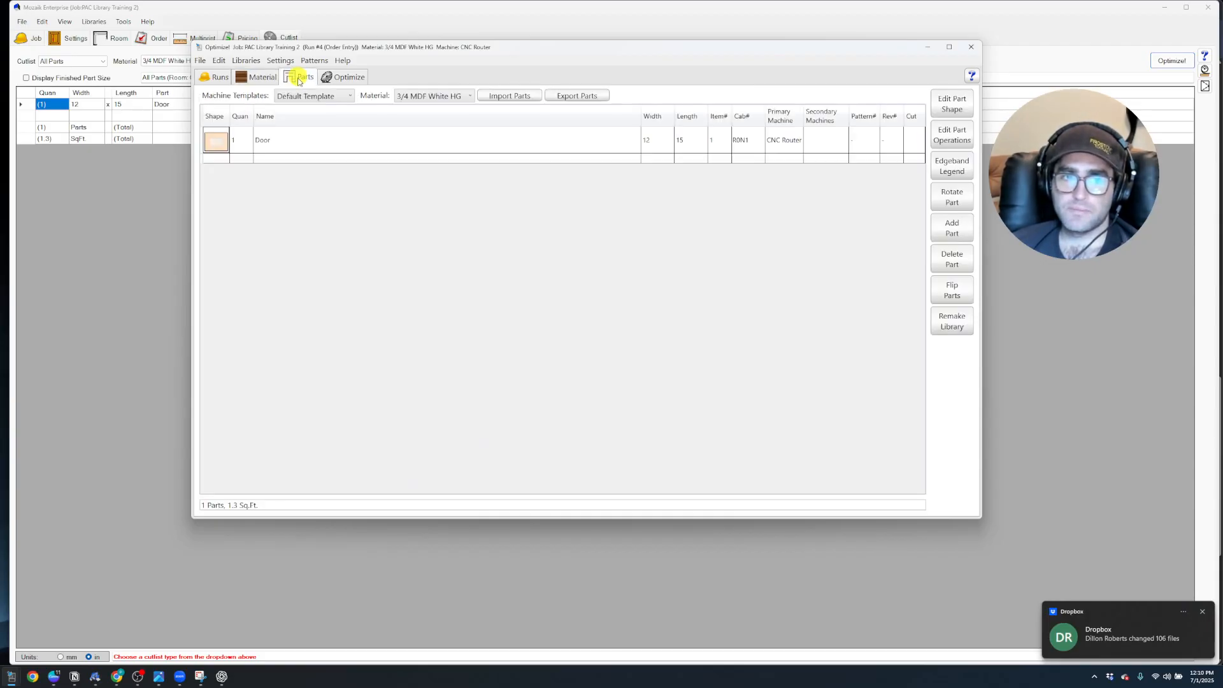
click(344, 77)
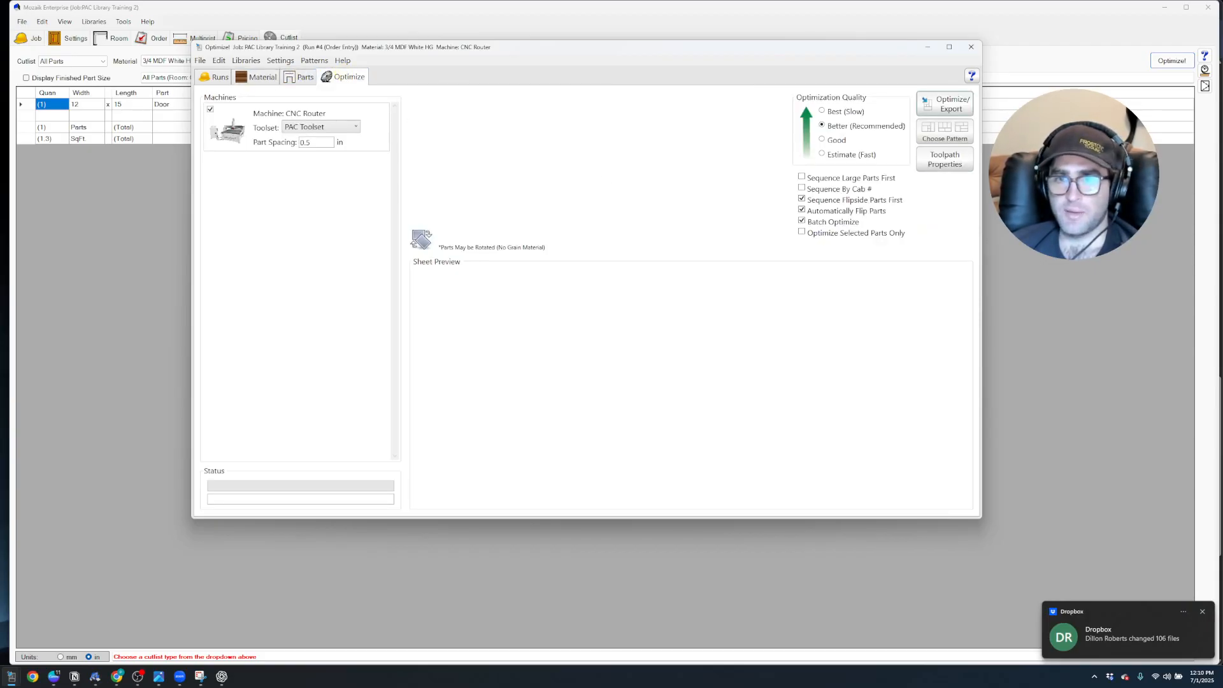
click(946, 105)
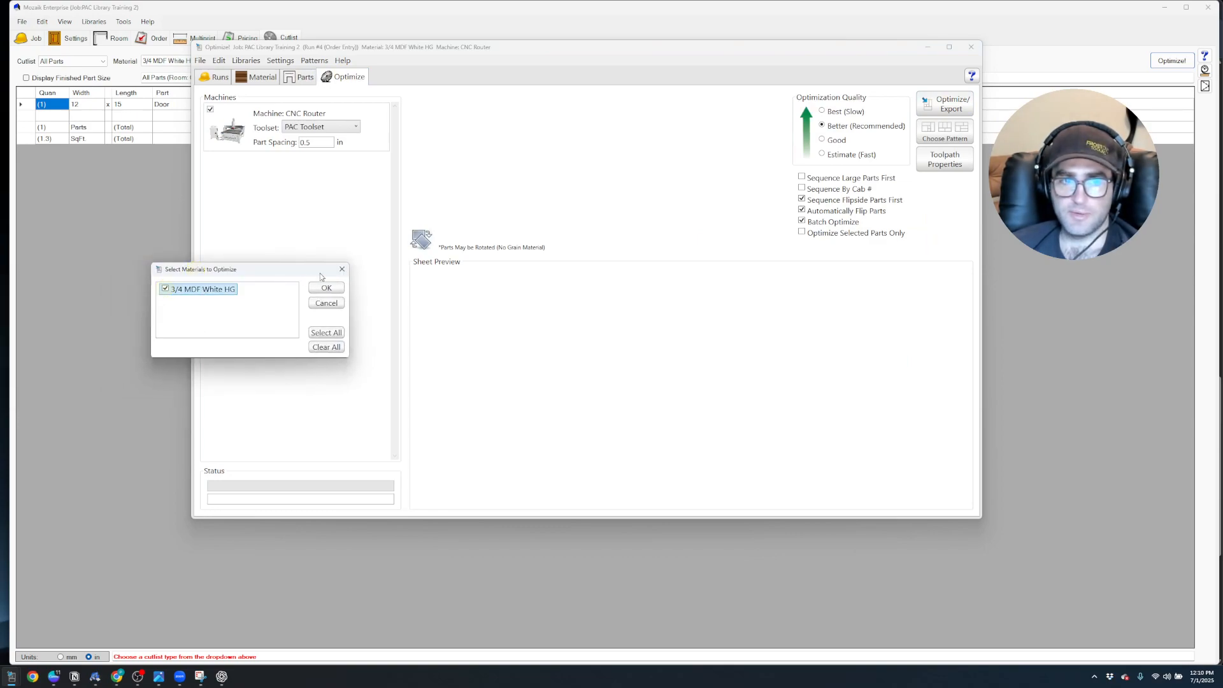
click(326, 287)
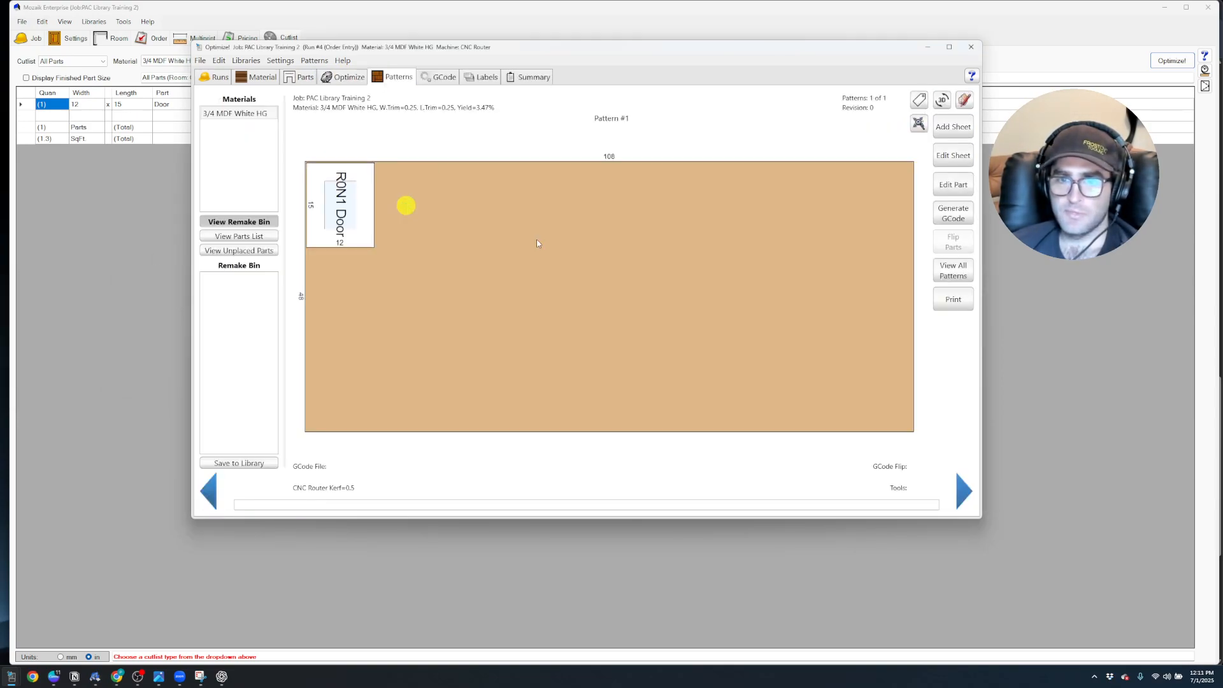
Try to calculate the door pattern's toolpaths with the PAC Toolset and close the GCode generator
click(944, 218)
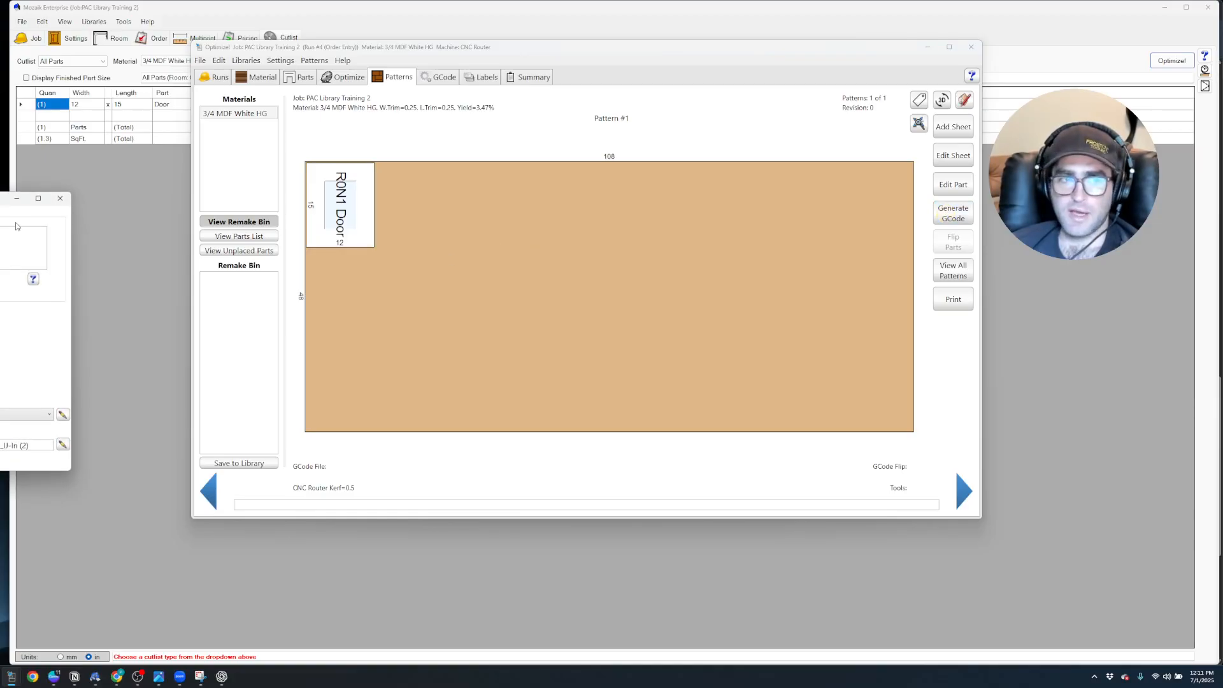
click(693, 249)
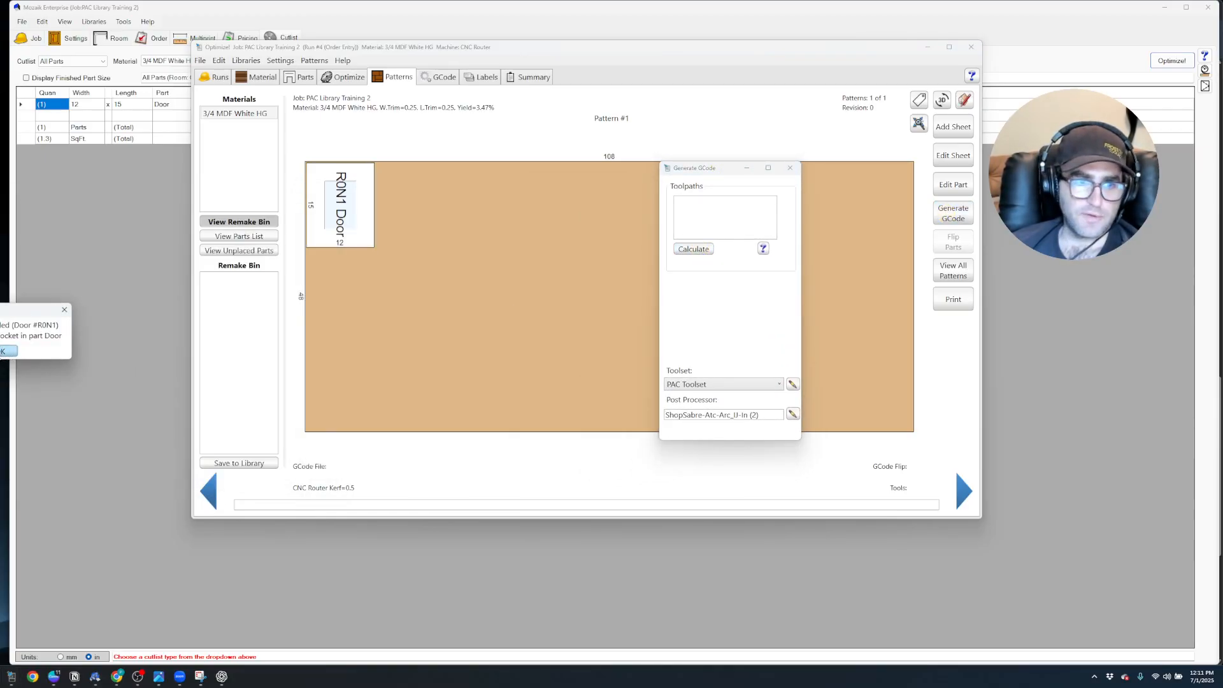
click(1, 352)
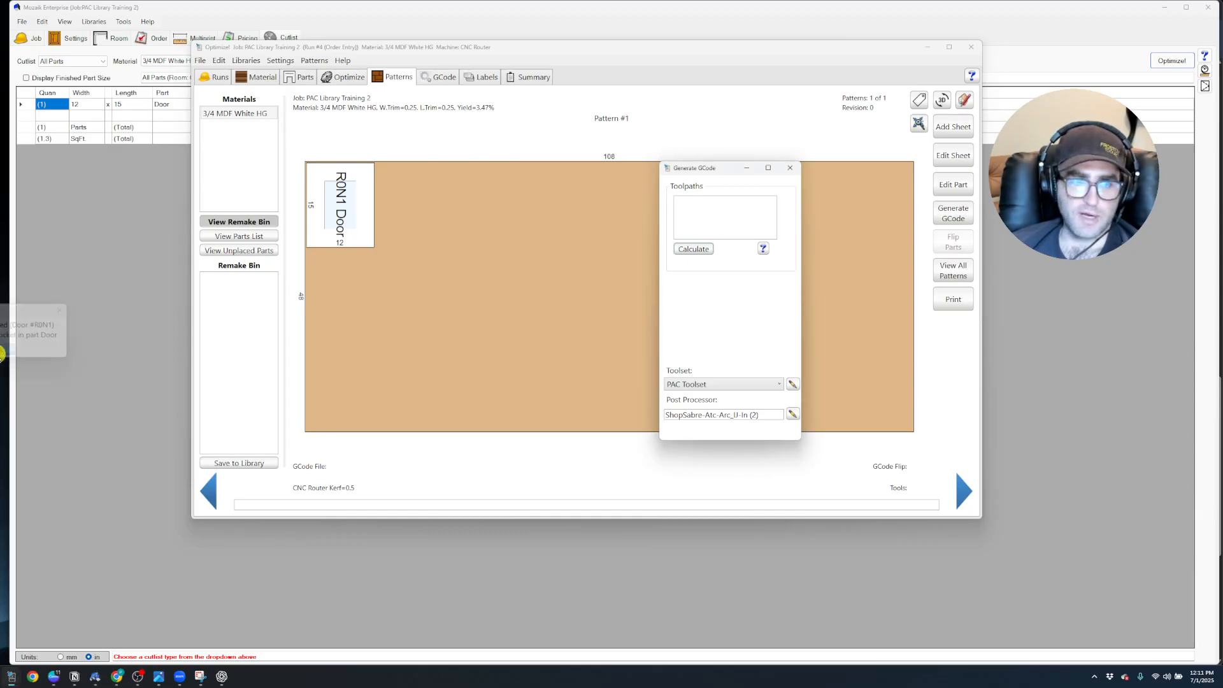
click(789, 168)
Check the Franklin door's tool profiles in the door order and return to the optimized pattern
click(800, 29)
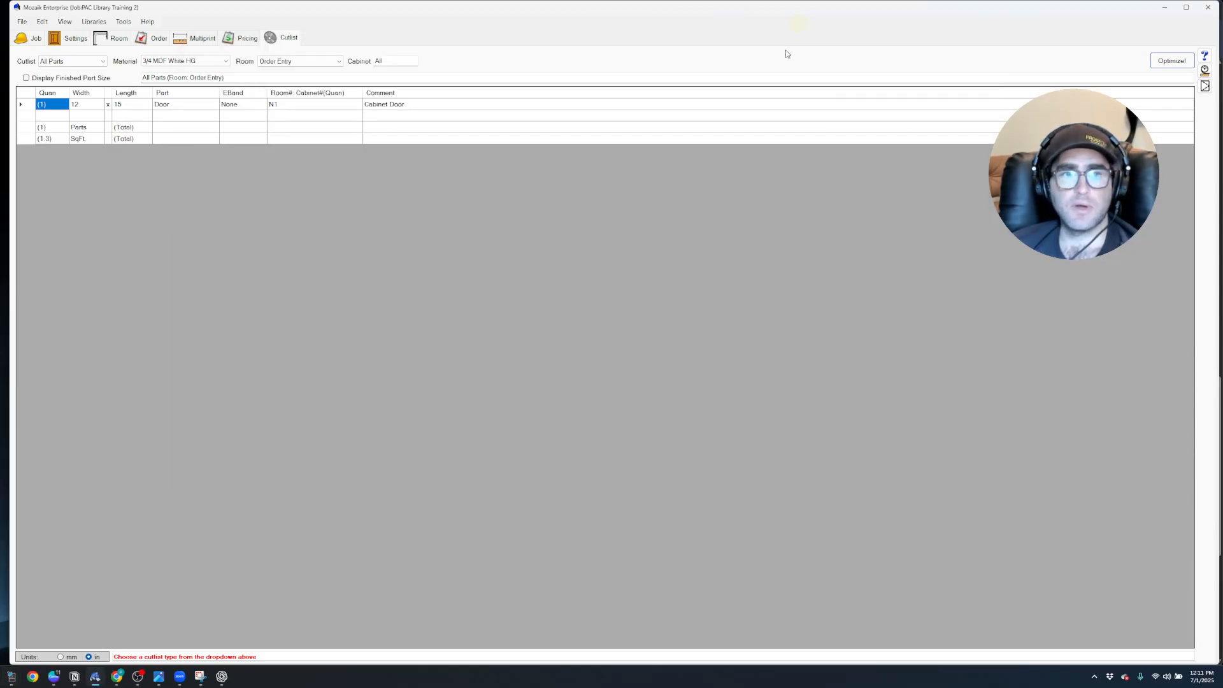
click(155, 39)
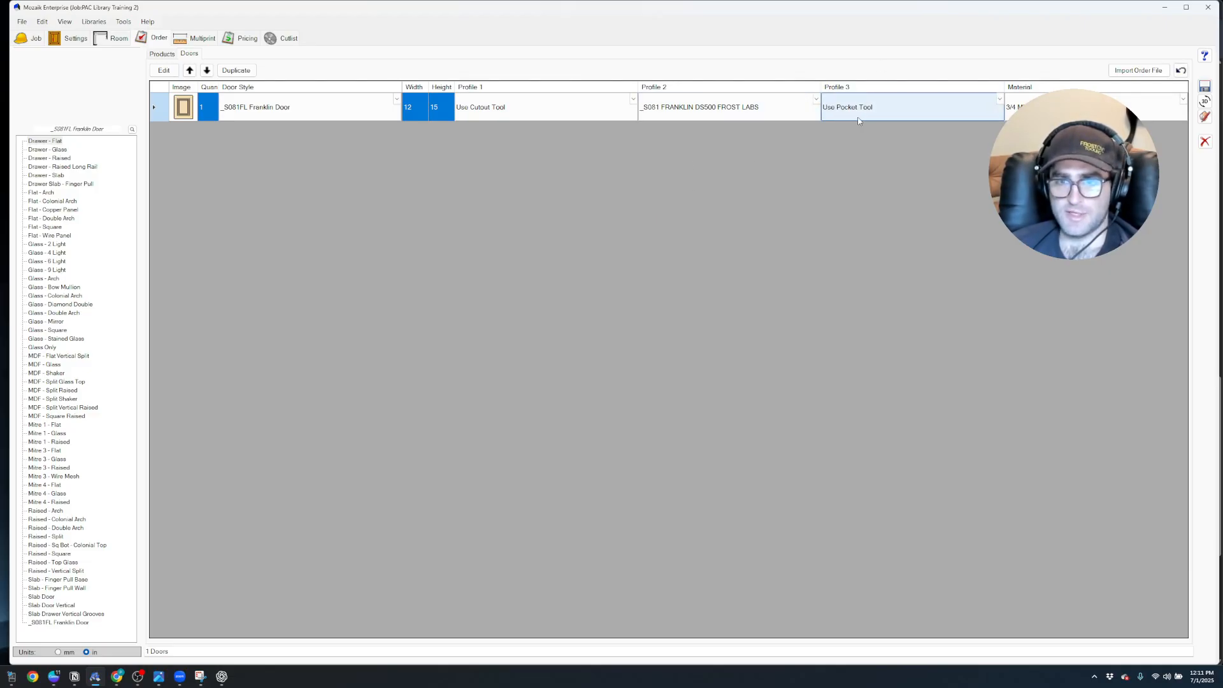
mouse_move(13, 680)
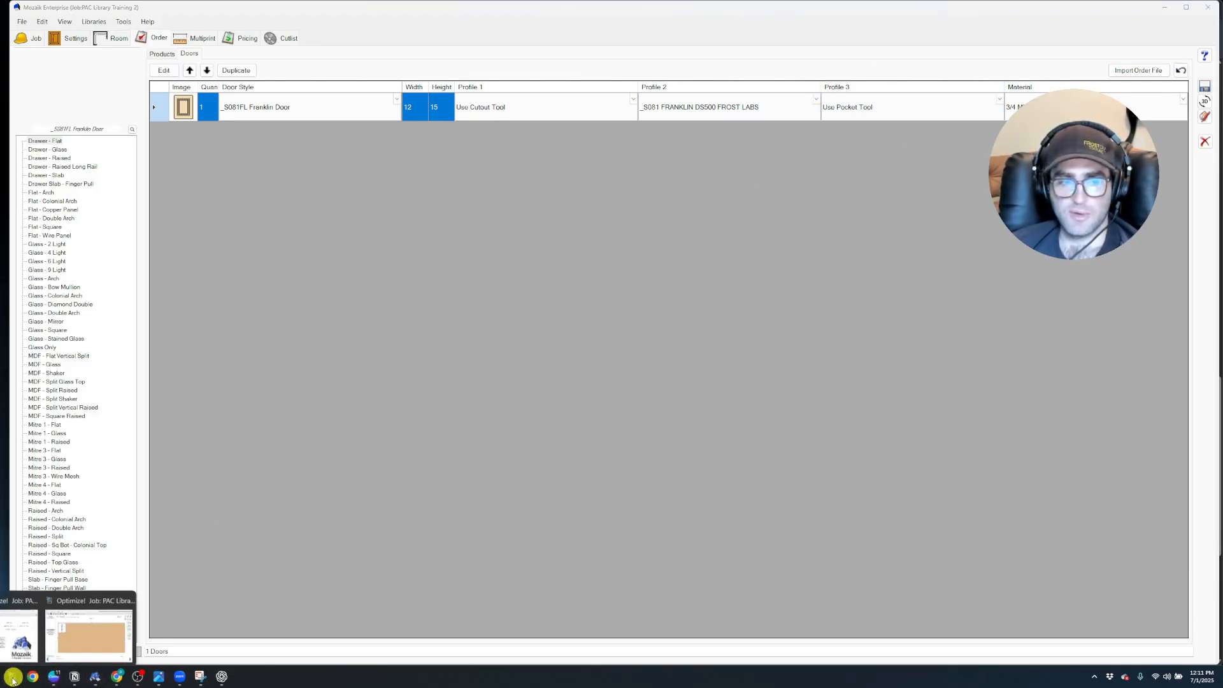
mouse_move(81, 624)
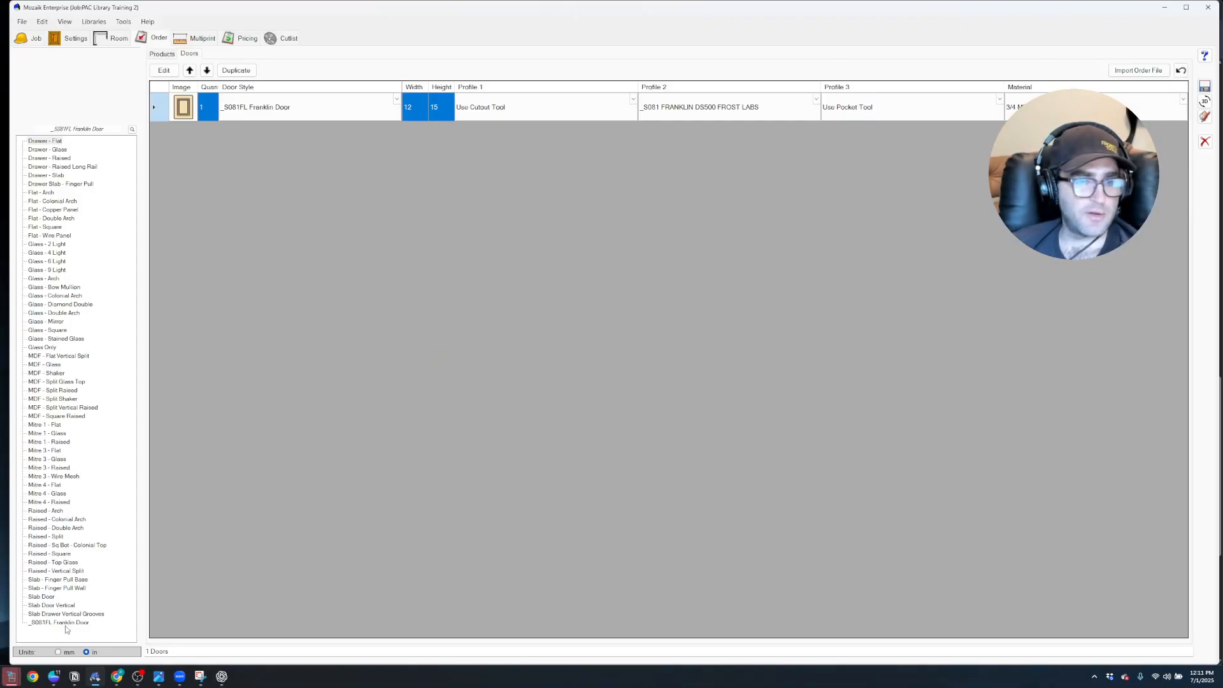
click(82, 627)
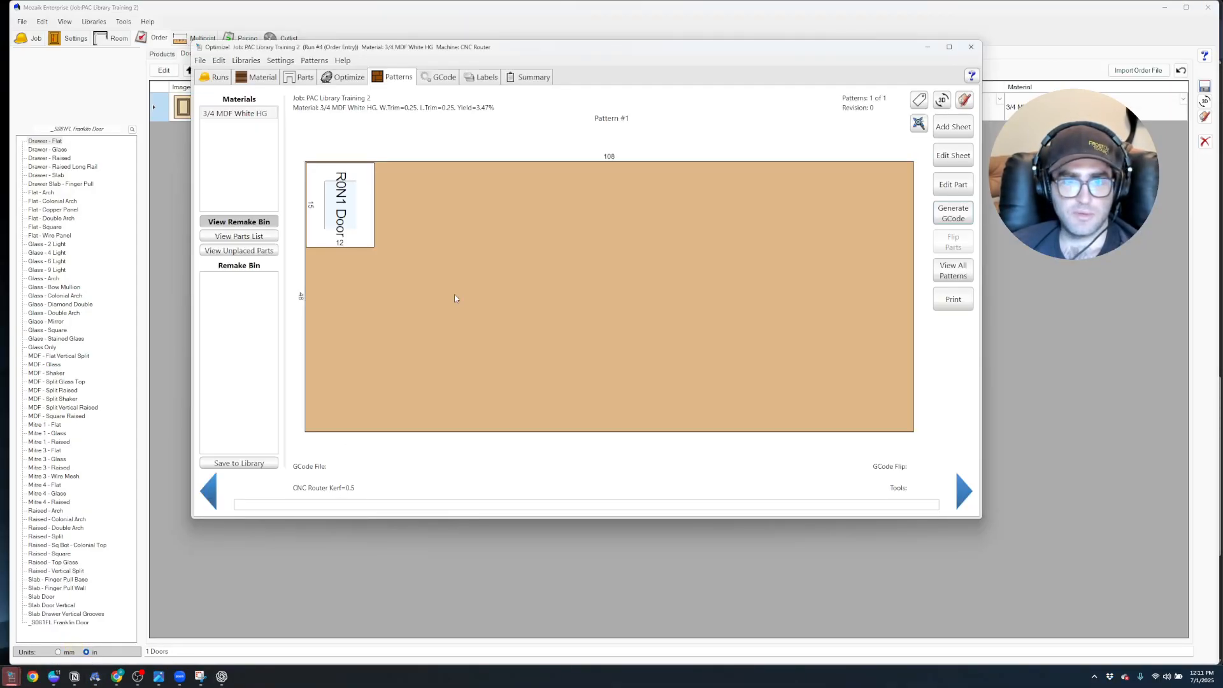
Add the FROST 40MM pocket tool to the end of the PAC Toolset in the CNC tool library and save
drag(373, 48, 489, 57)
click(372, 70)
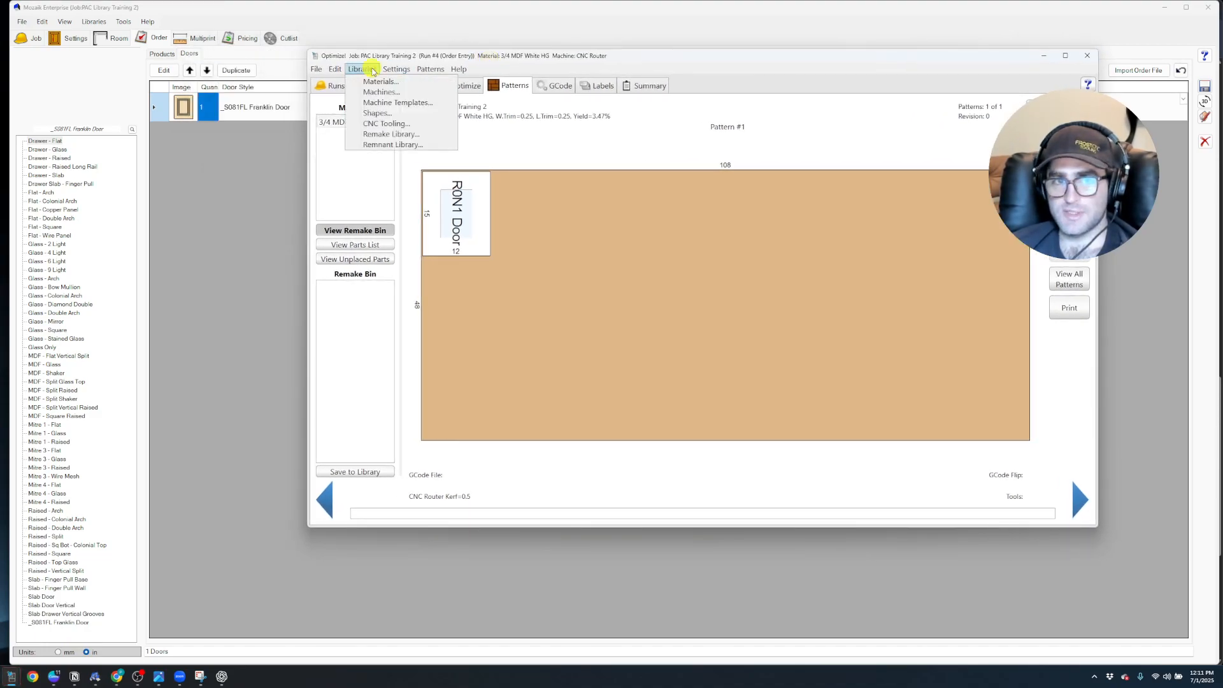
click(386, 123)
drag(118, 170, 660, 108)
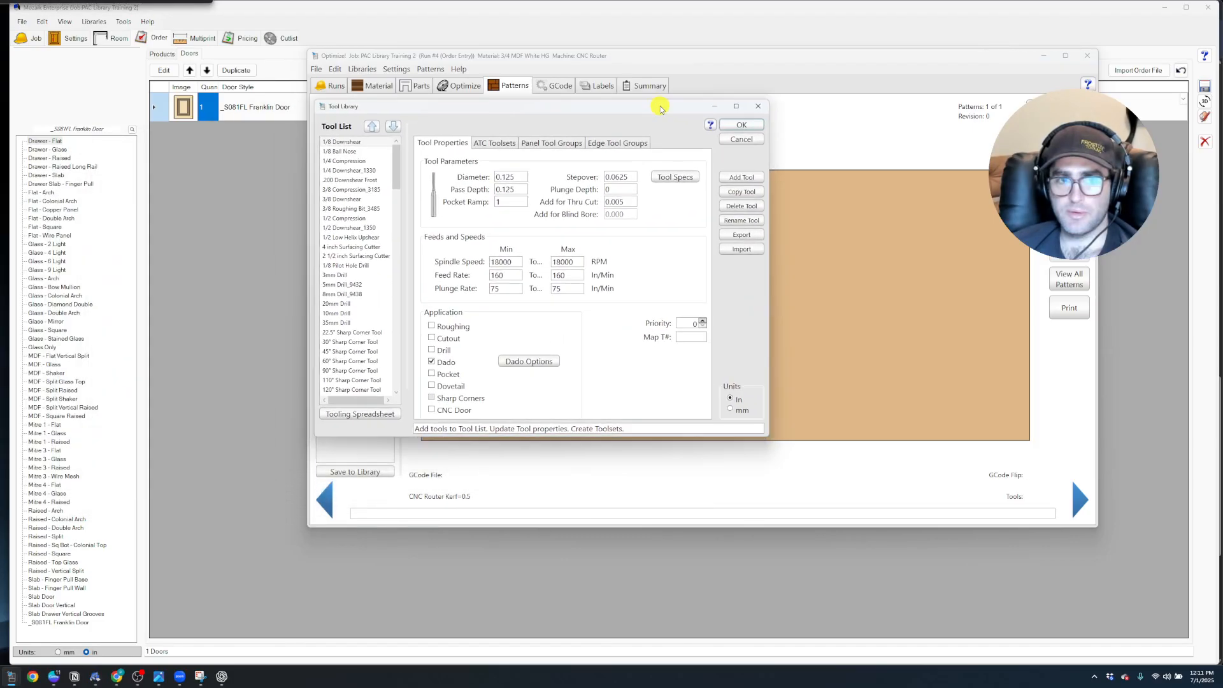
click(493, 147)
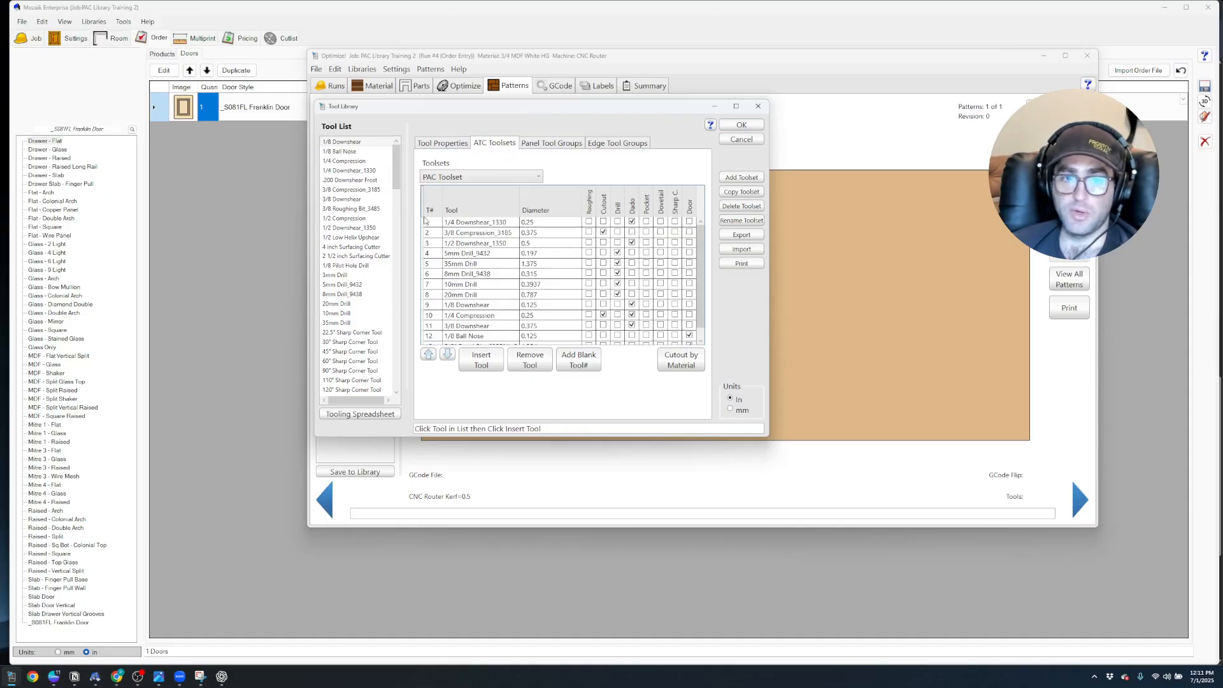
drag(397, 169, 399, 400)
click(481, 360)
click(490, 337)
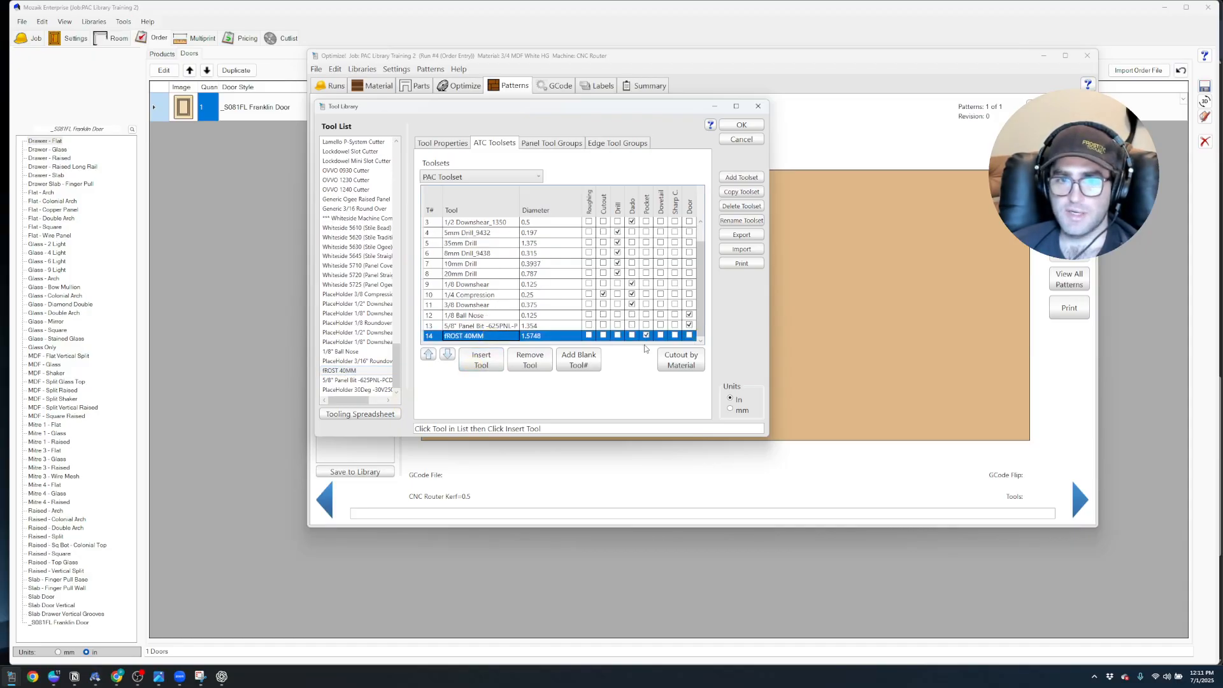
click(740, 125)
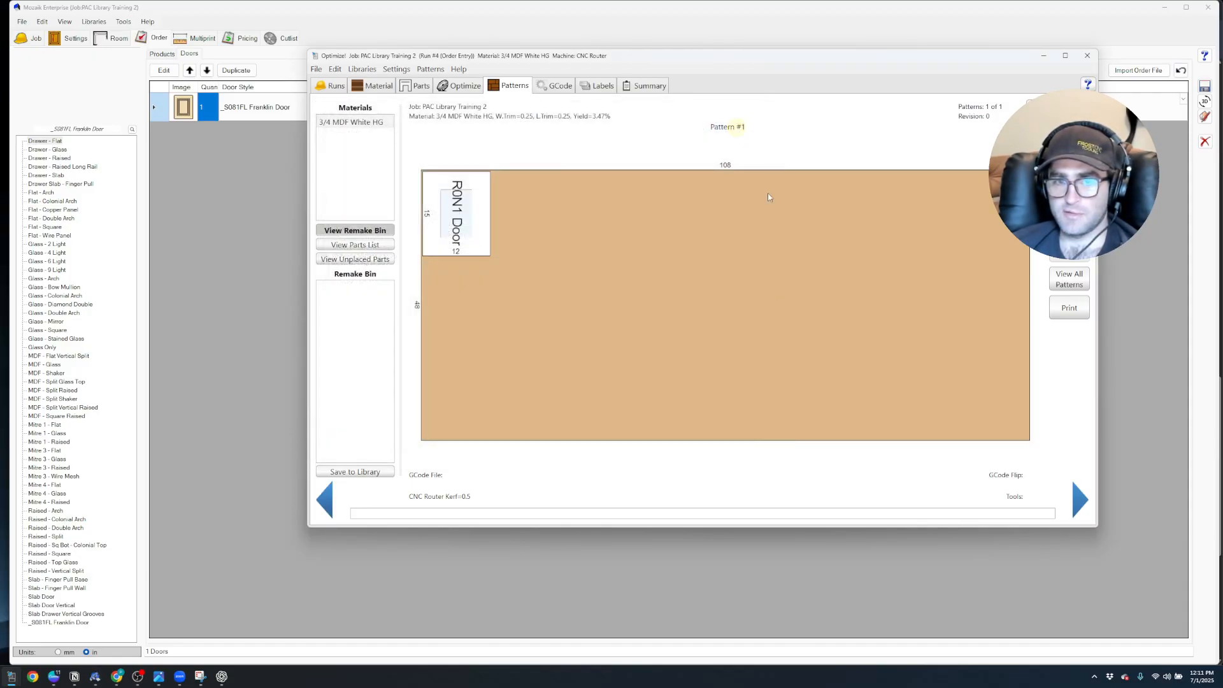
Try to calculate the door toolpaths again using the PAC Toolset with the FROST 40MM included
drag(0, 201, 598, 185)
click(587, 264)
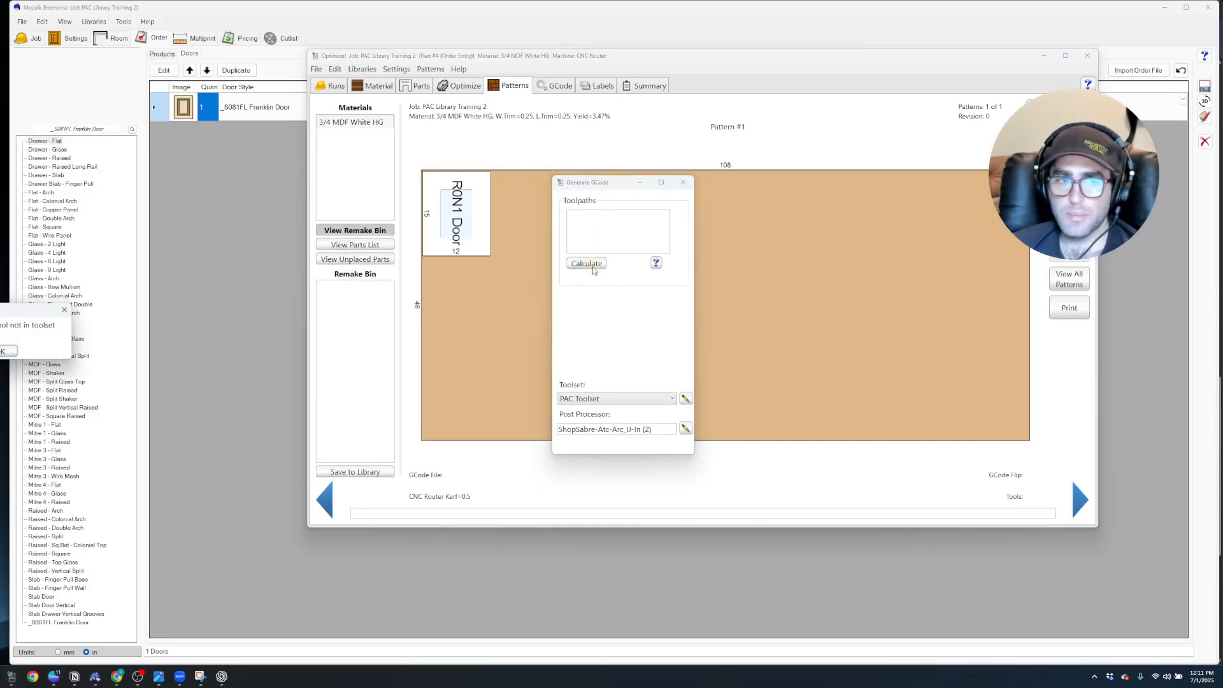
click(2, 351)
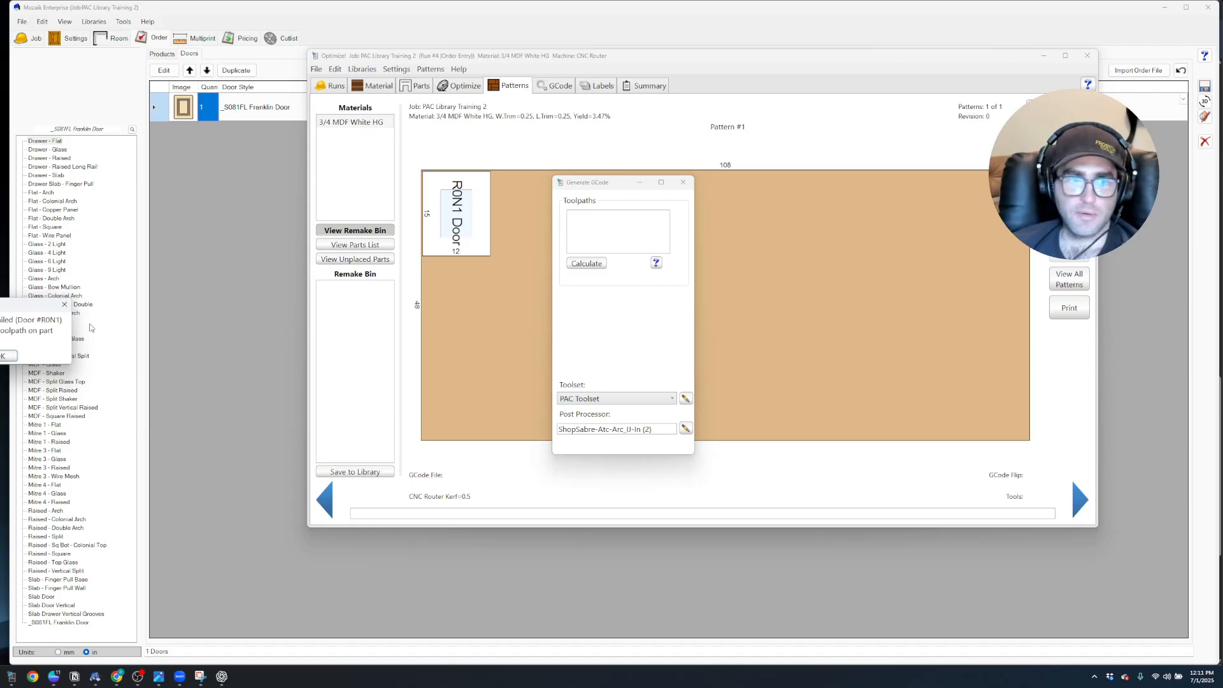
click(5, 355)
click(682, 182)
Insert the 30° Sharp Corner Tool into the PAC Toolset in the CNC tool library and save
click(360, 69)
click(385, 123)
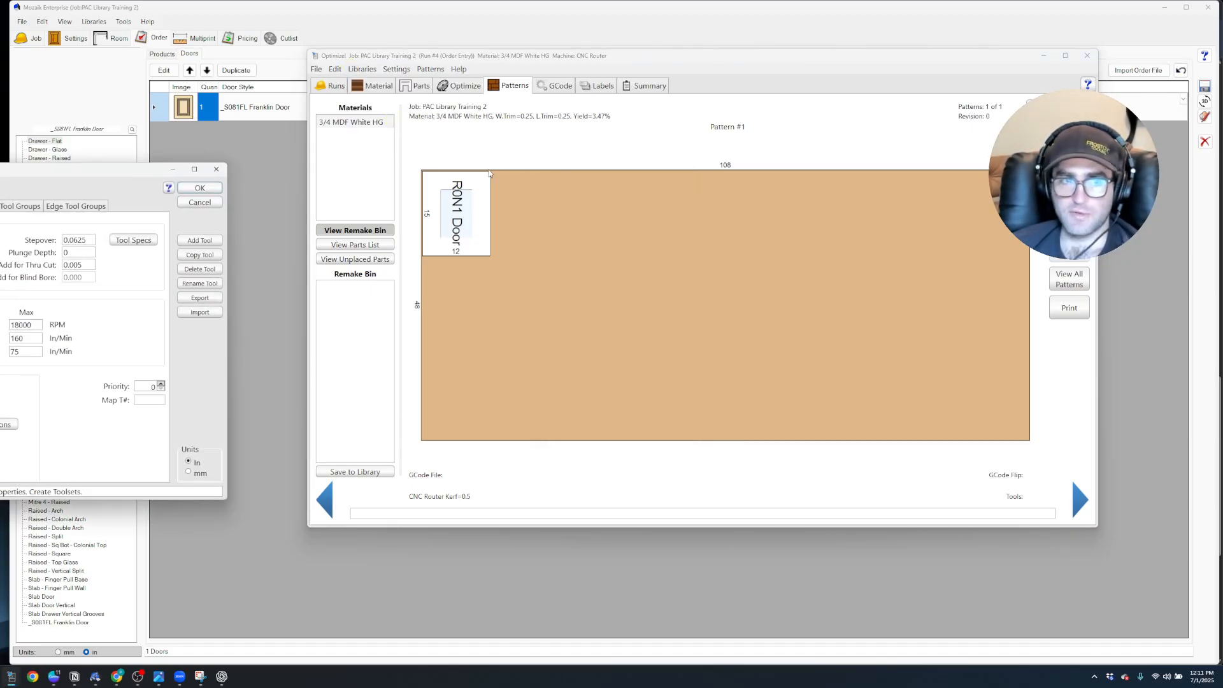
drag(27, 171, 697, 156)
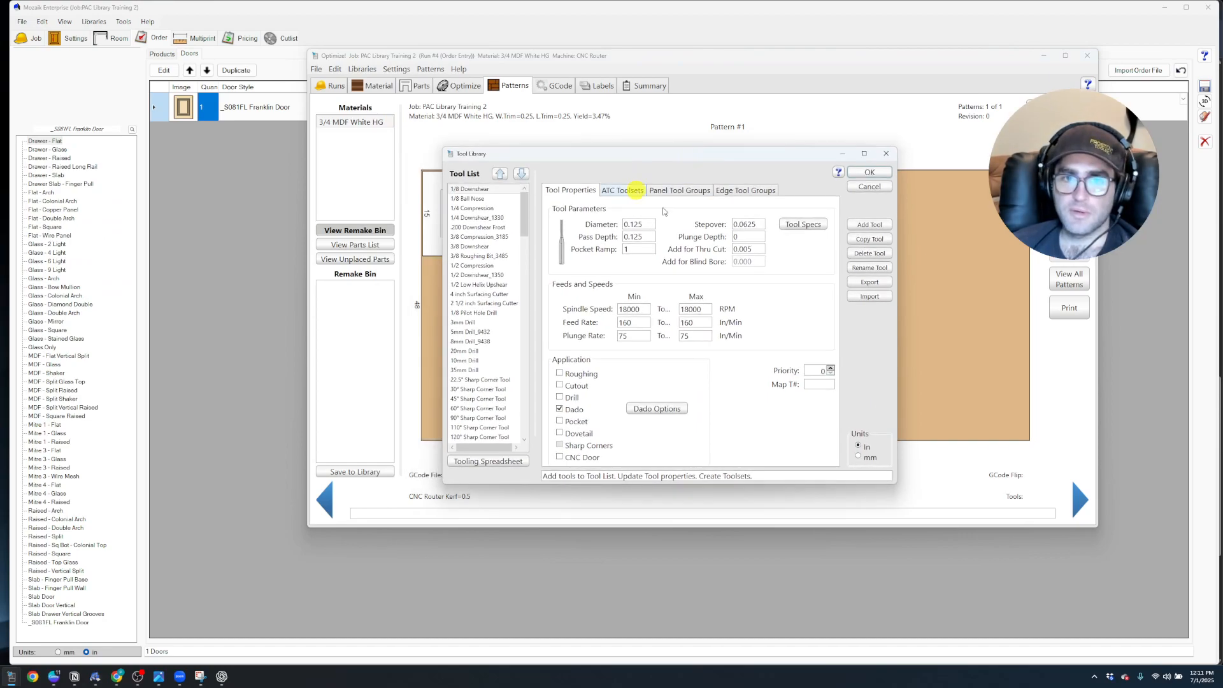
click(636, 190)
scroll(675, 317, down, 1)
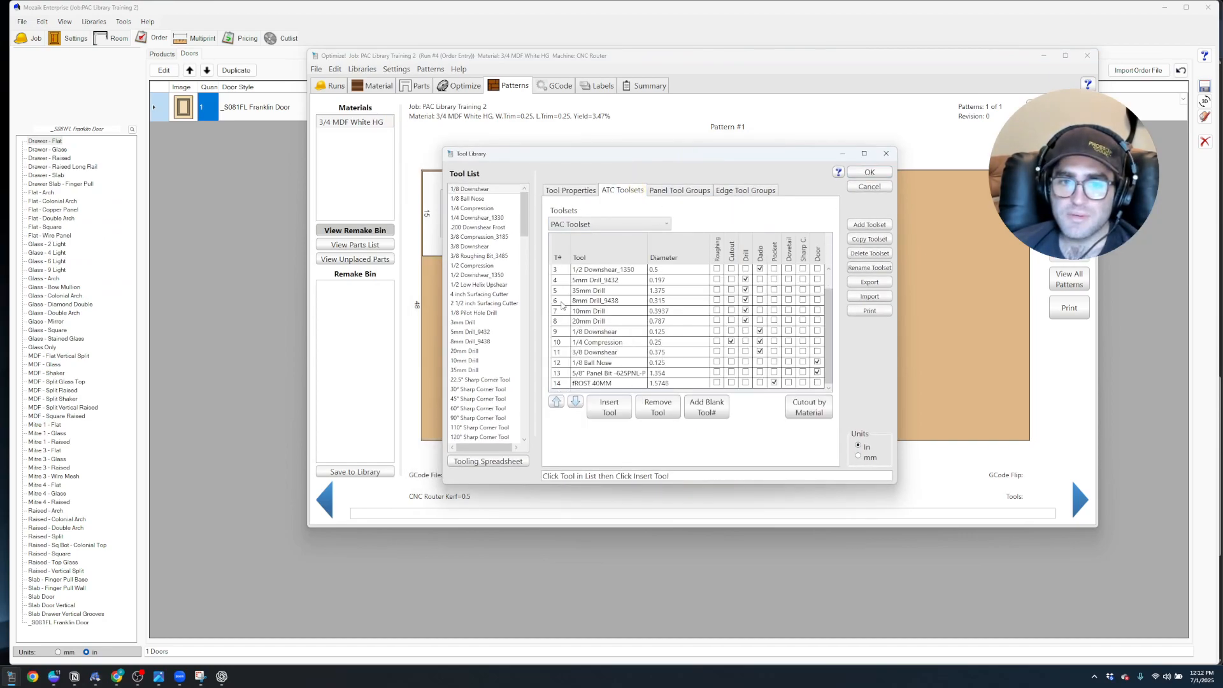
scroll(485, 318, down, 2)
click(475, 333)
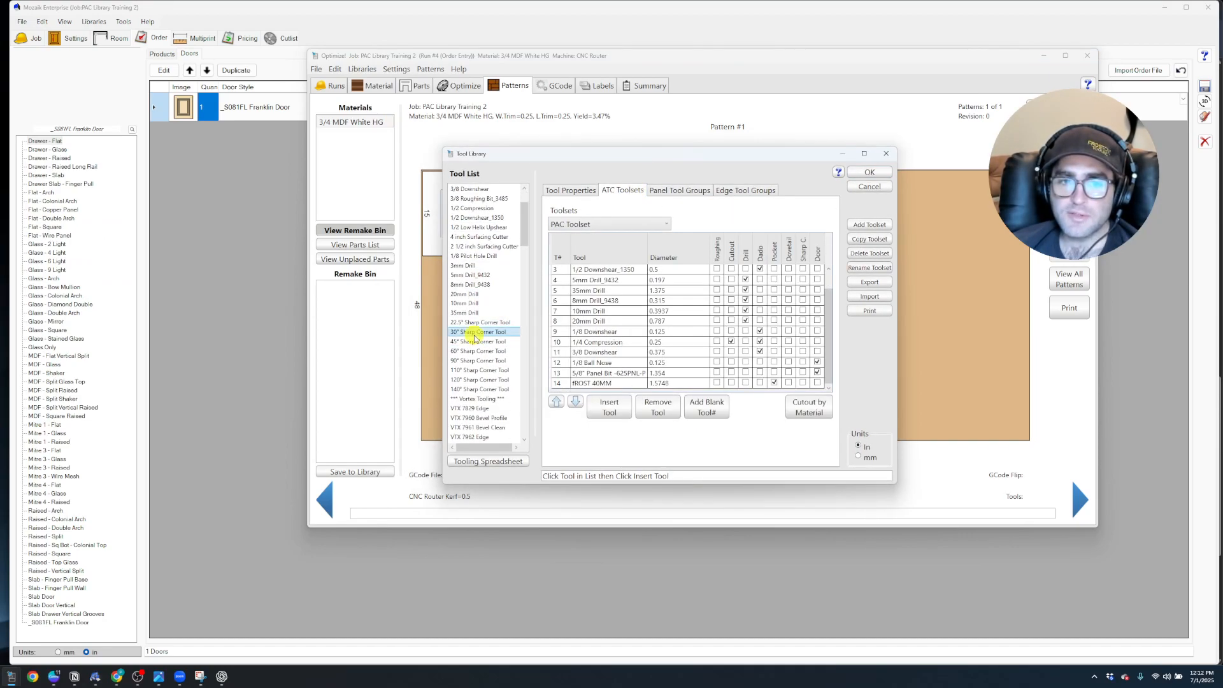
click(609, 406)
click(872, 171)
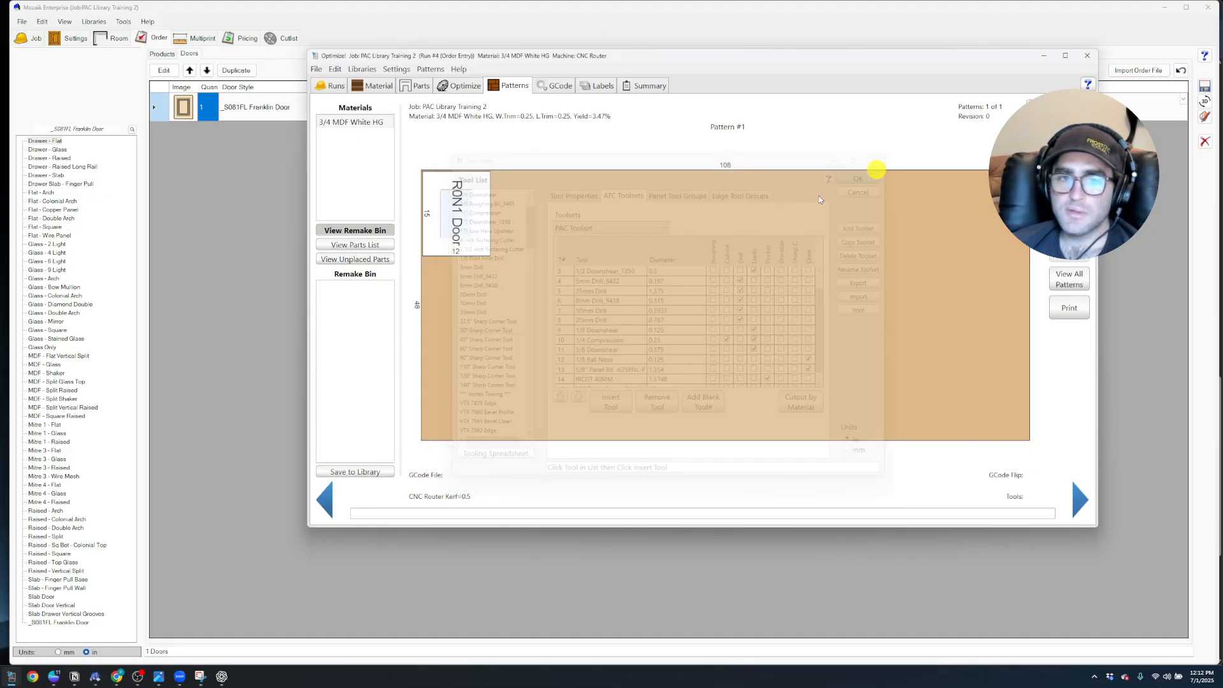
Calculate the toolpaths for the door pattern with the PAC Toolset
drag(2, 198, 867, 92)
click(549, 230)
click(568, 184)
Review each calculated toolpath on the door, from the FROST 40MM pocket through the 3/8 Compression cutout
click(872, 126)
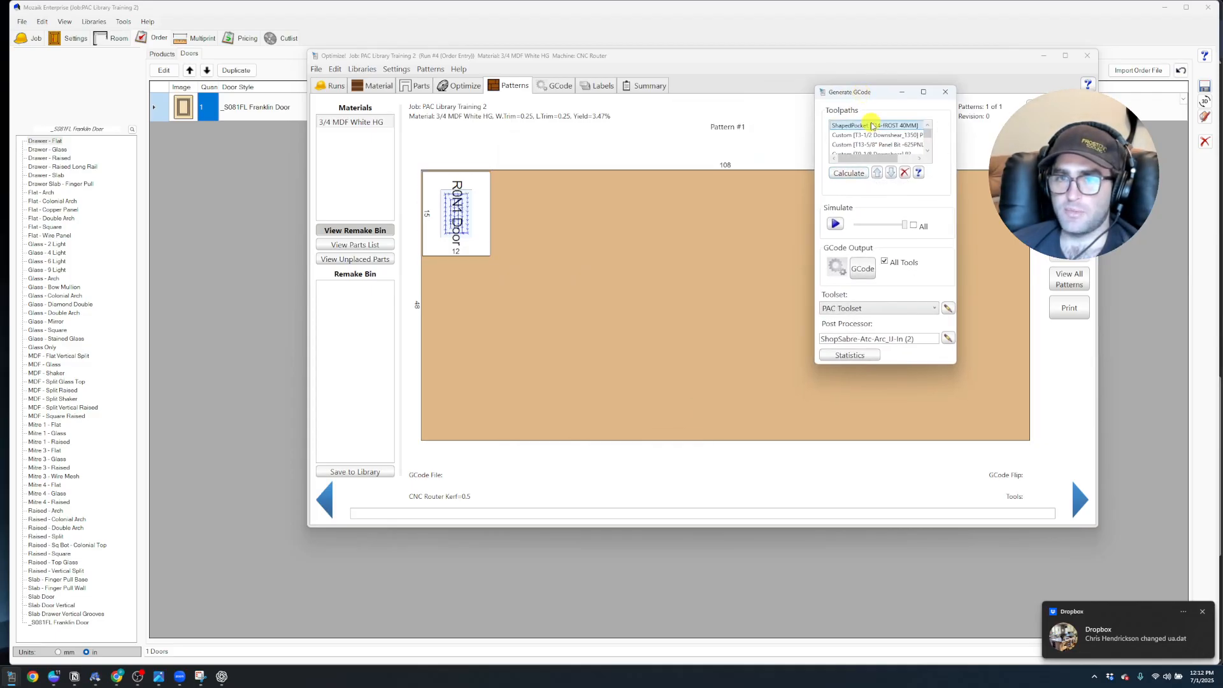
drag(953, 365, 1003, 464)
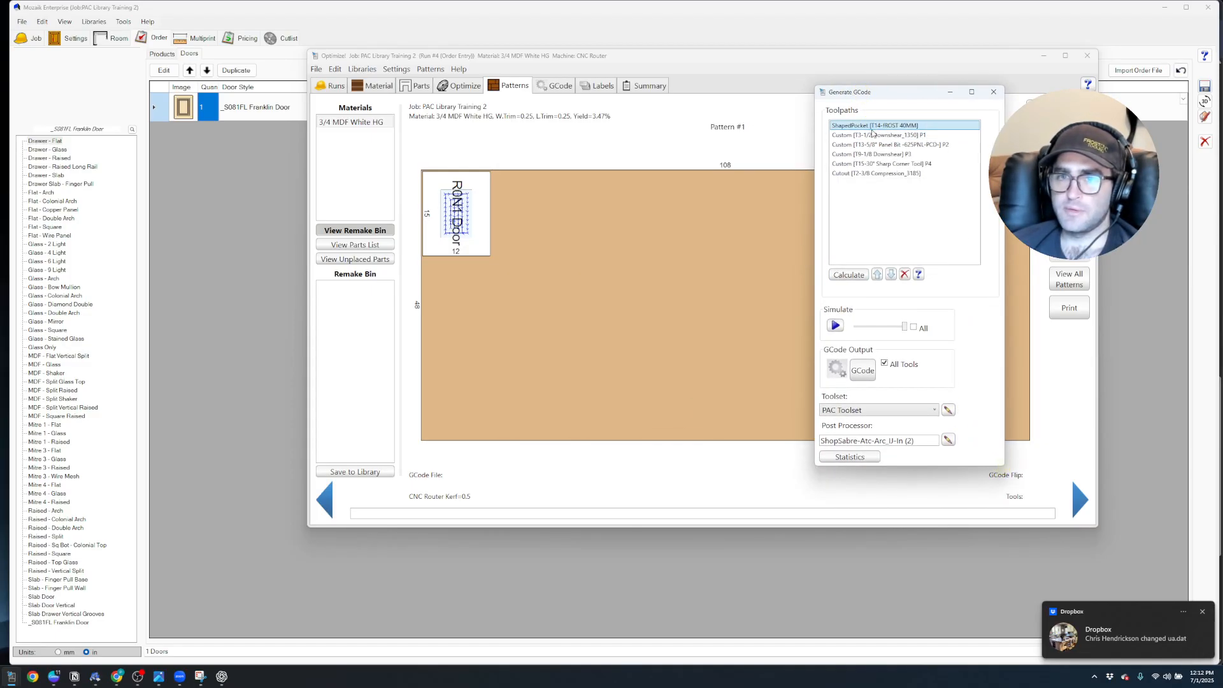
click(869, 134)
click(883, 145)
click(884, 155)
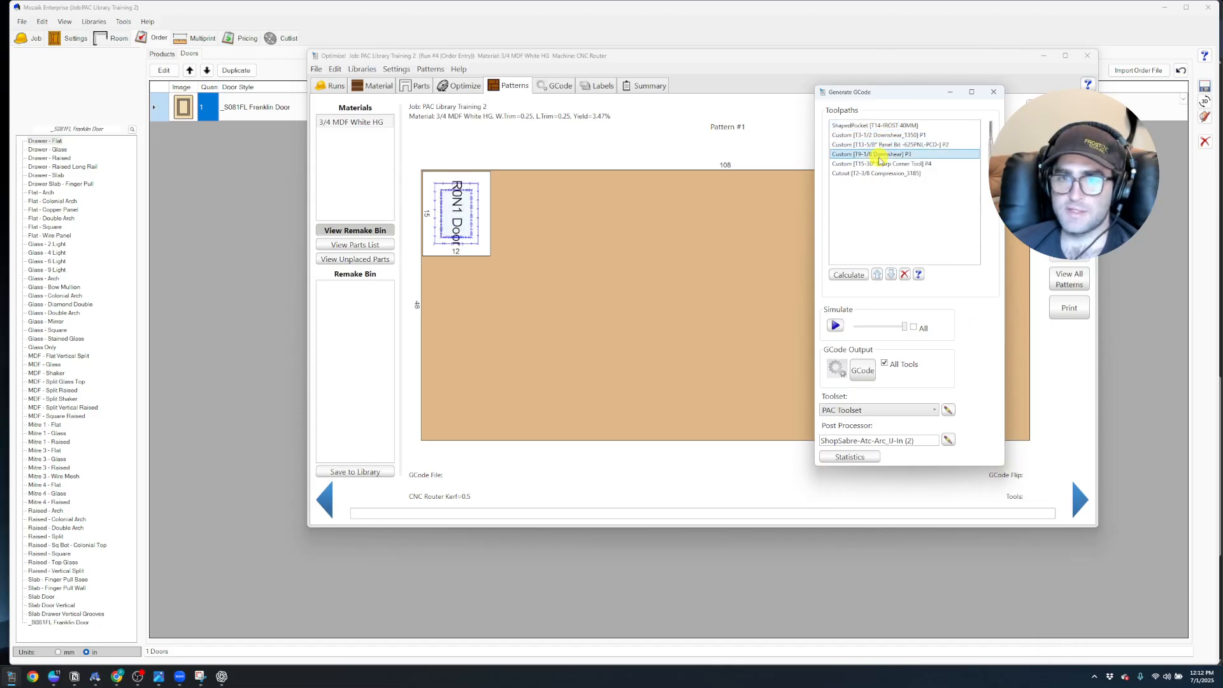
click(884, 165)
click(886, 173)
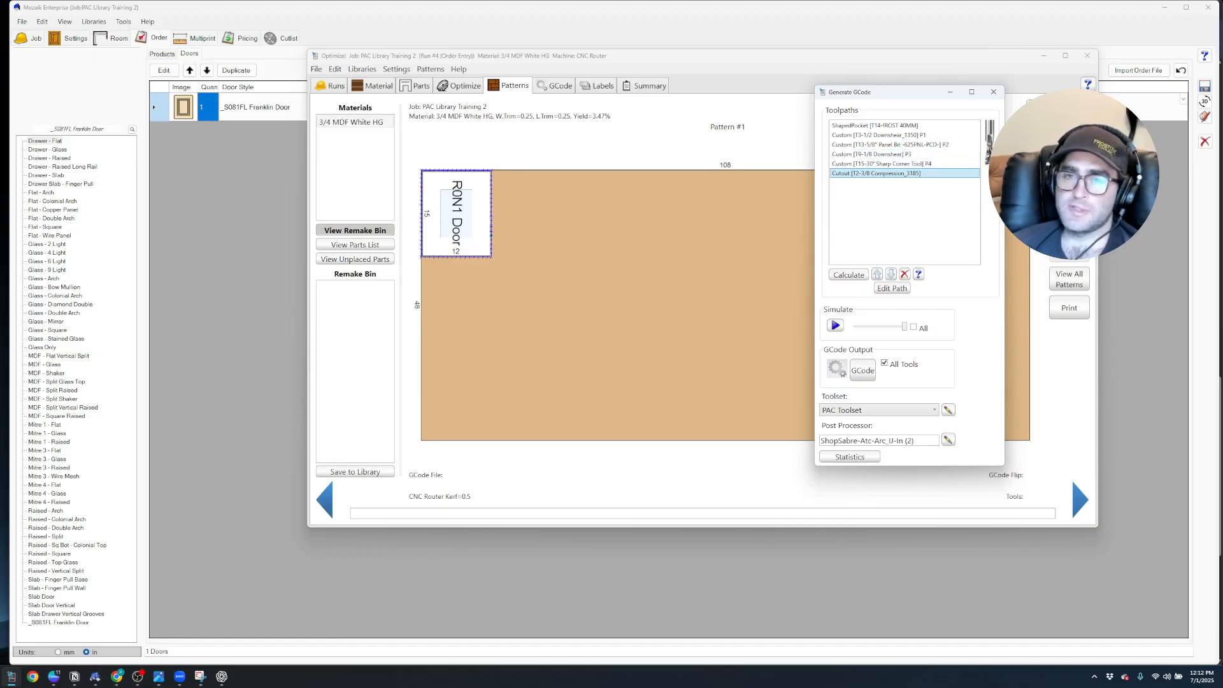
click(993, 92)
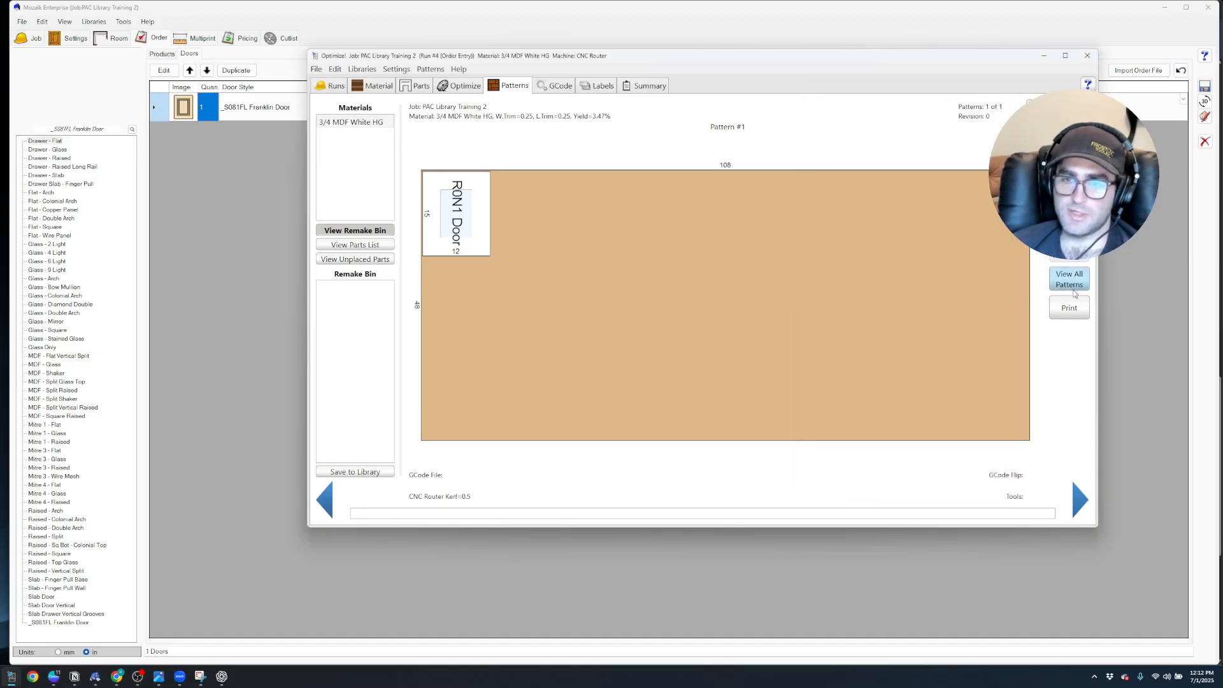
Show all patterns and generate the primary sheet GCode programs for all sheets in 3/4 MDF White HG
click(1072, 285)
click(555, 86)
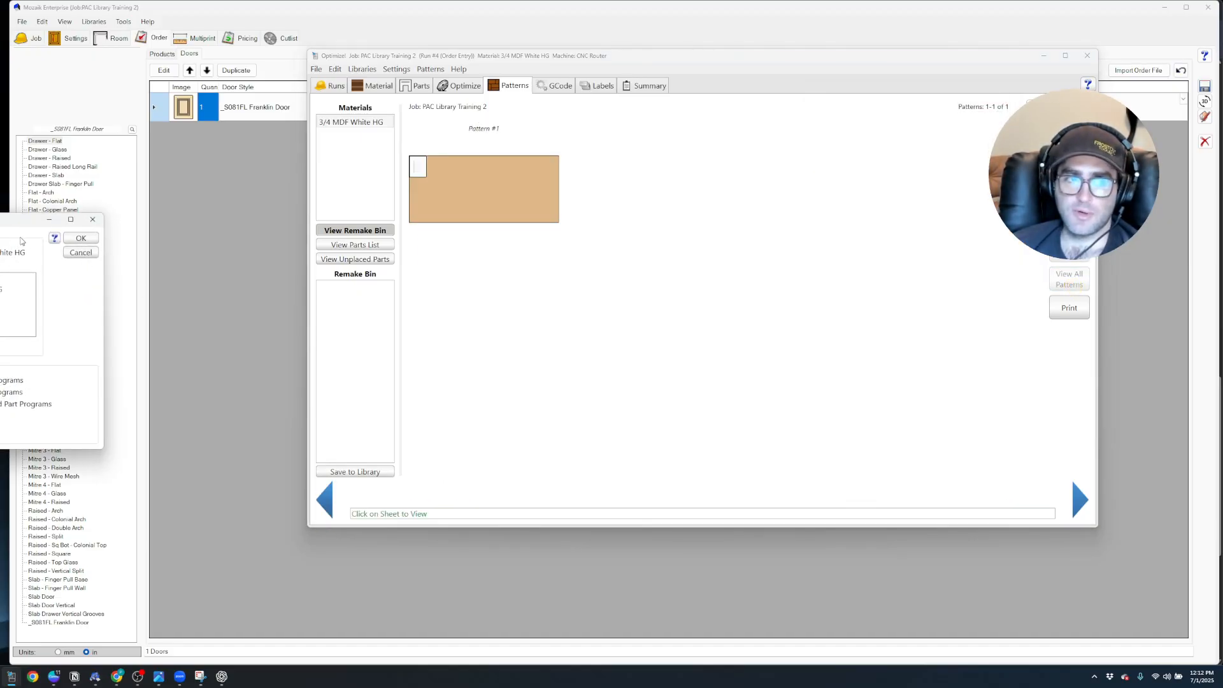
drag(19, 220, 345, 231)
click(411, 251)
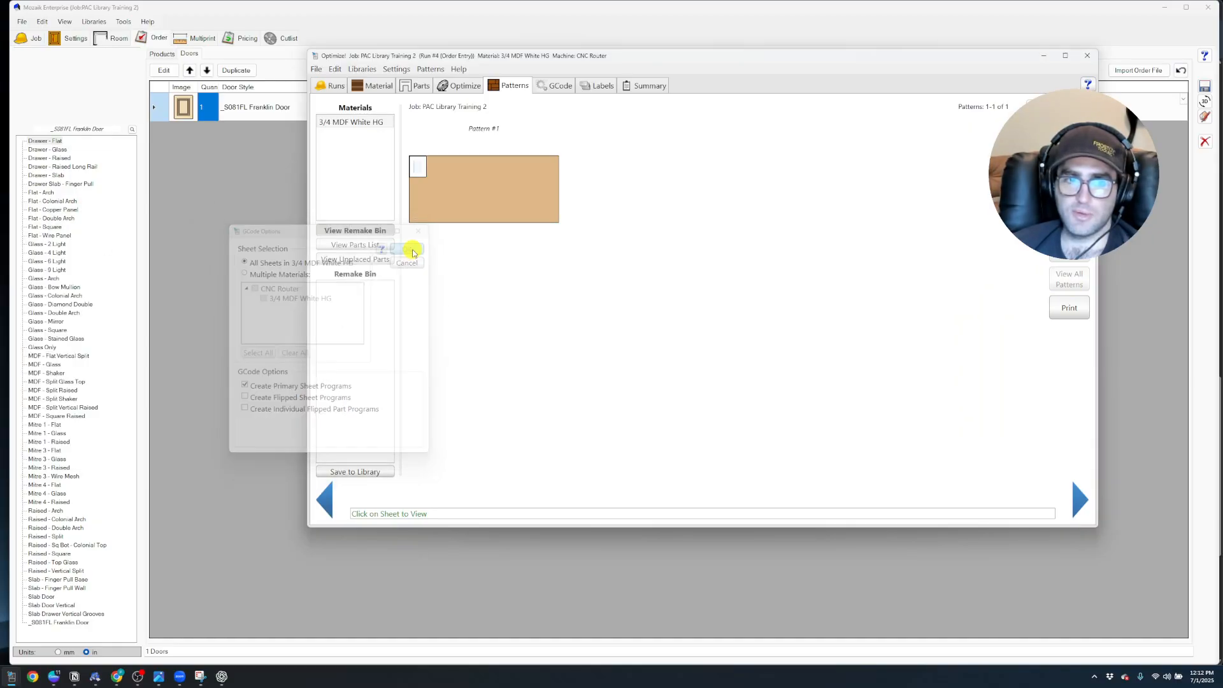
click(6, 350)
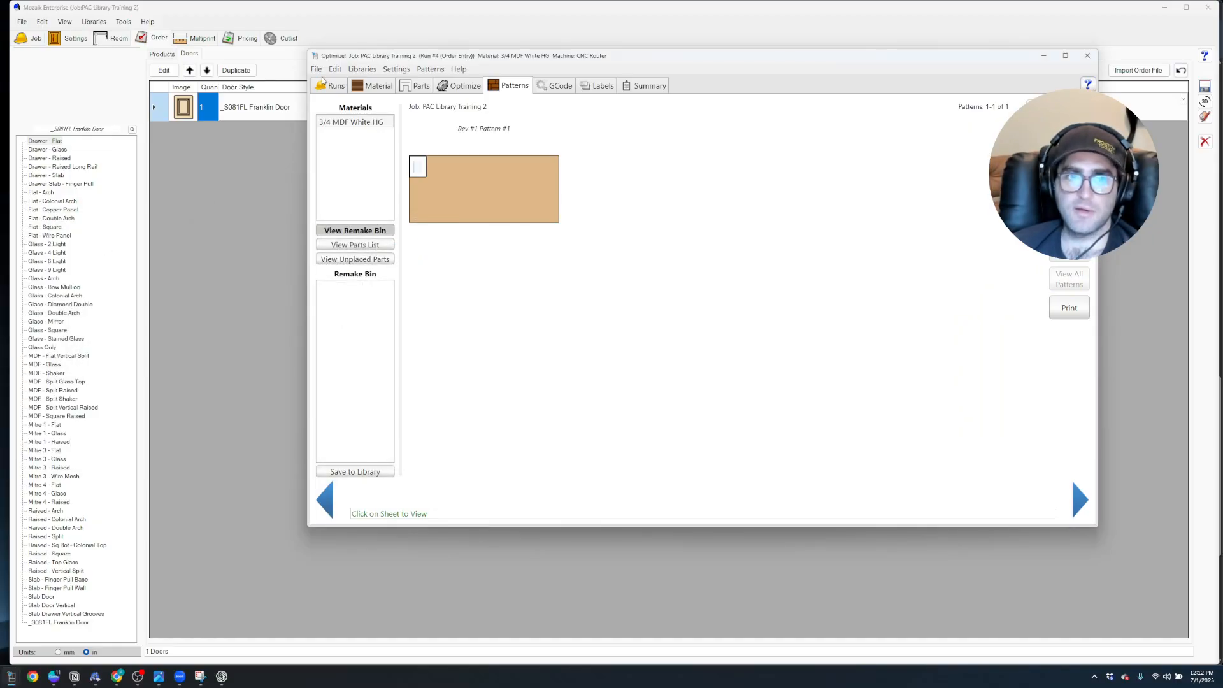
Check the GCode output directory path in the optimizer's general preferences
click(395, 69)
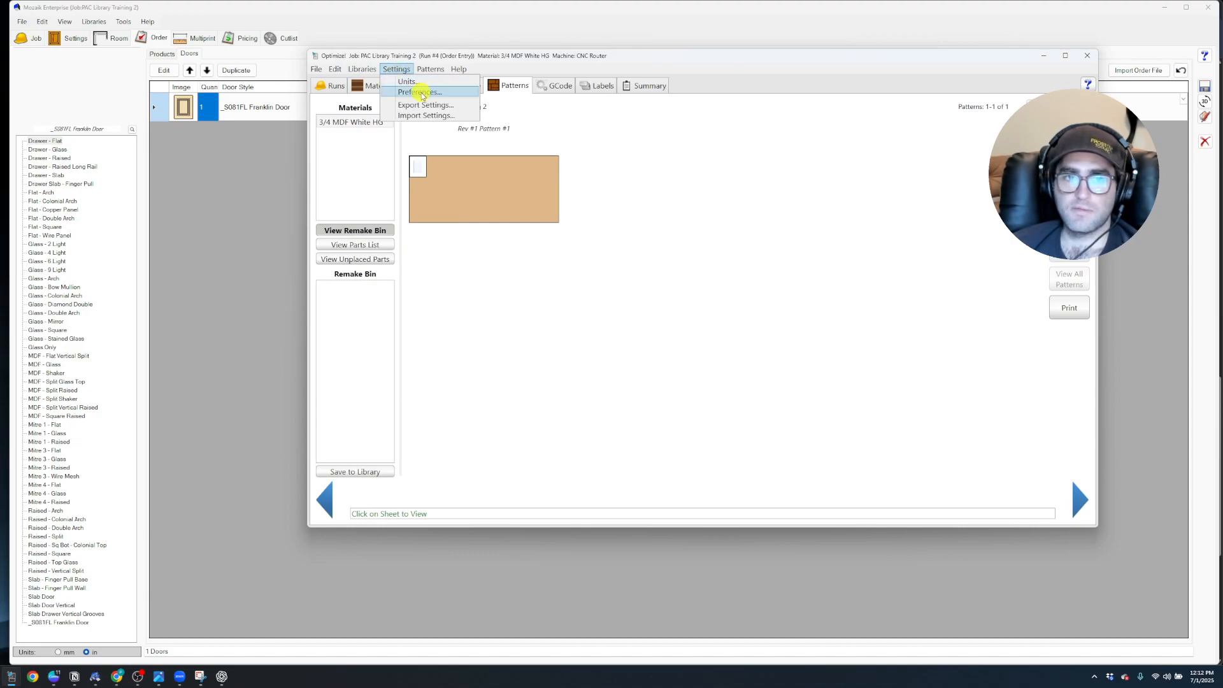
click(419, 84)
drag(1, 252, 403, 224)
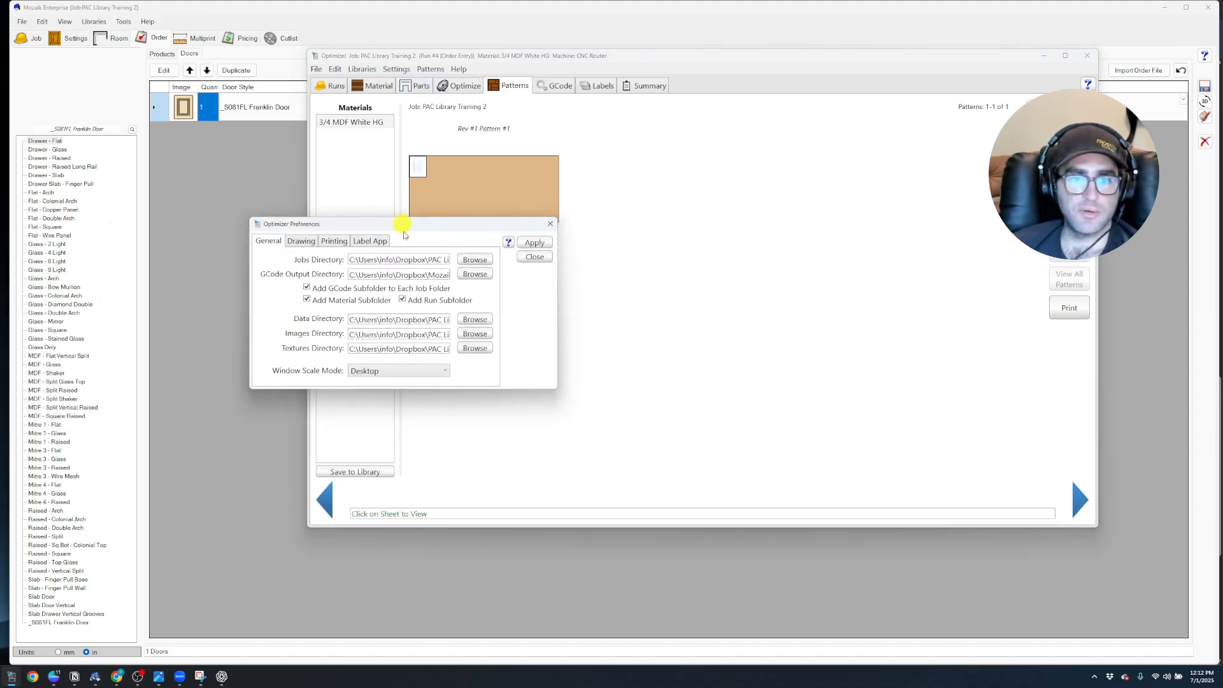
drag(409, 277, 471, 280)
click(405, 275)
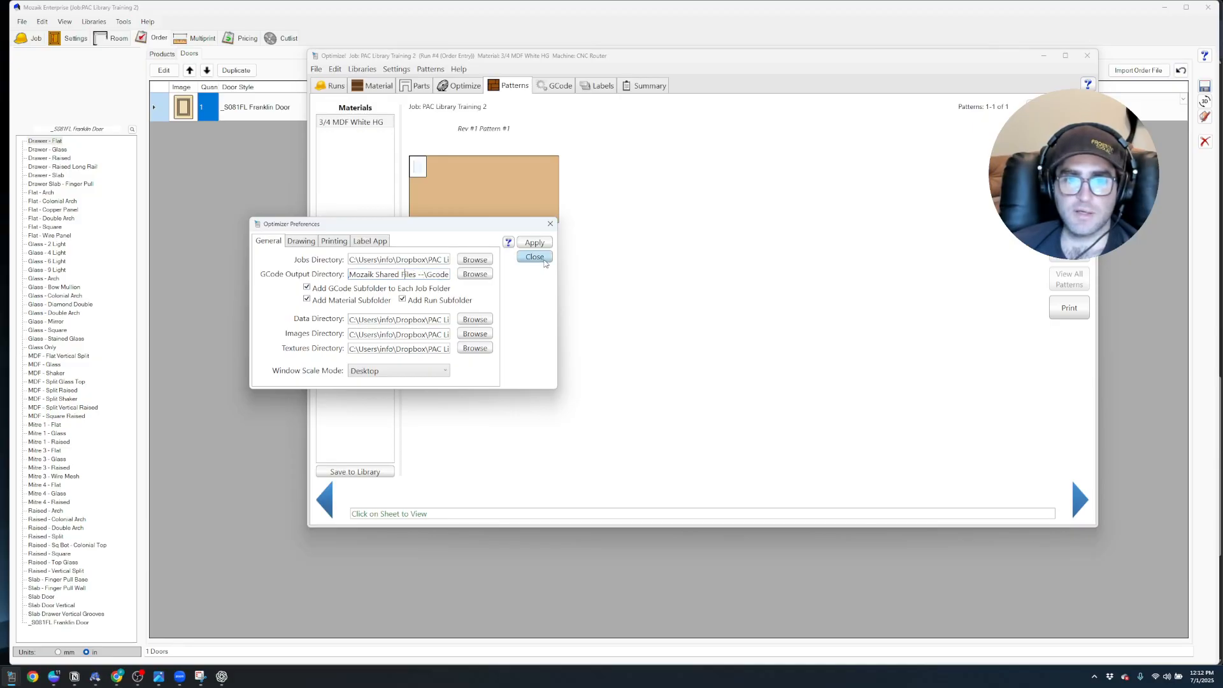
Close the optimizer preferences and switch to a freshly reloaded Frost Labs Cabinet Tool page in Chrome
click(535, 257)
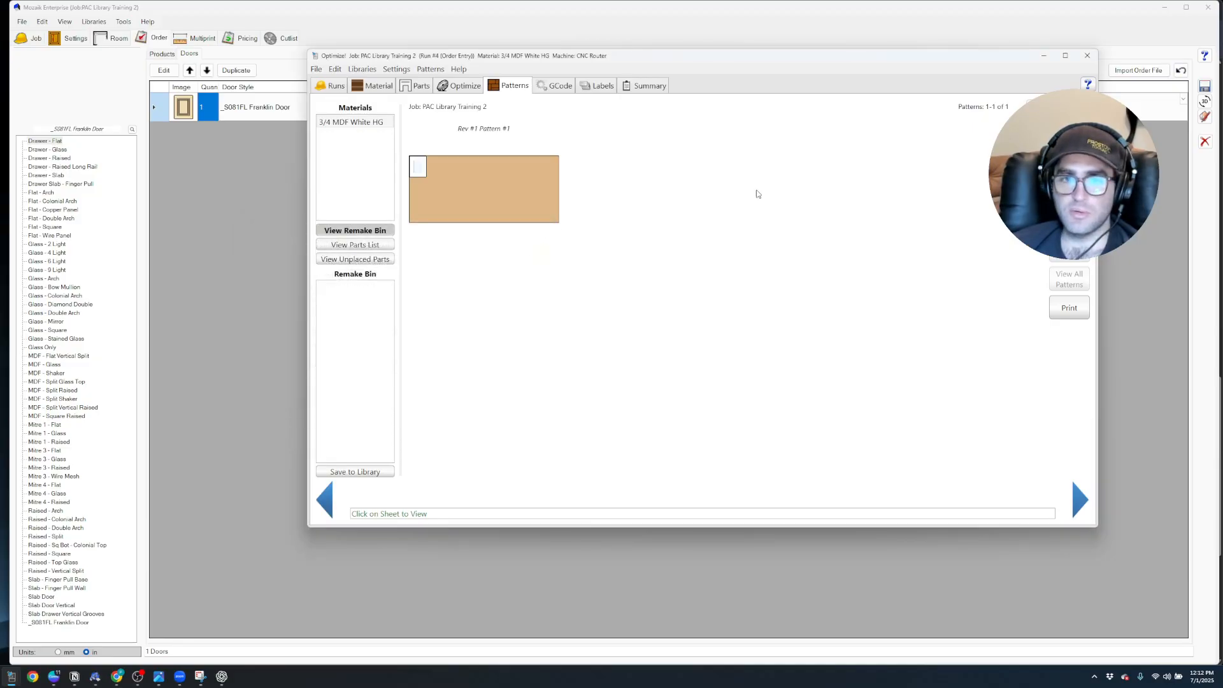
click(997, 28)
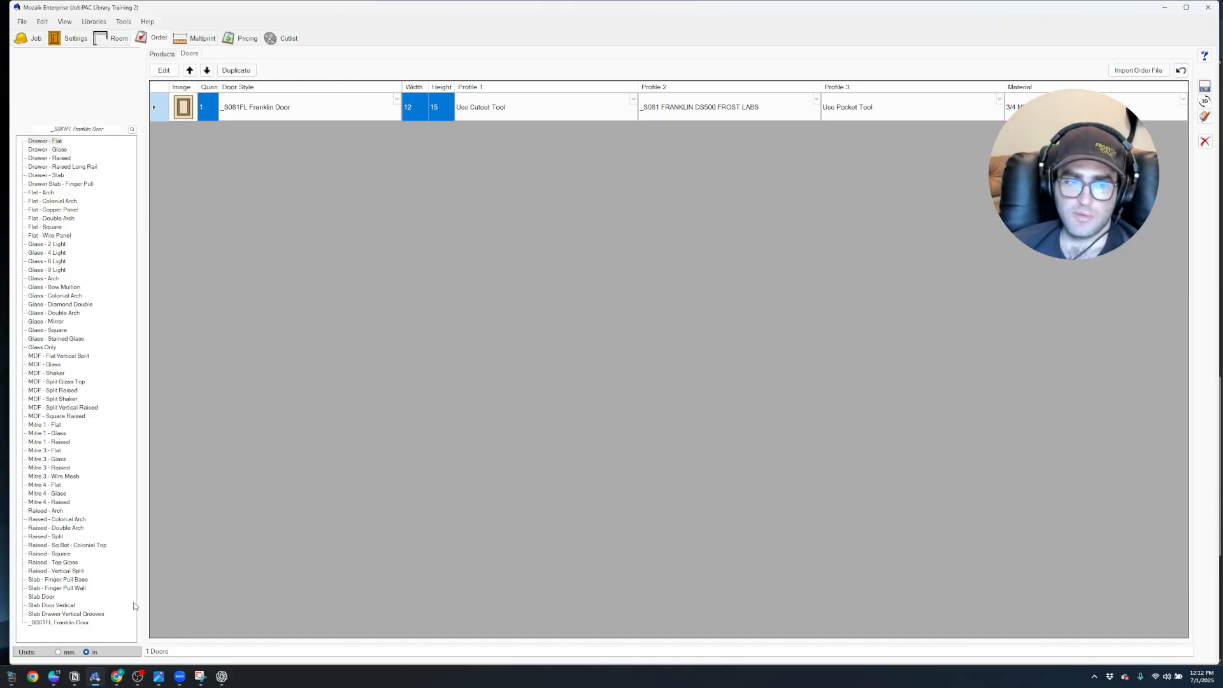
mouse_move(115, 678)
click(231, 641)
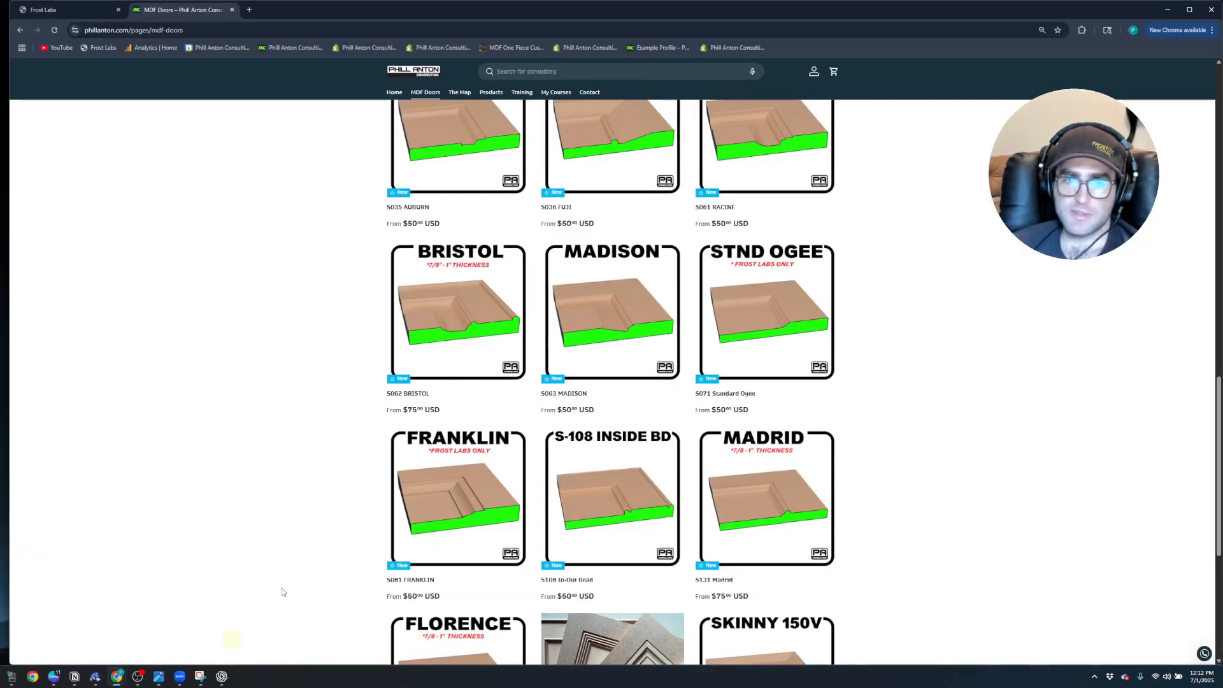
click(95, 9)
scroll(548, 239, up, 5)
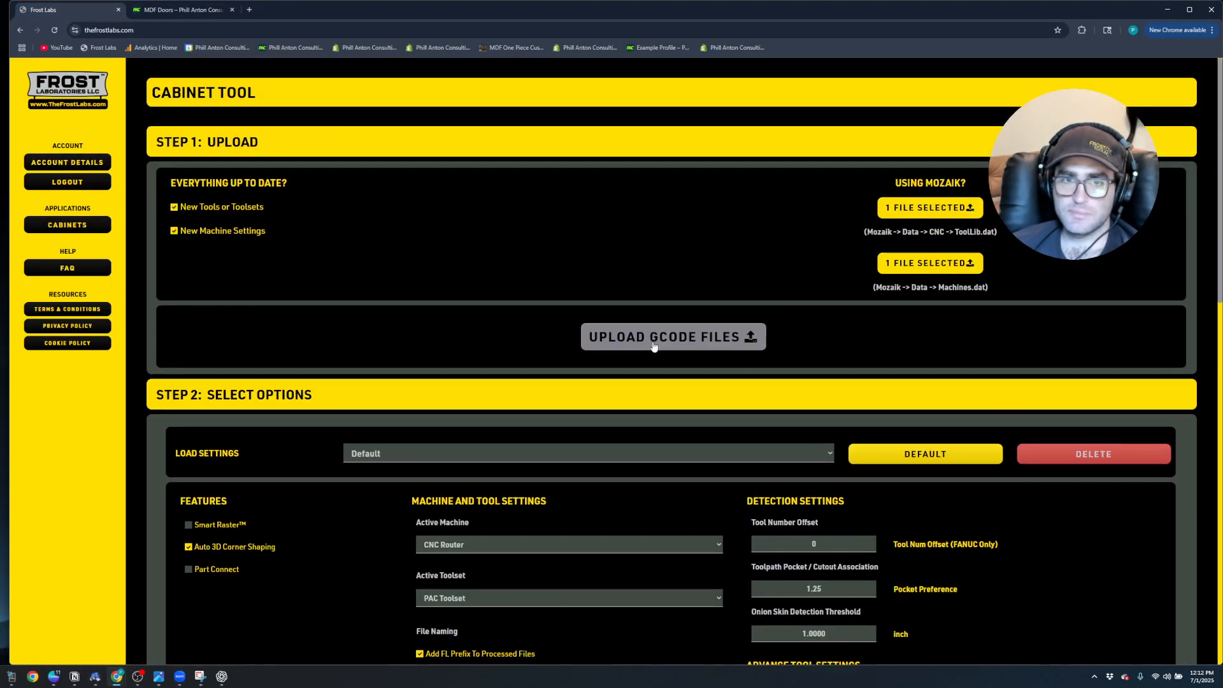
click(53, 29)
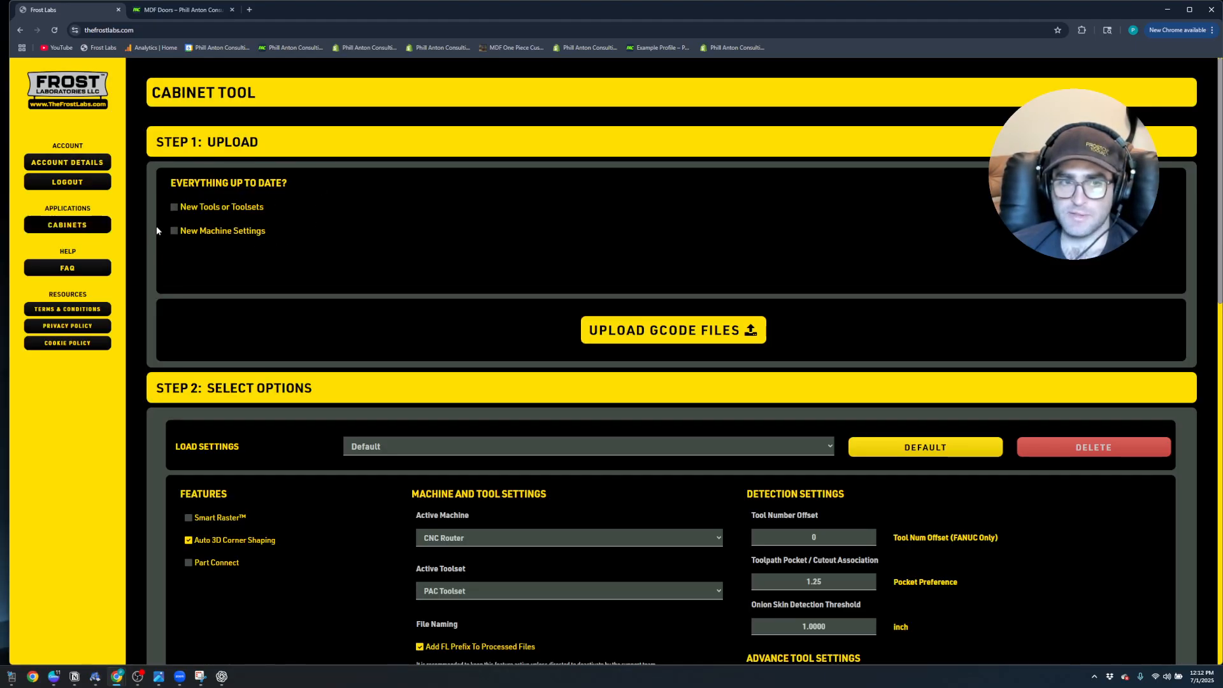
Enable New Tools or Toolsets and upload the ToolLib file from the PAC Library HQ > Data > CNC folder
click(174, 207)
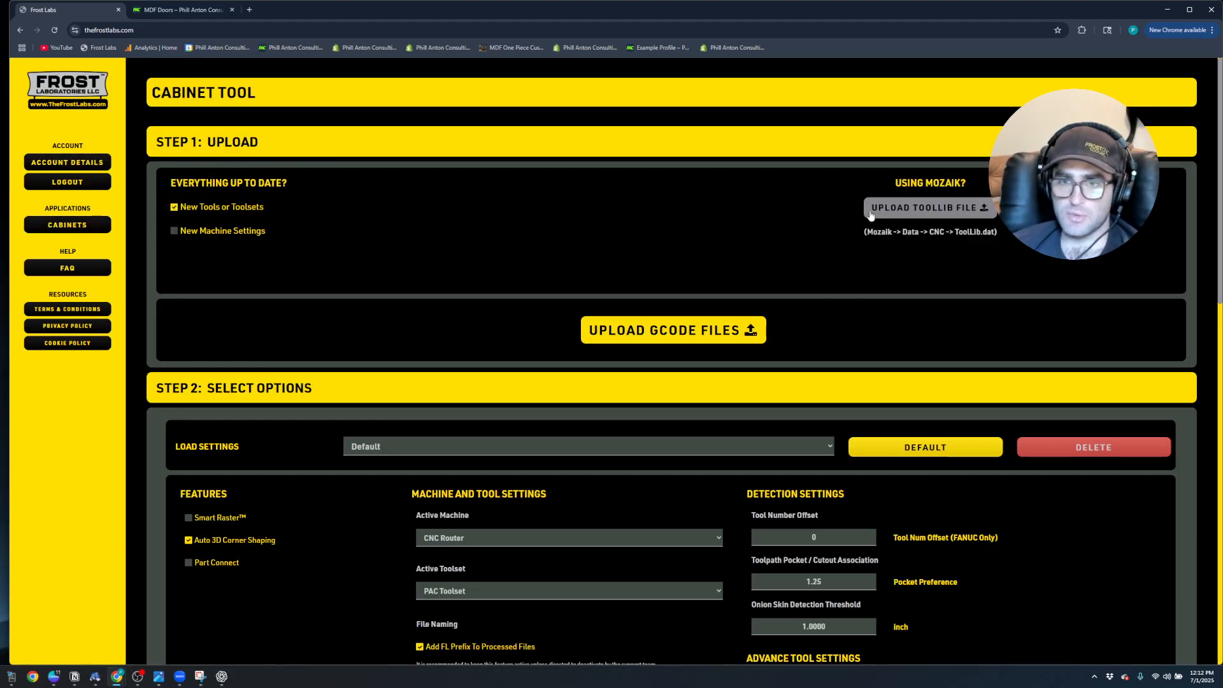
click(923, 208)
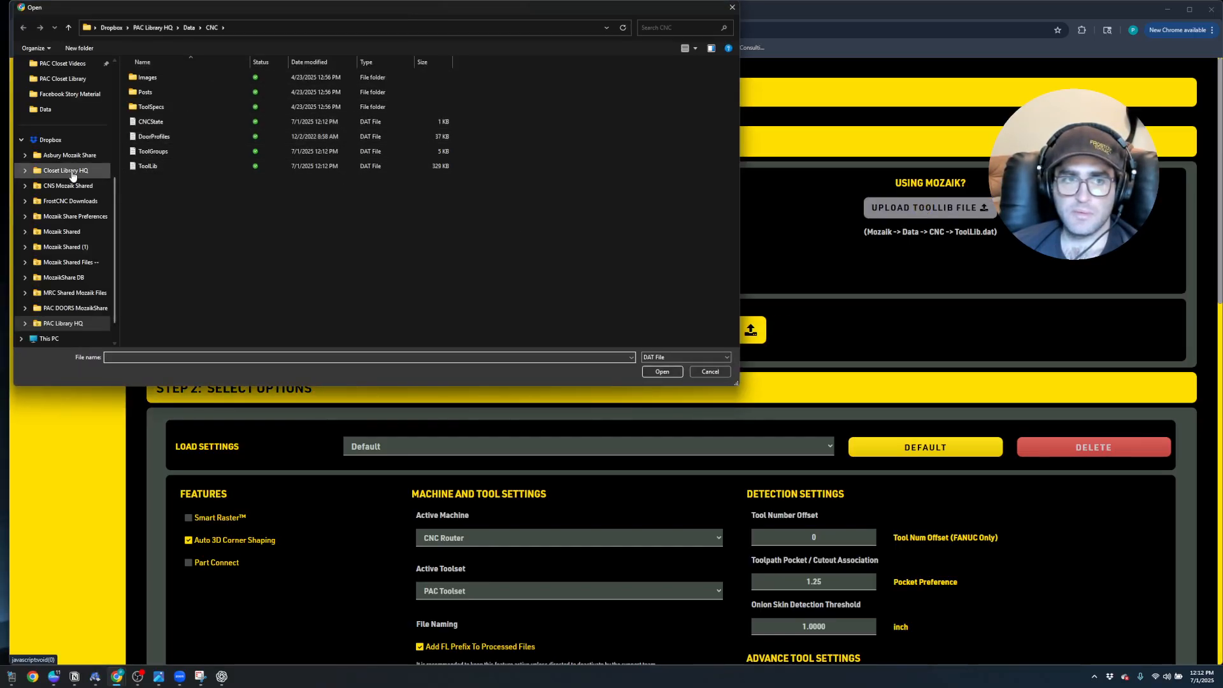
click(75, 323)
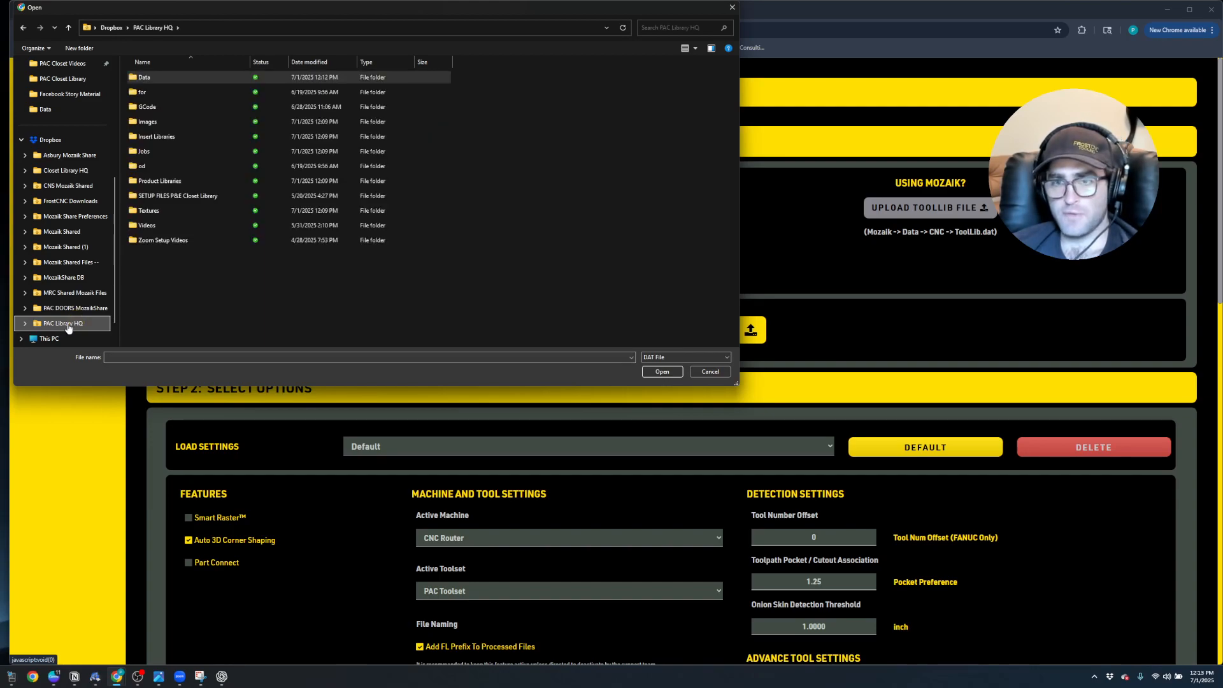
double_click(152, 79)
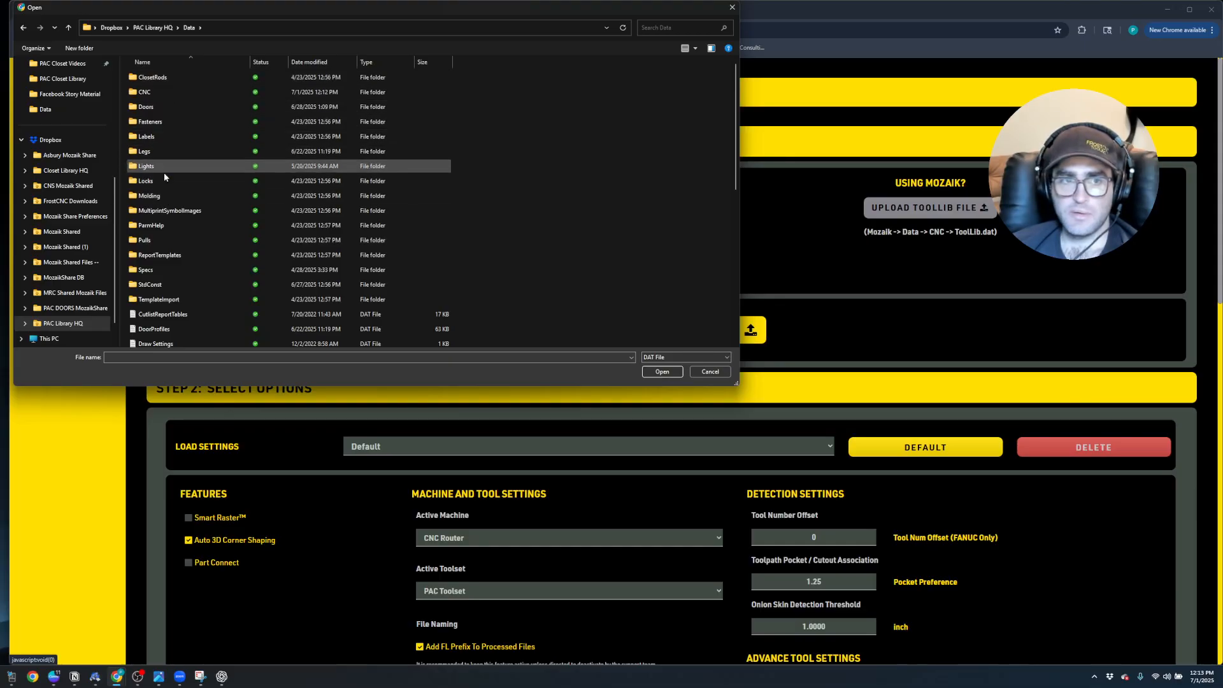
click(167, 95)
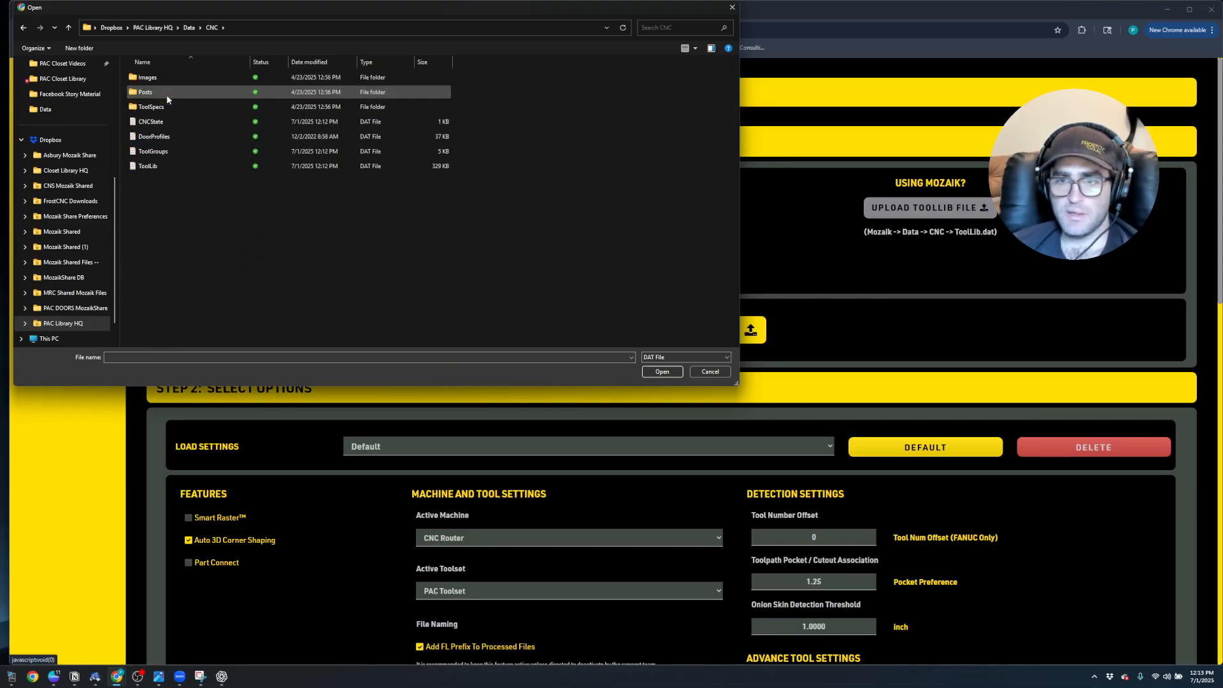
double_click(166, 94)
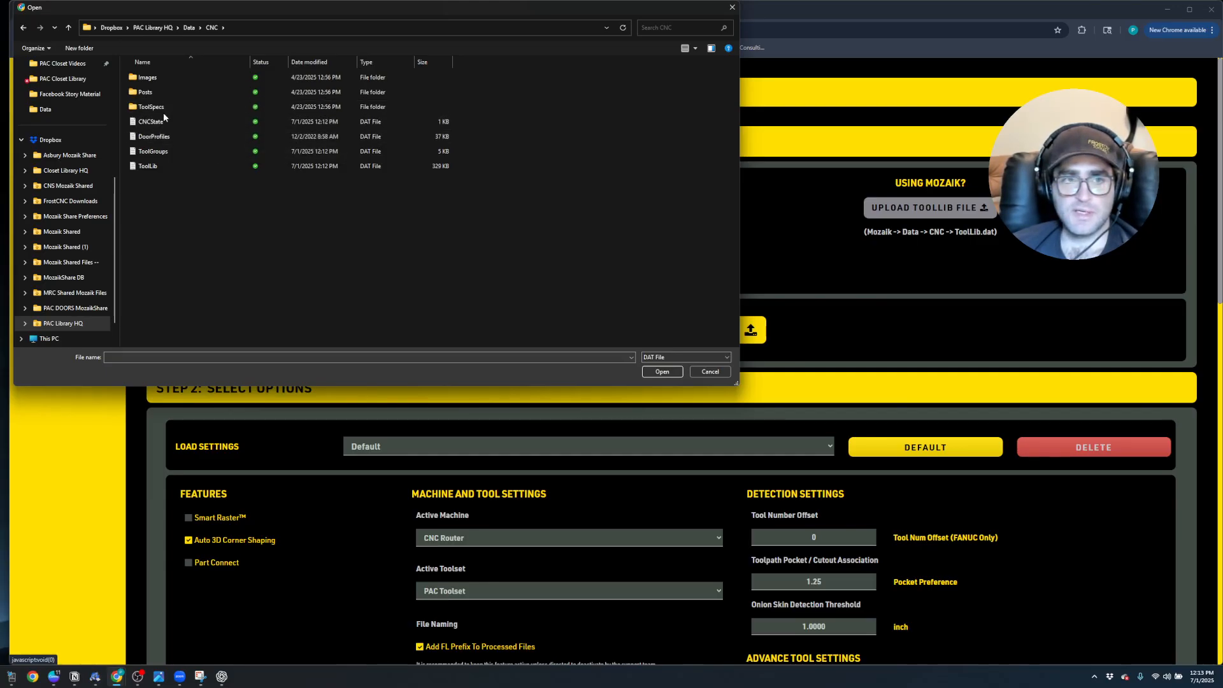
click(156, 165)
click(680, 376)
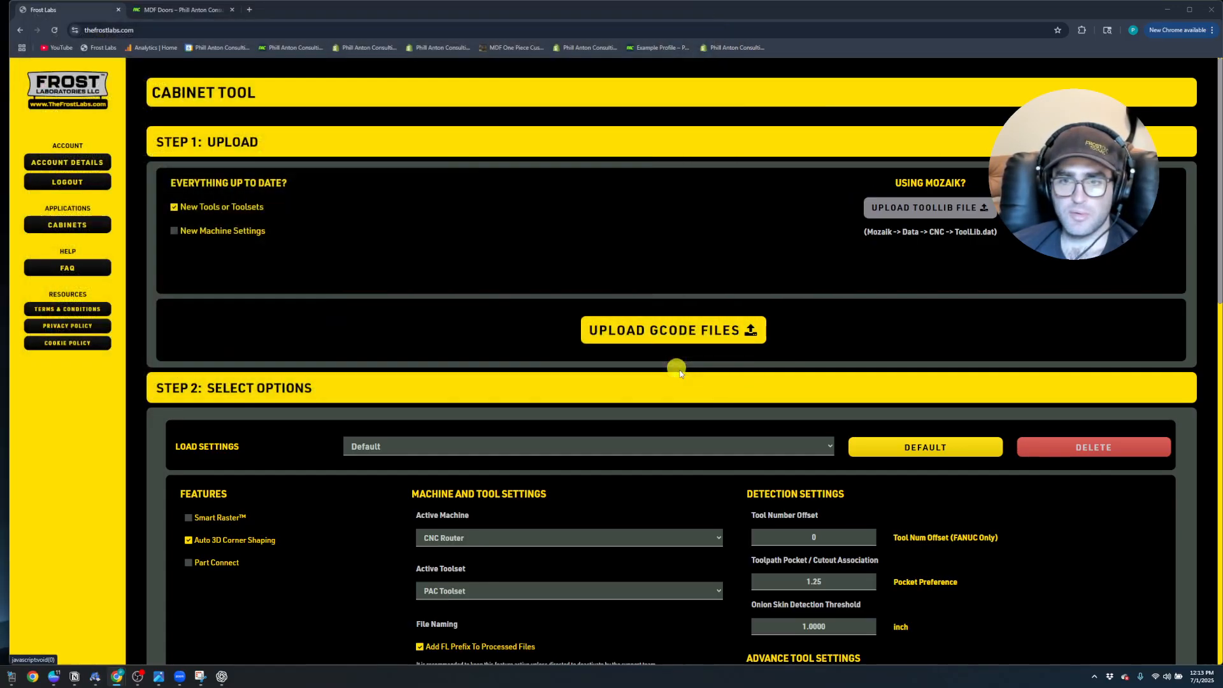
Enable New Machine Settings and upload the Machines file from the PAC Library HQ > Data folder
click(174, 232)
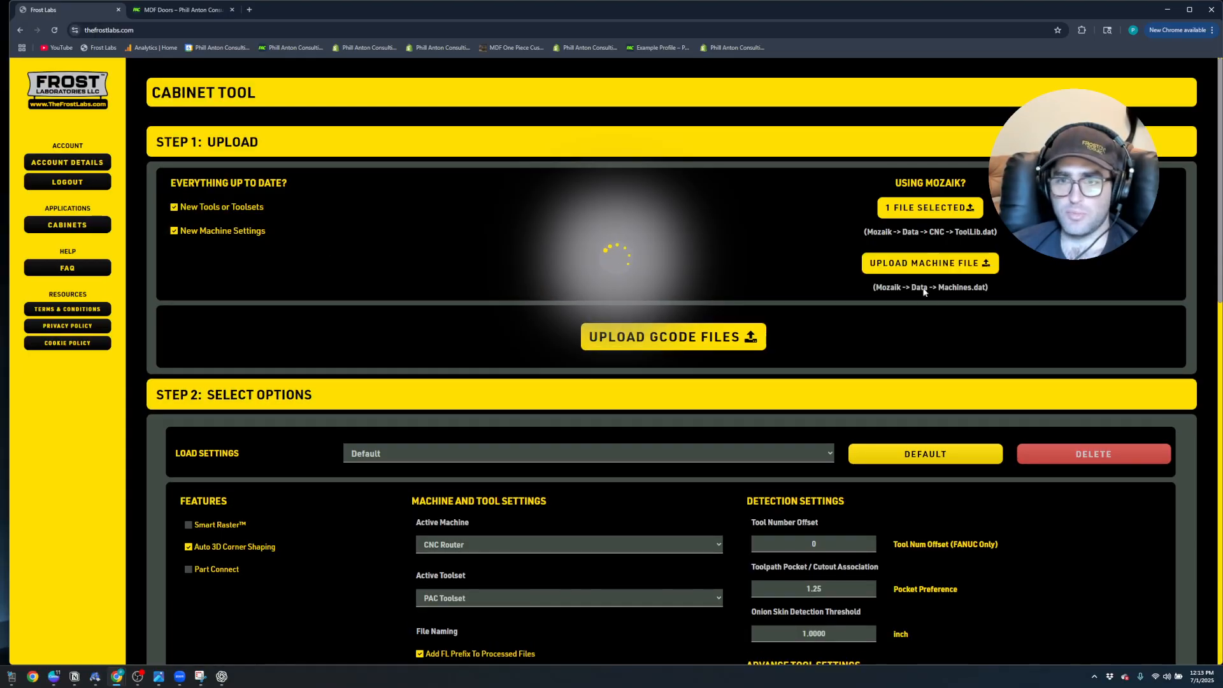
click(927, 263)
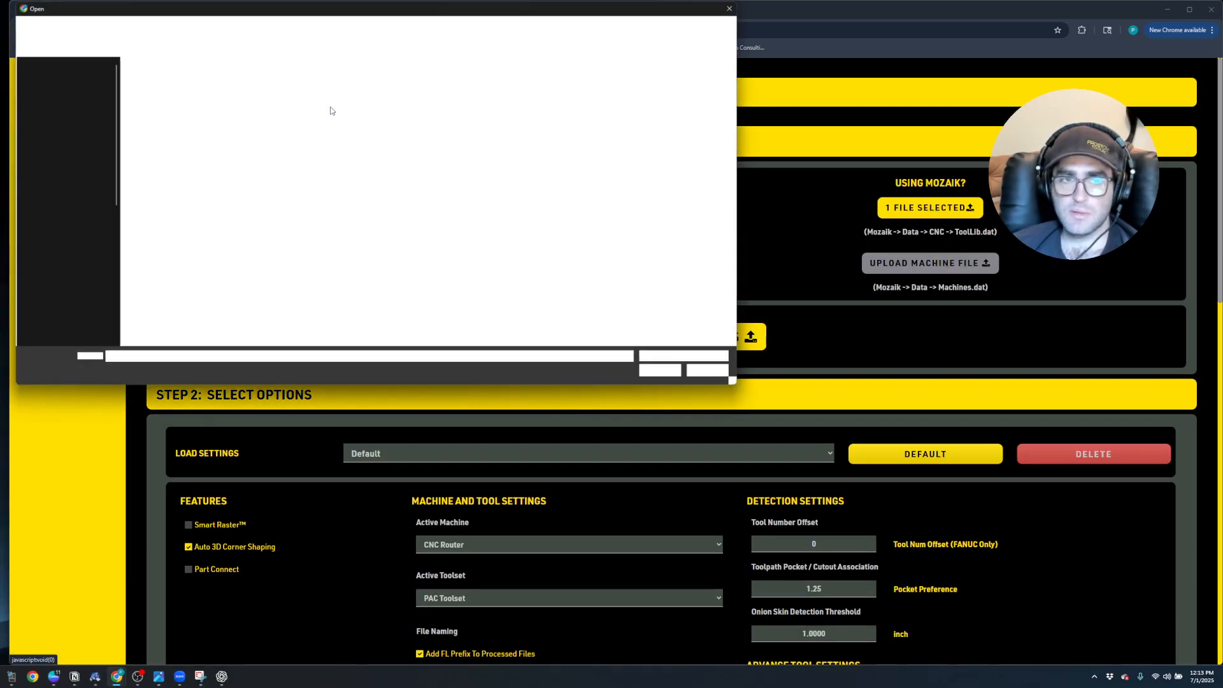
drag(240, 12, 372, 85)
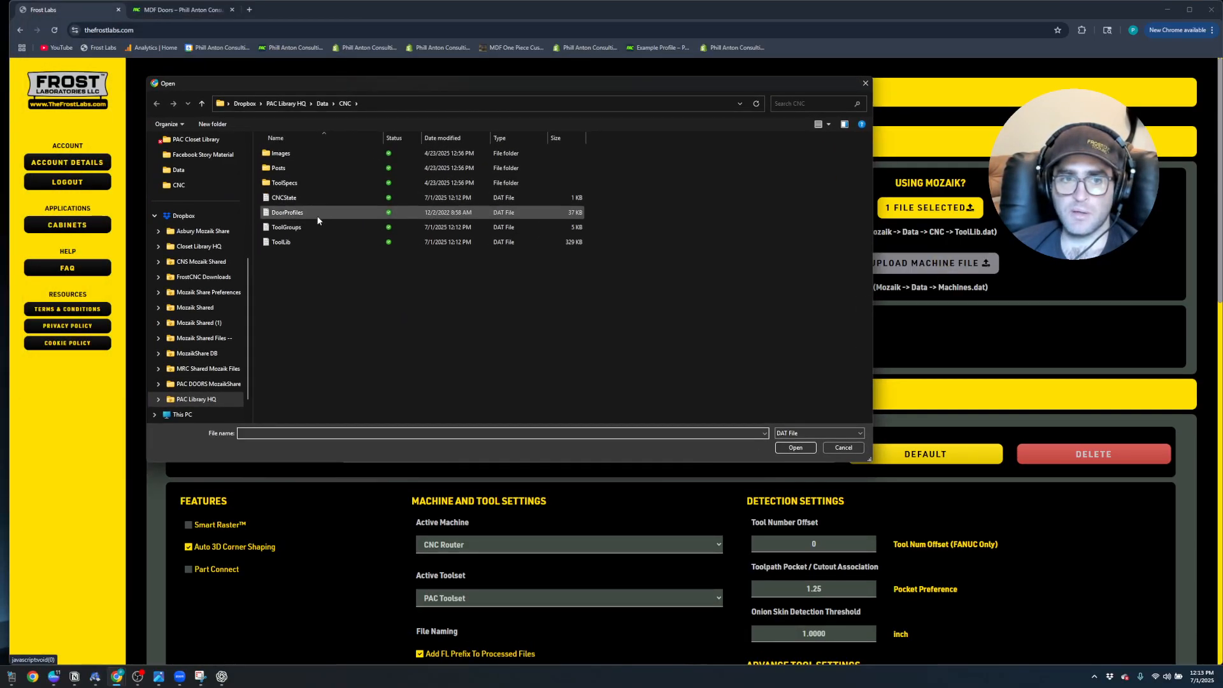
click(322, 103)
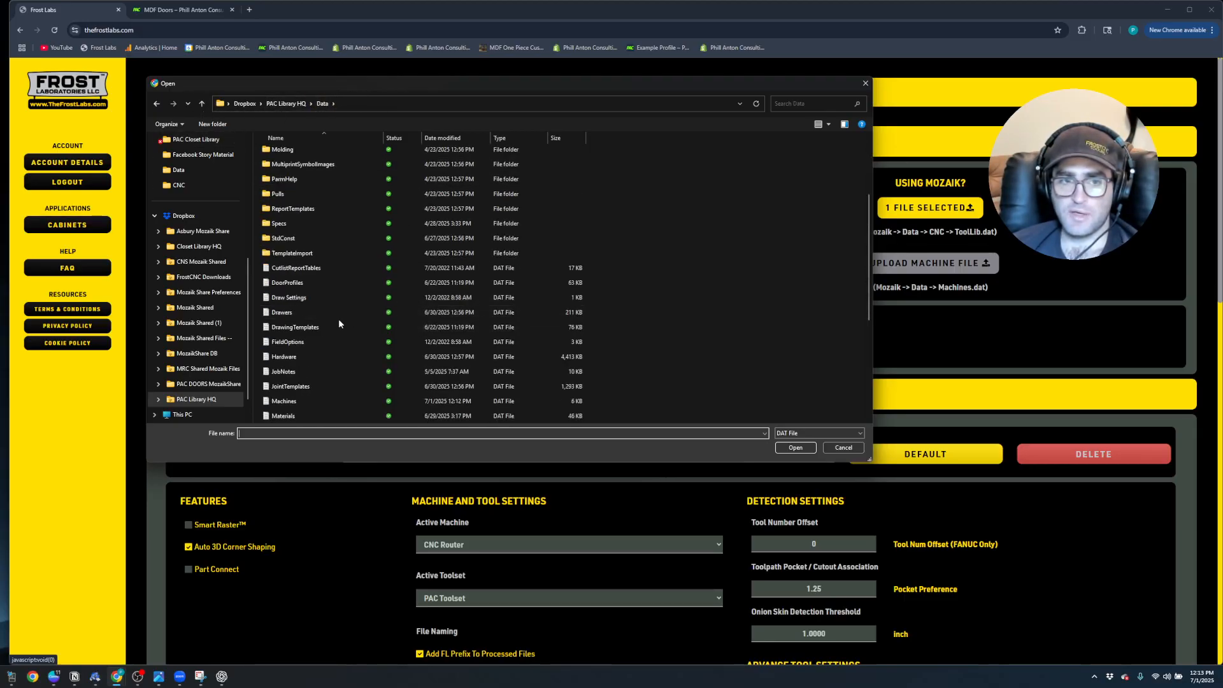
scroll(306, 343, down, 3)
click(284, 357)
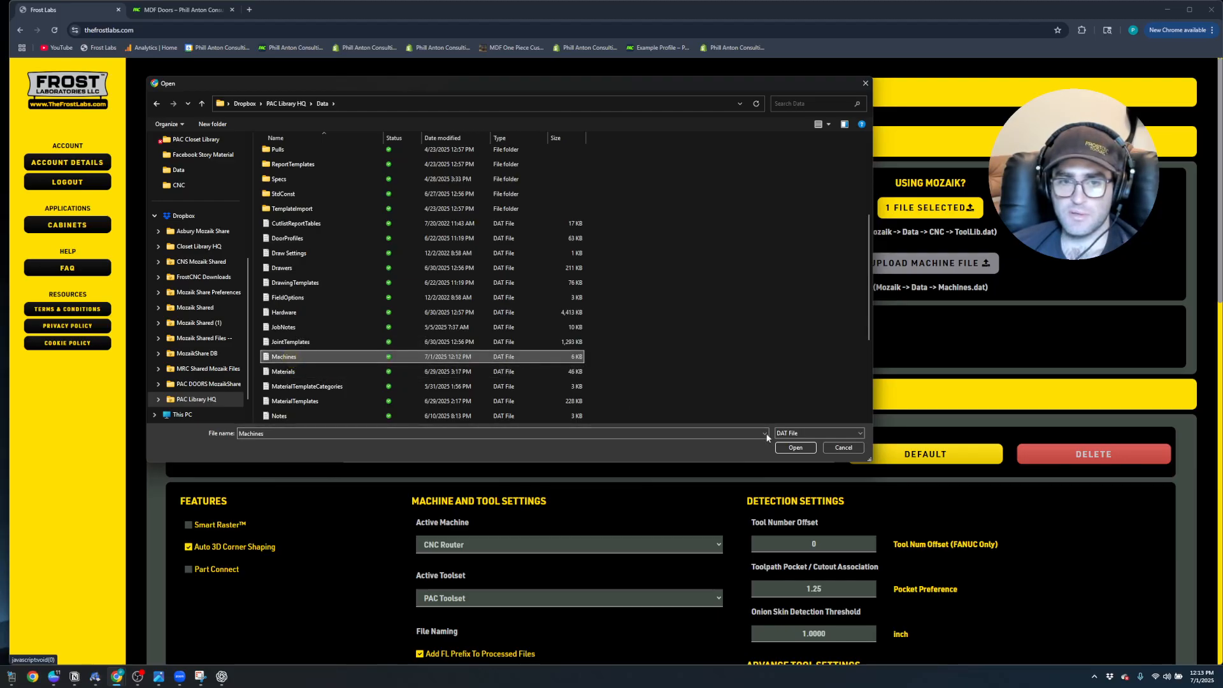
click(795, 447)
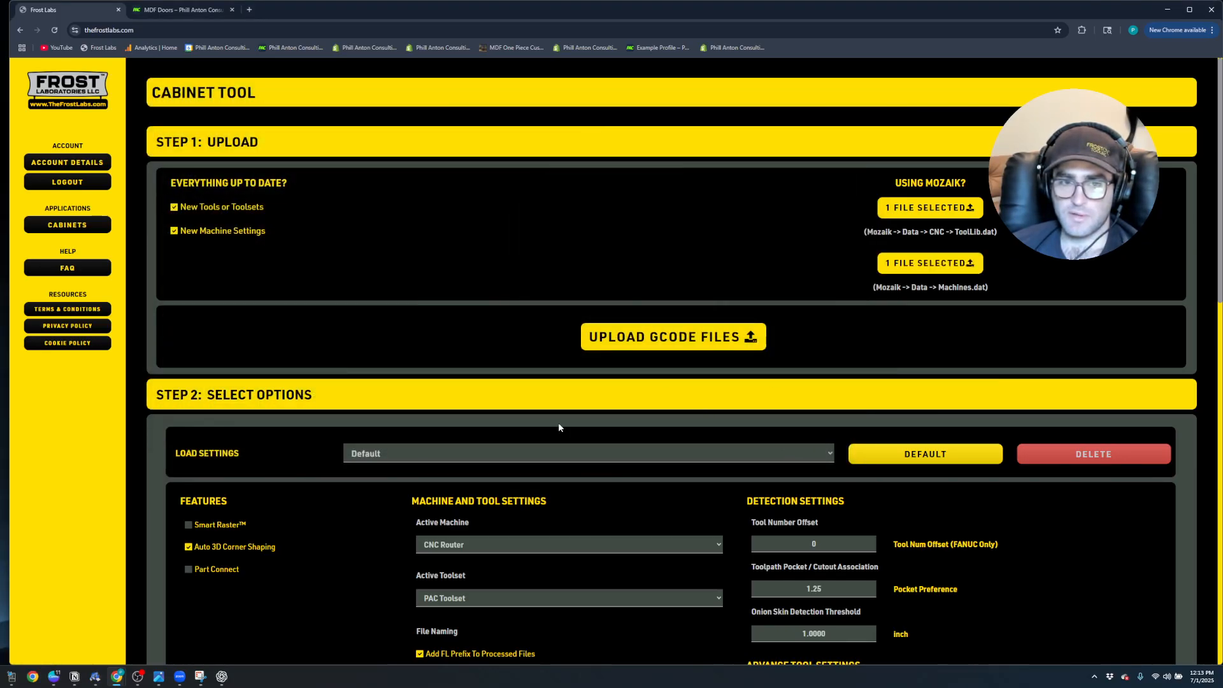
Choose CNC Router as the active machine and PAC Toolset as the active toolset
scroll(553, 436, down, 3)
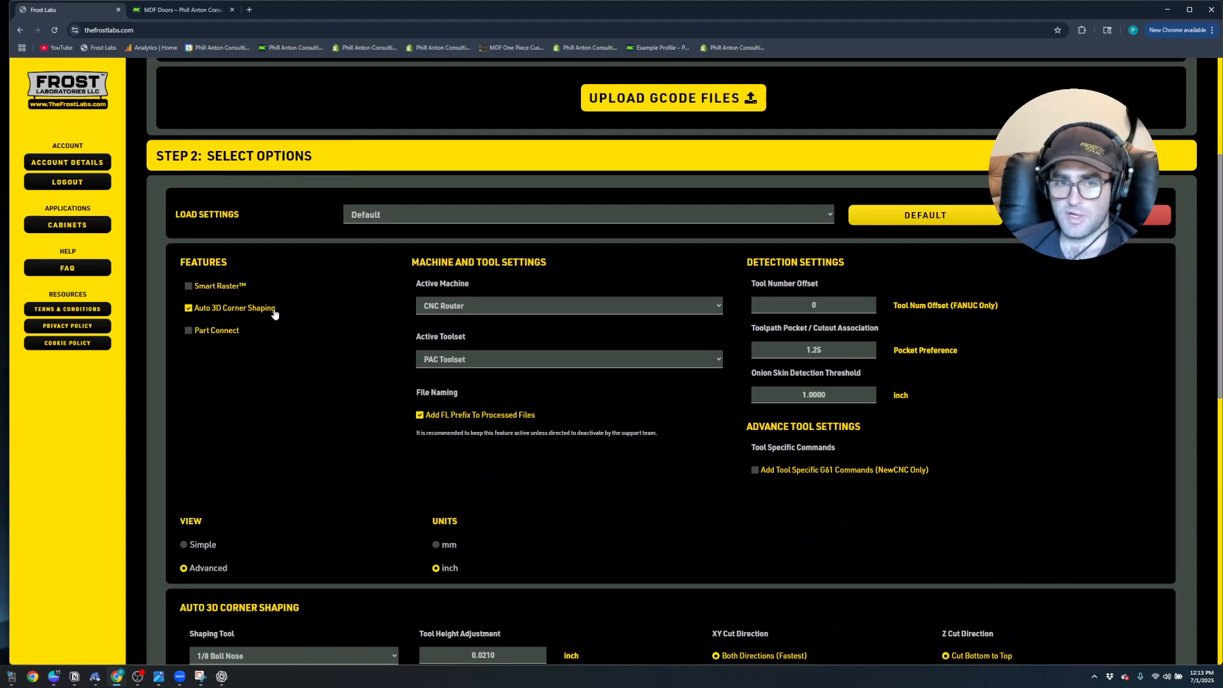
scroll(368, 325, down, 2)
click(480, 205)
click(475, 226)
click(470, 264)
click(470, 264)
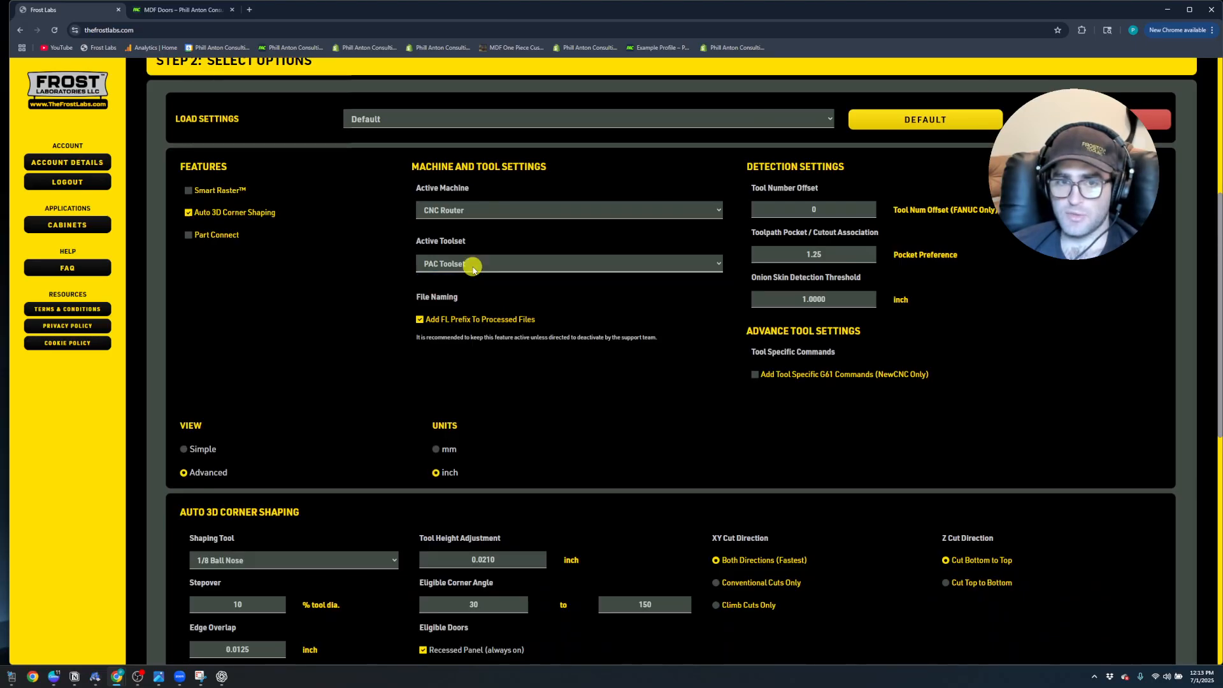
Choose 1/8 Ball Nose as the shaping tool for Auto 3D Corner Shaping
scroll(382, 355, down, 3)
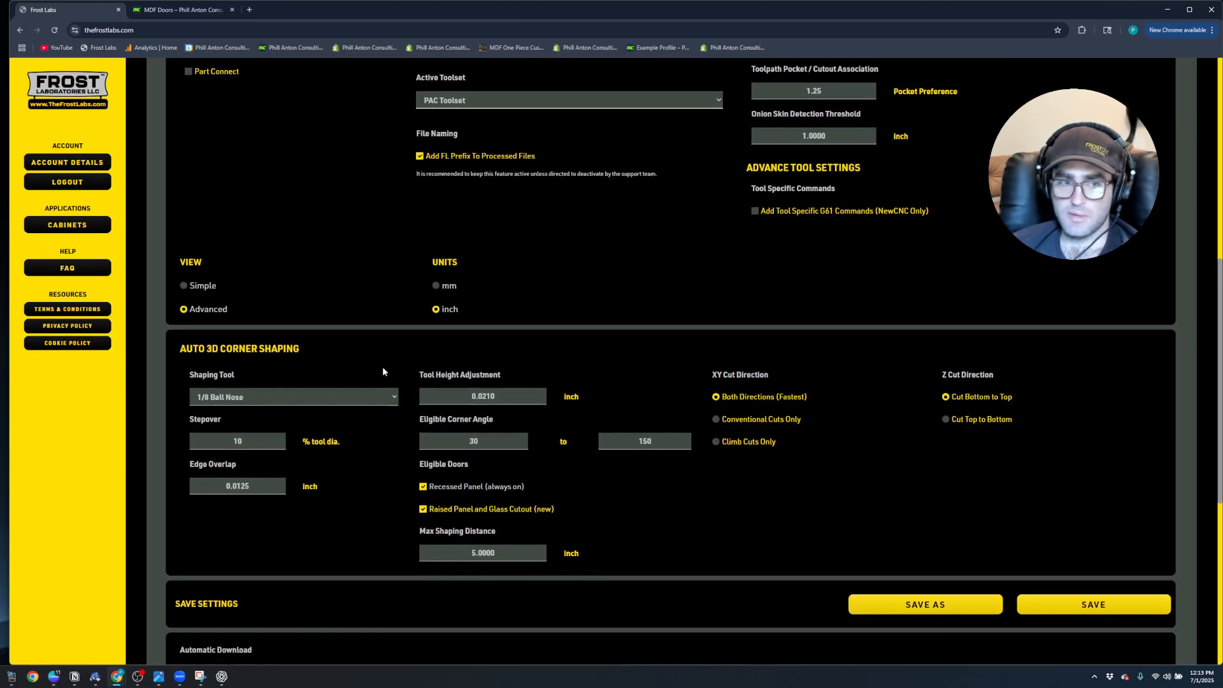
click(384, 372)
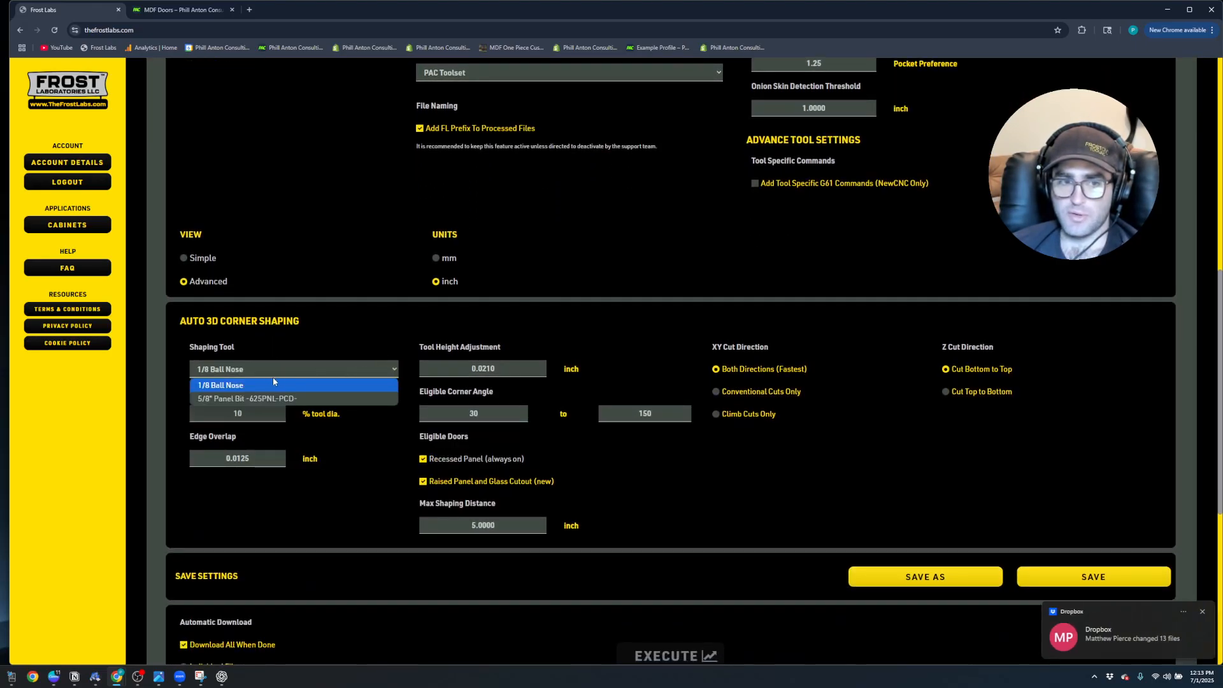
click(259, 385)
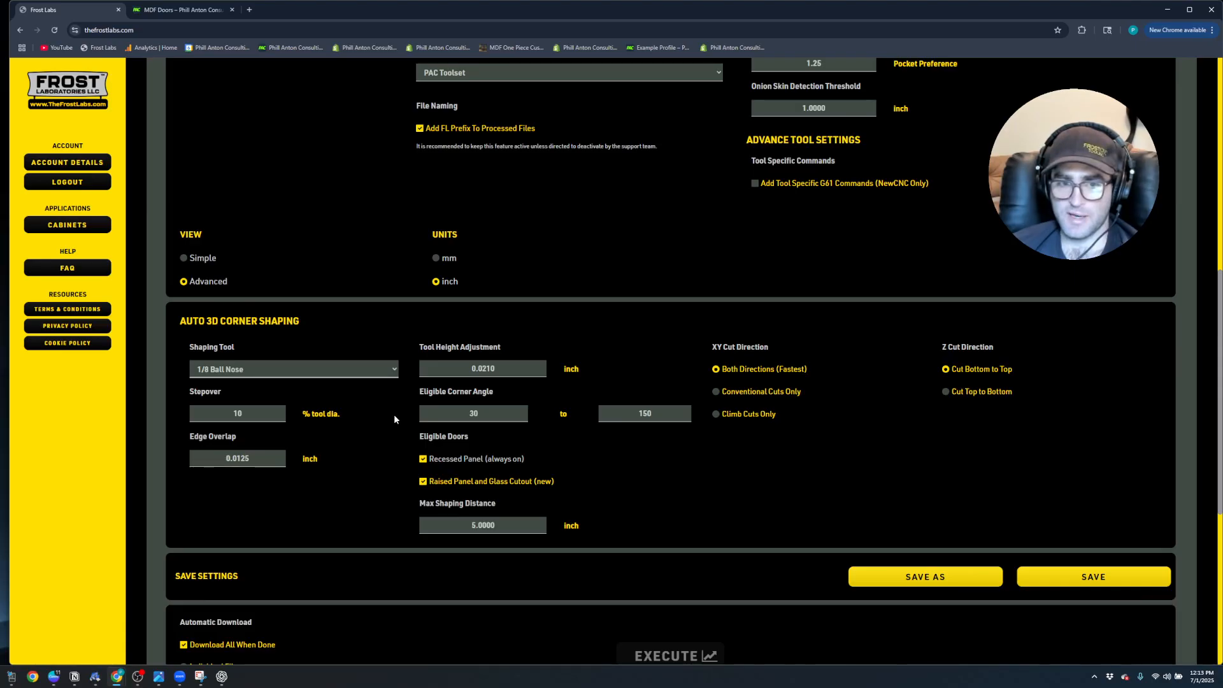
Compare the Simple view of the processing options with the Advanced view
scroll(386, 412, up, 1)
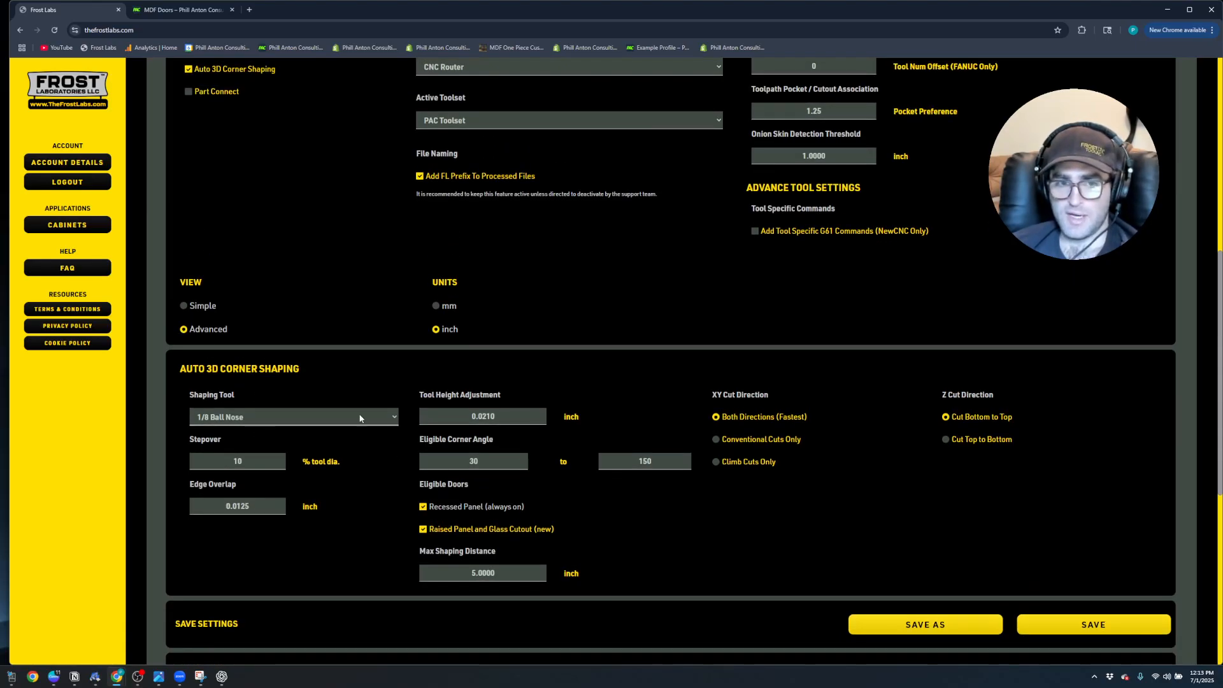
scroll(296, 405, down, 1)
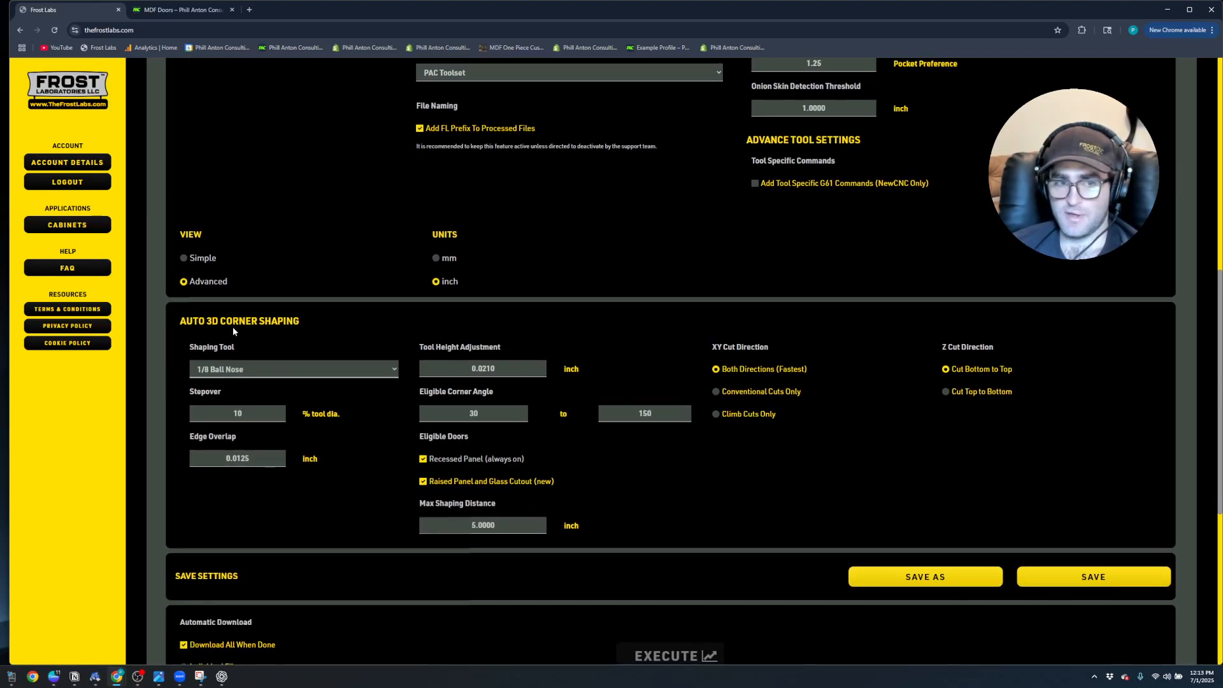
click(184, 258)
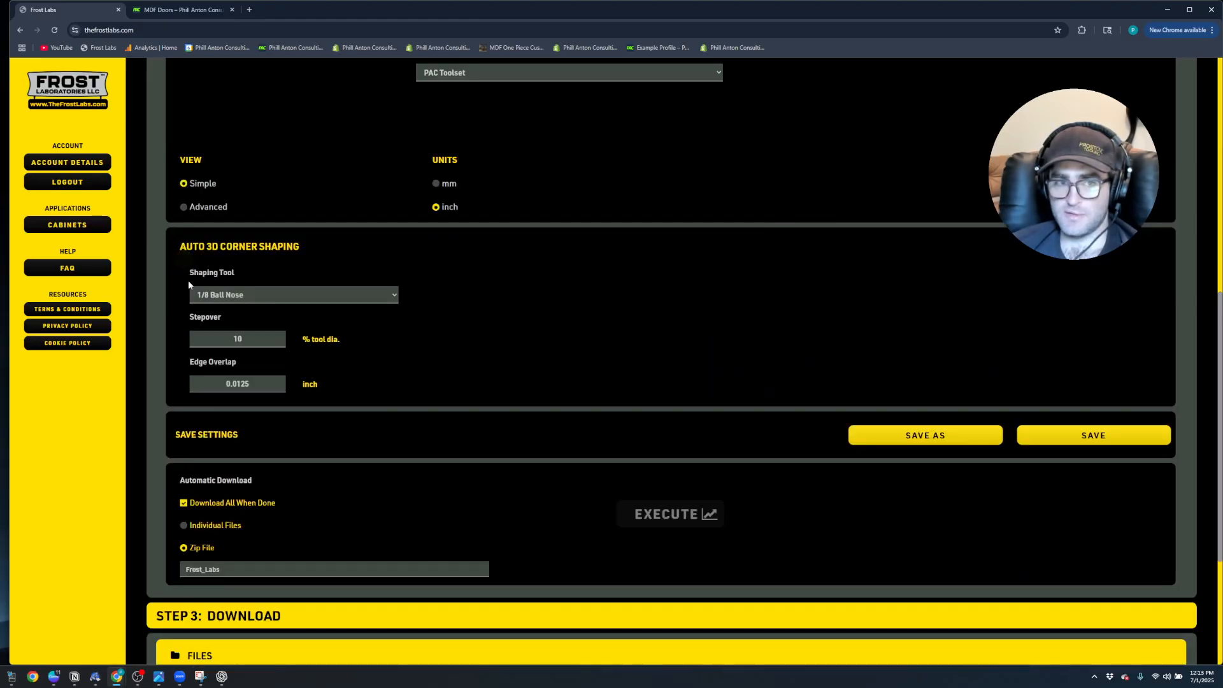
scroll(221, 283, up, 2)
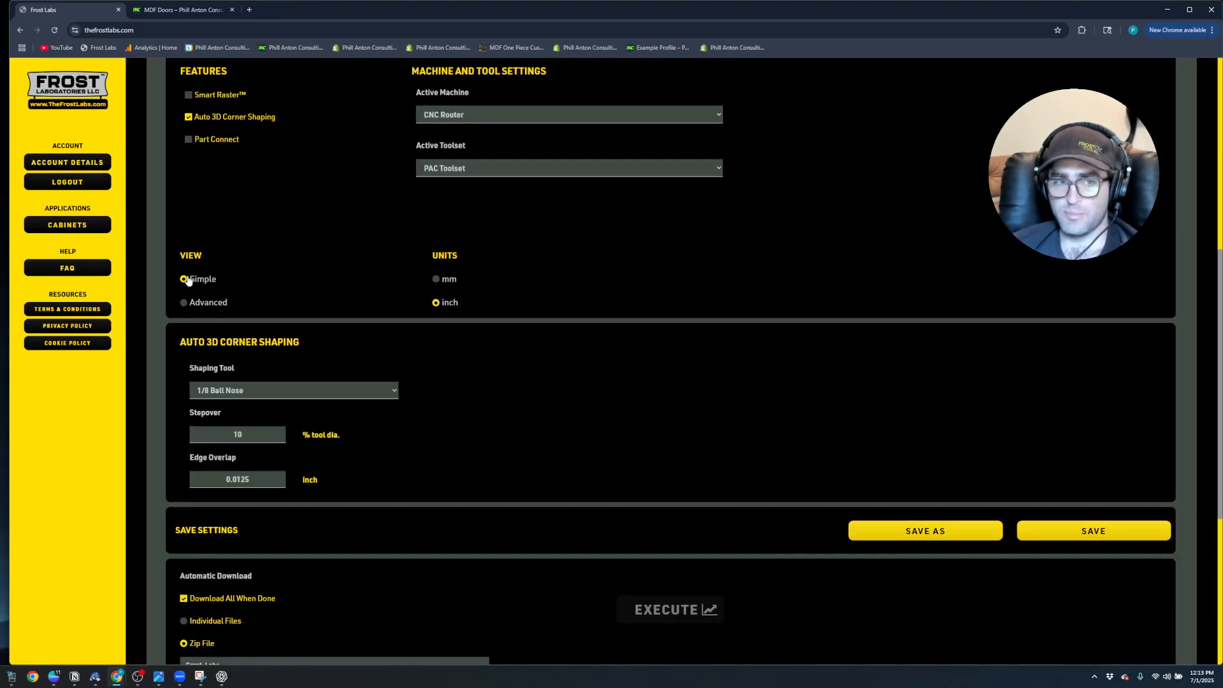
click(183, 303)
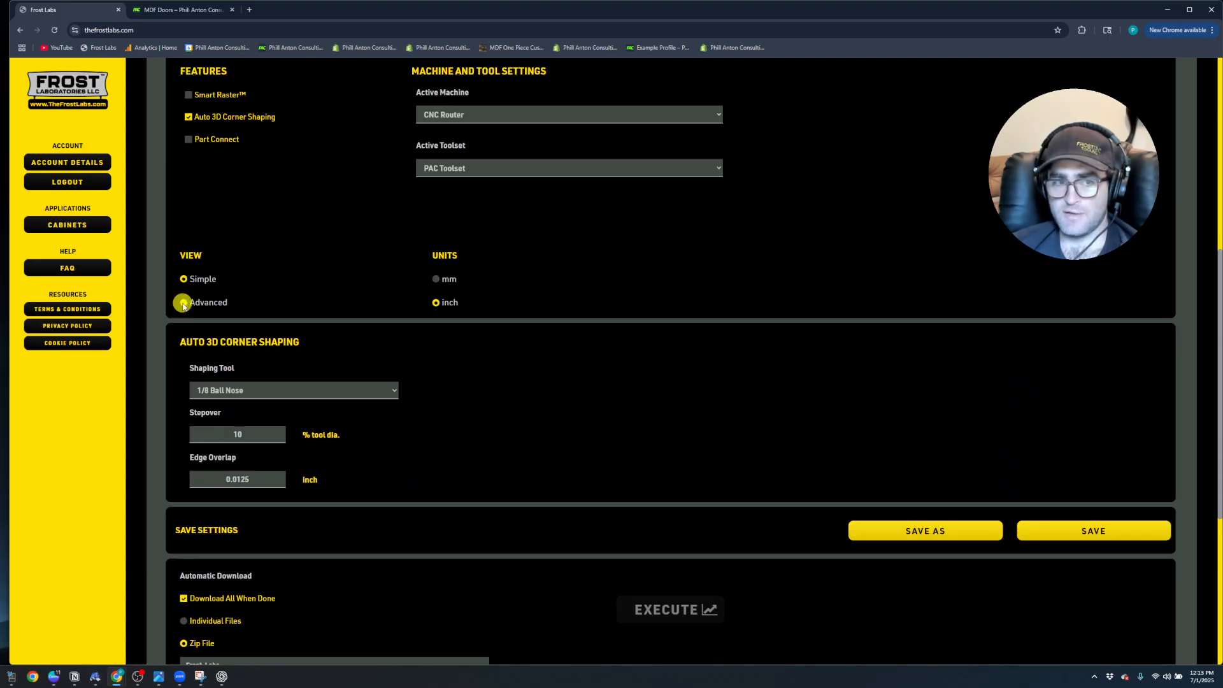
Set the Auto 3D Corner Shaping tool height adjustment to 0.02 inch
scroll(374, 376, down, 4)
click(501, 321)
drag(486, 320, 506, 349)
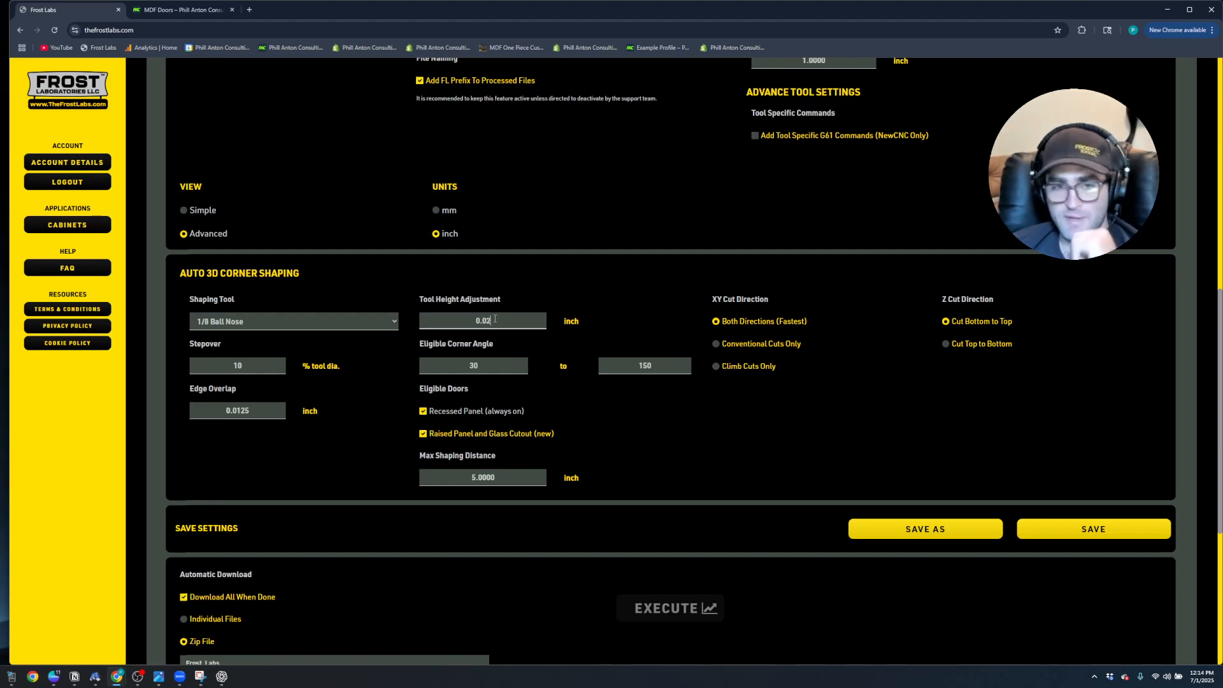
mouse_move(494, 319)
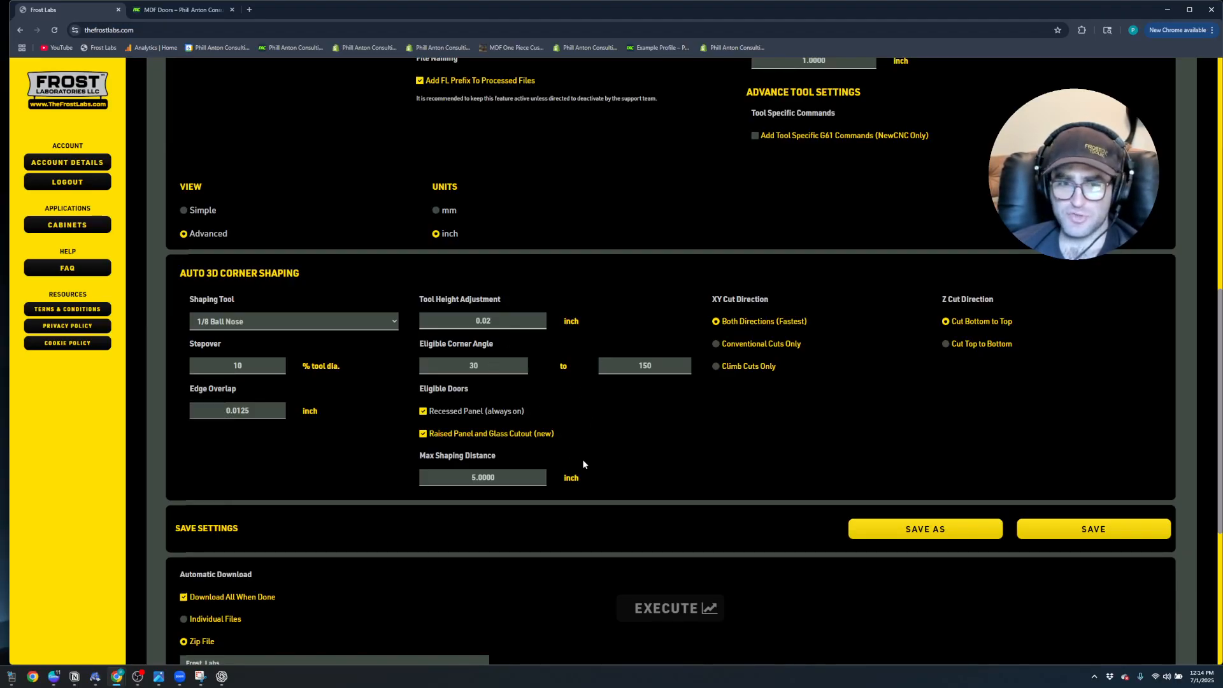
Review the Auto 3D Corner Shaping settings and browse to the Gcode folder in Mozaik Shared Files for the GCode upload
scroll(583, 459, down, 1)
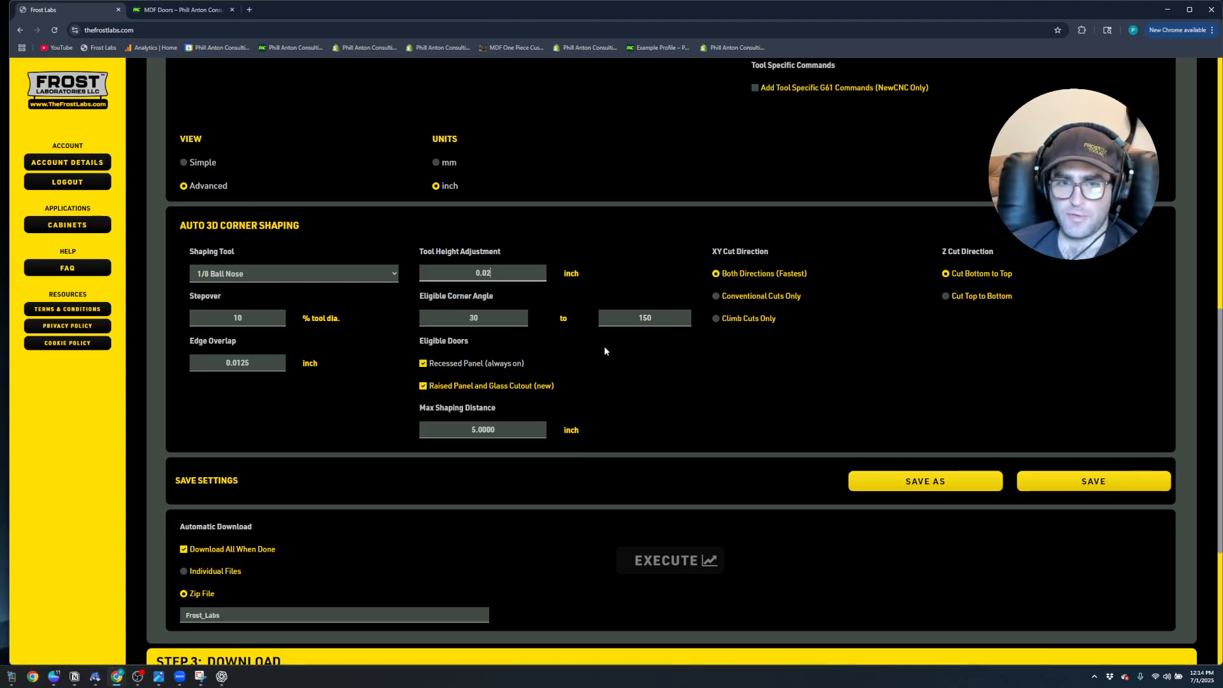
scroll(594, 377, down, 1)
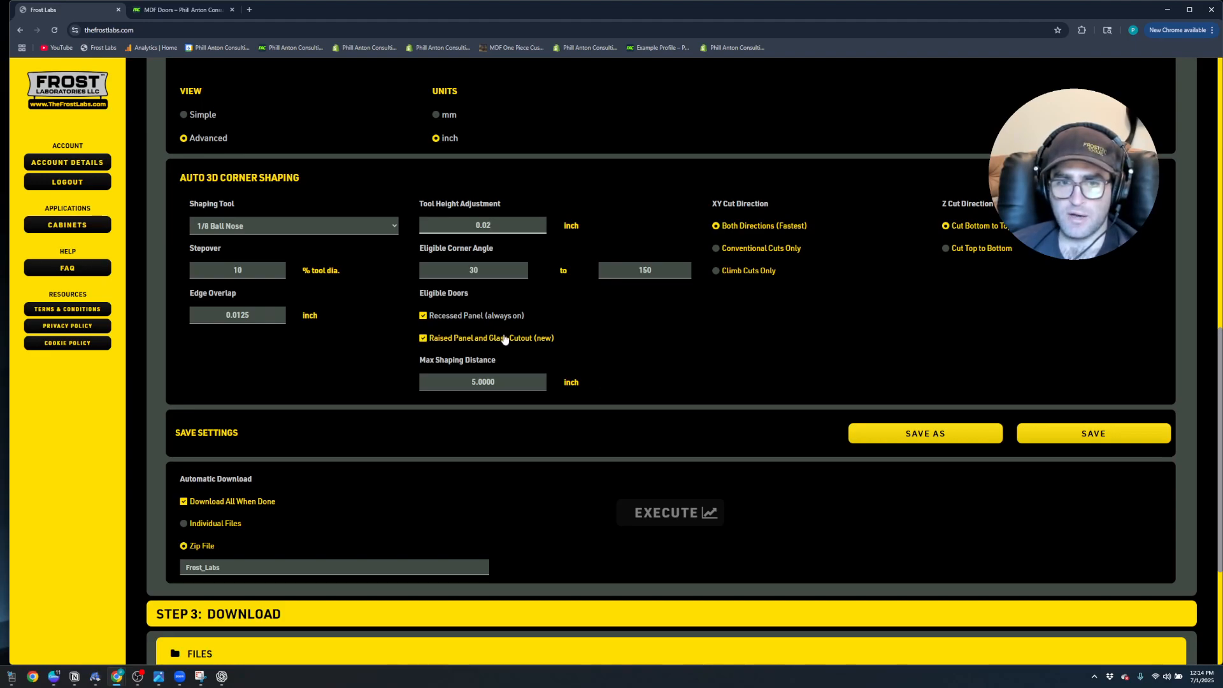
scroll(523, 407, down, 2)
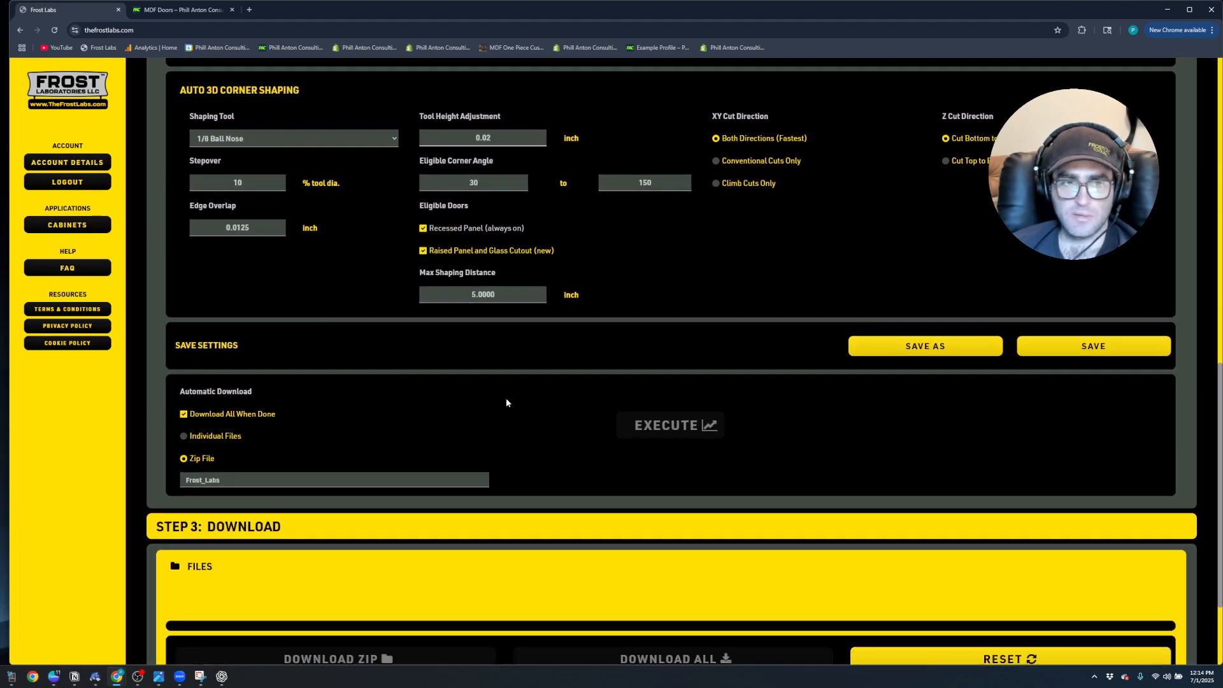
scroll(203, 451, down, 2)
scroll(572, 403, up, 19)
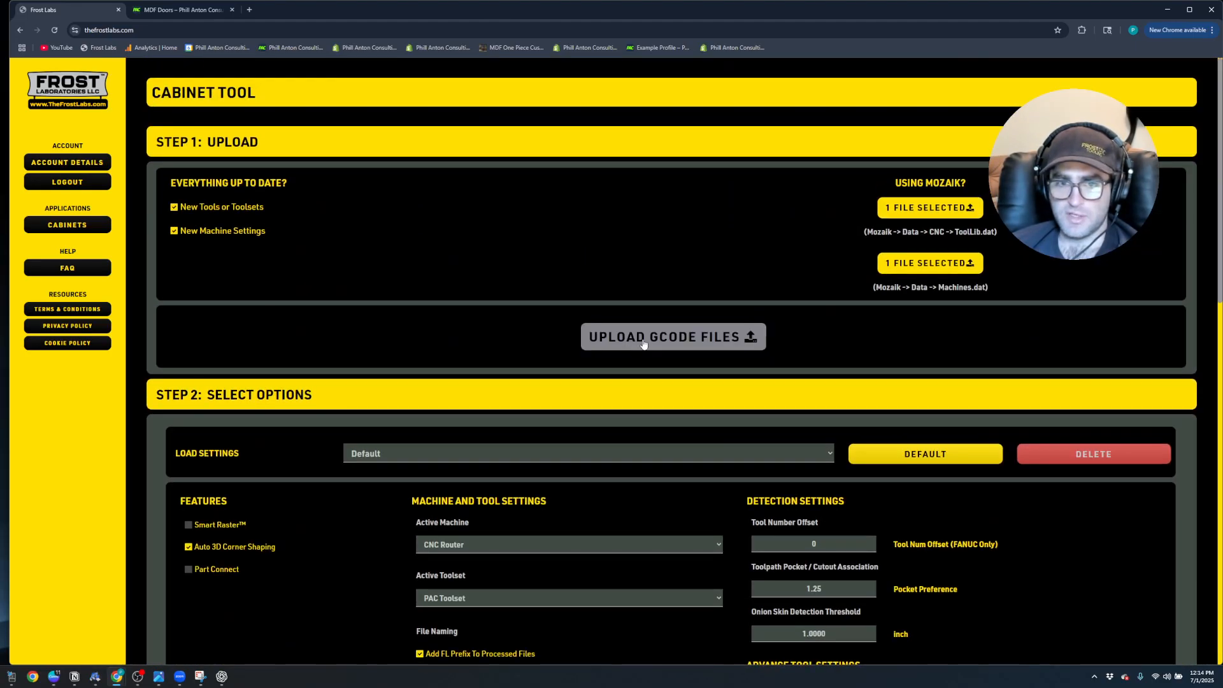
click(644, 344)
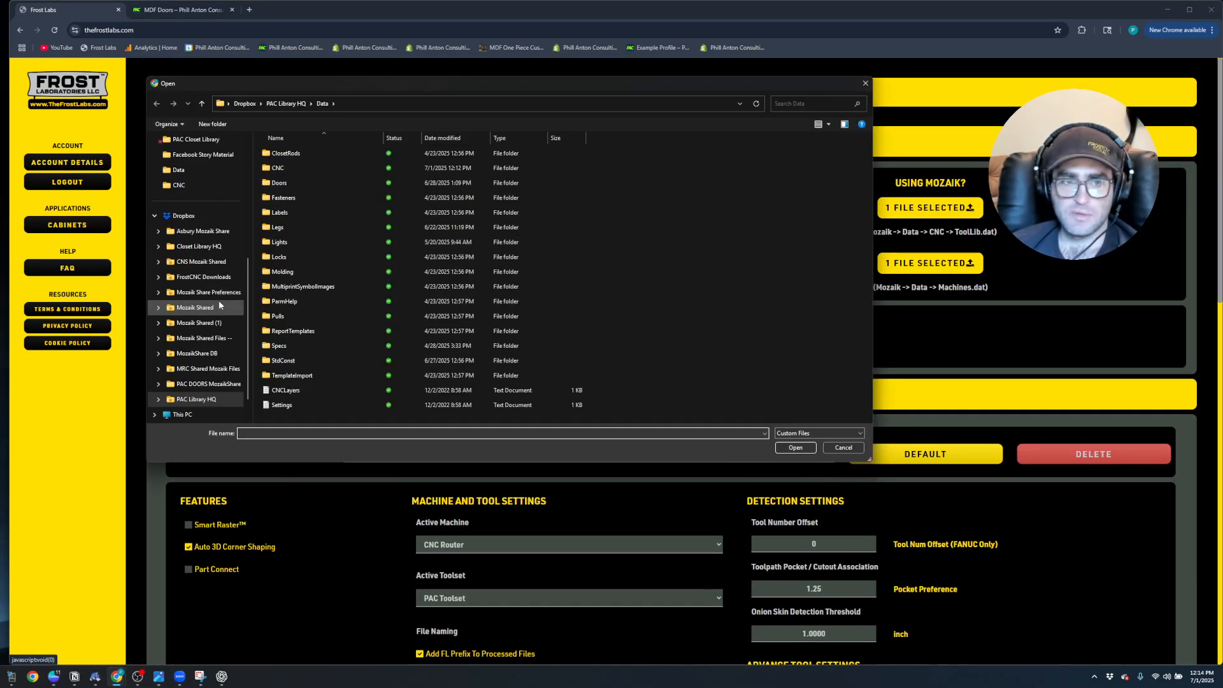
click(203, 337)
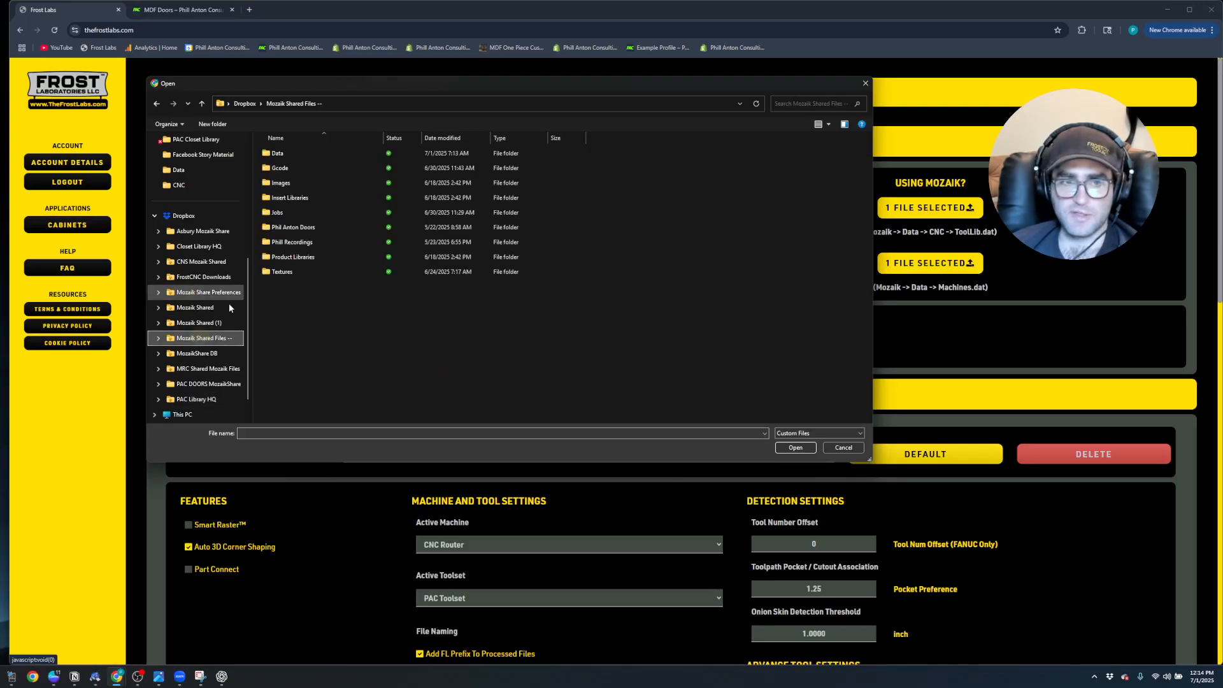
double_click(286, 169)
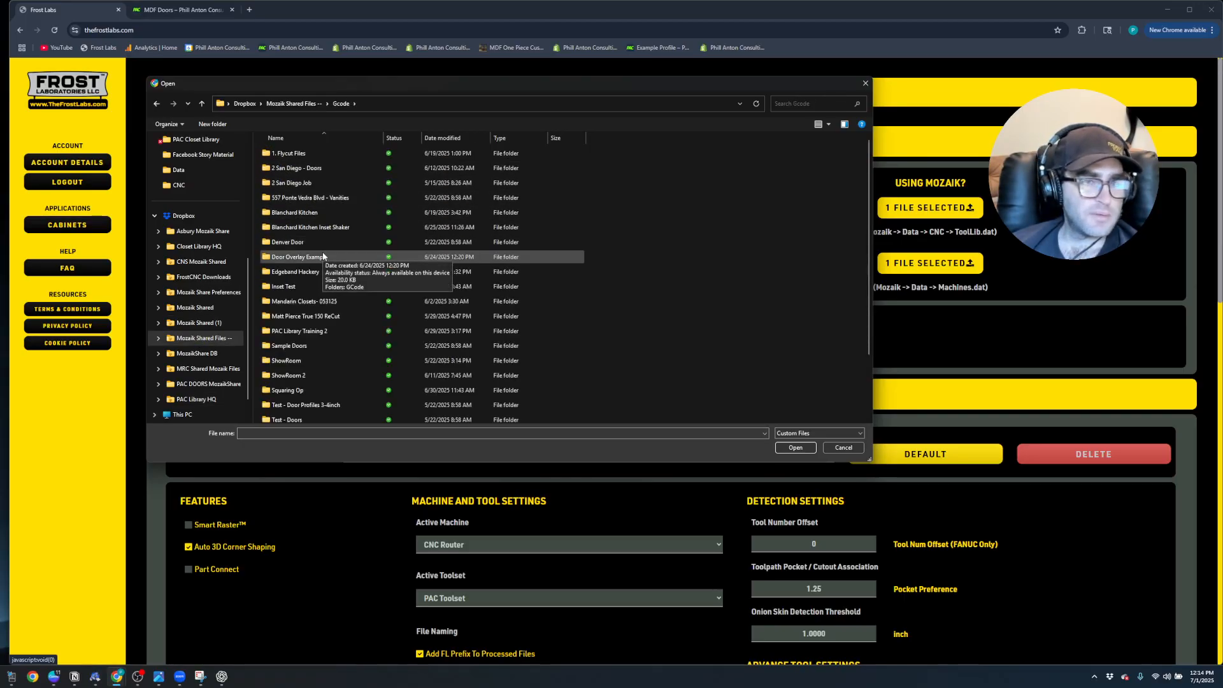
scroll(322, 255, down, 2)
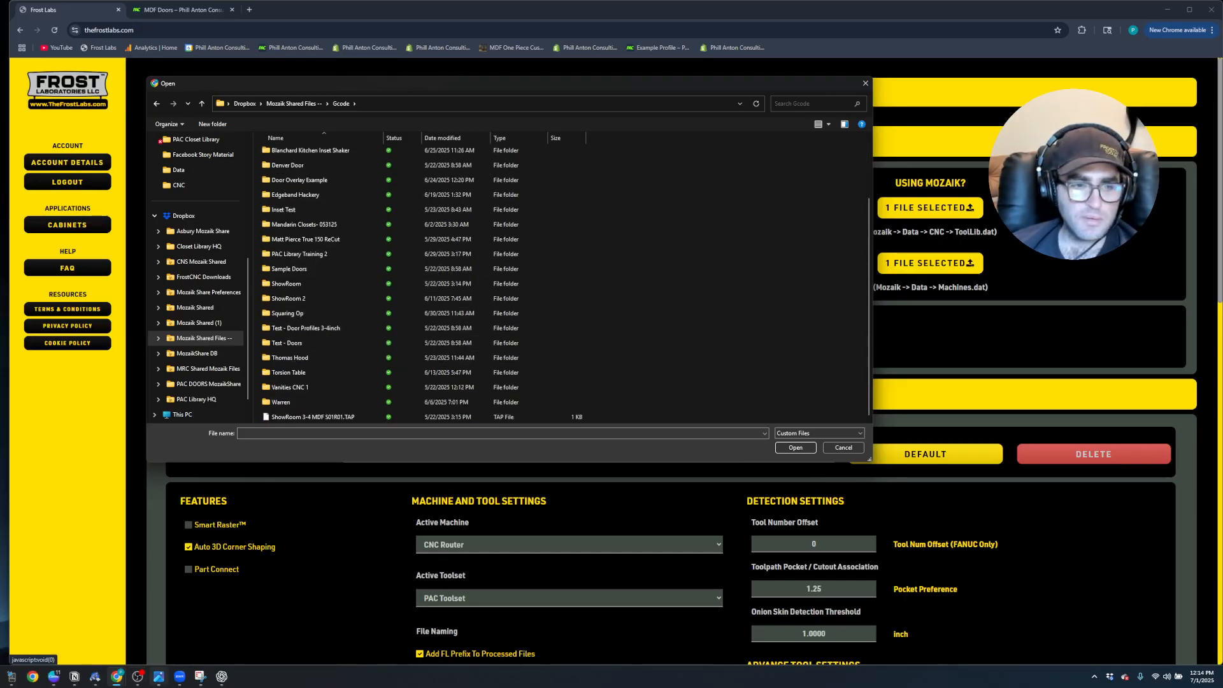
Check the job name in Mozaik and upload the 3-4 MDF White HG TAP file from PAC Library Training 2, Run #4 (Order Entry)
click(96, 679)
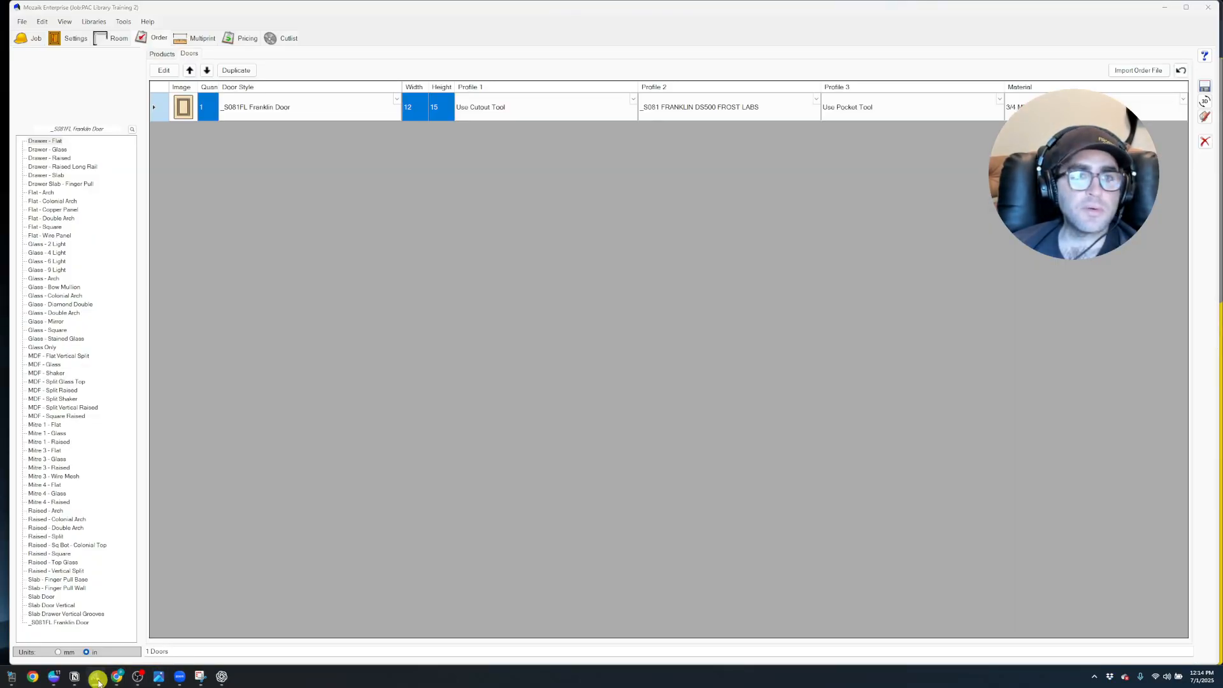
click(96, 679)
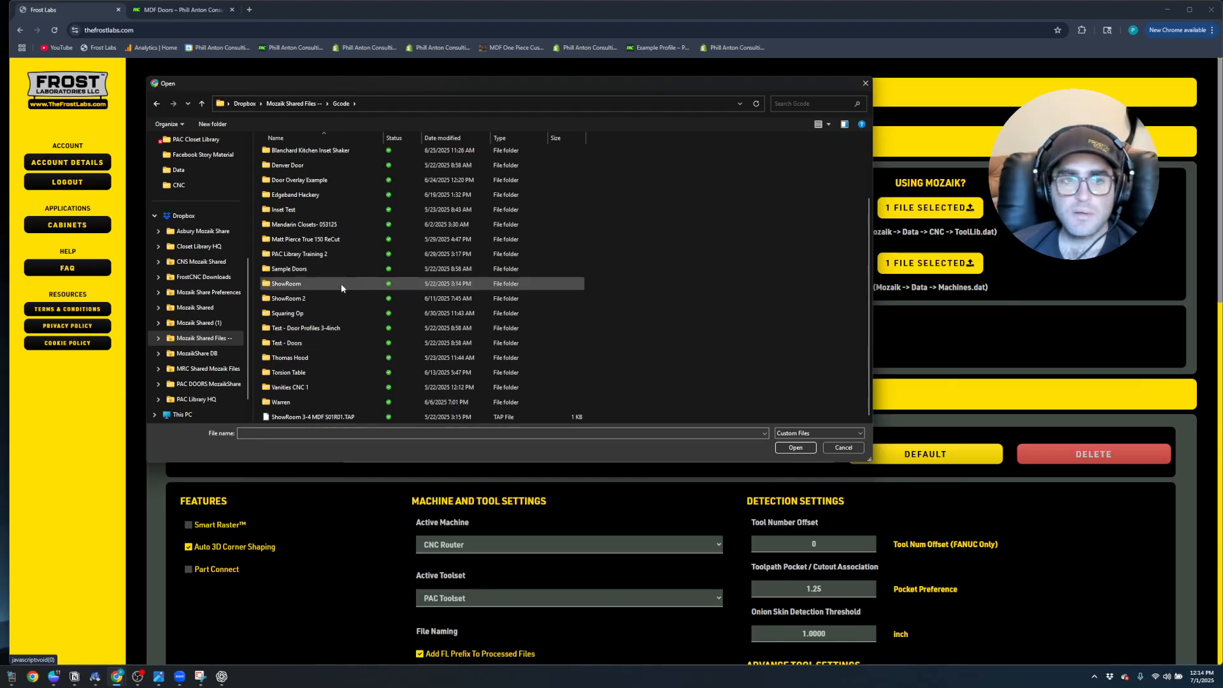
double_click(329, 253)
click(295, 155)
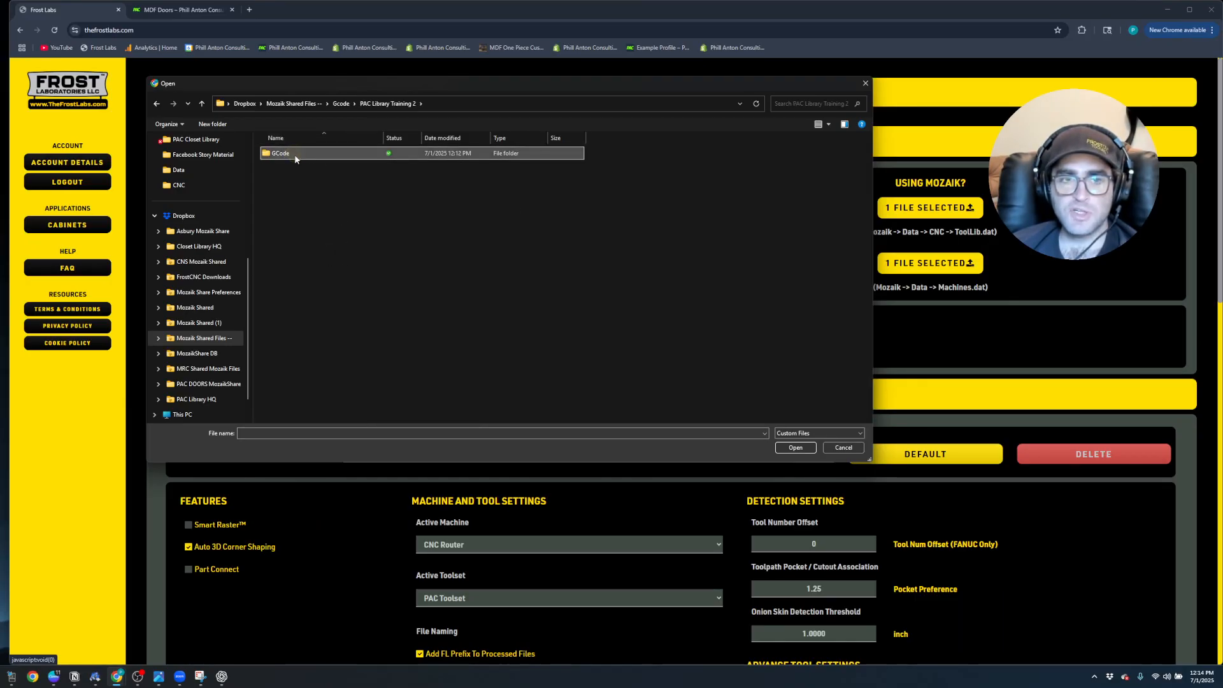
double_click(276, 153)
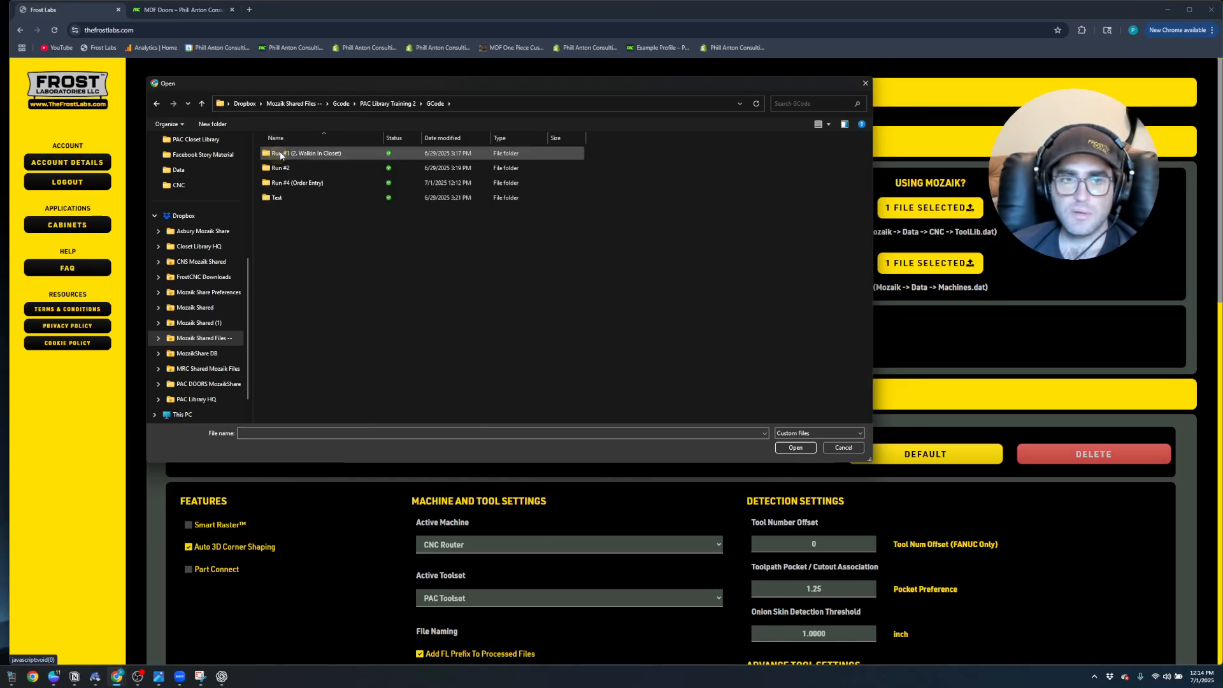
double_click(297, 184)
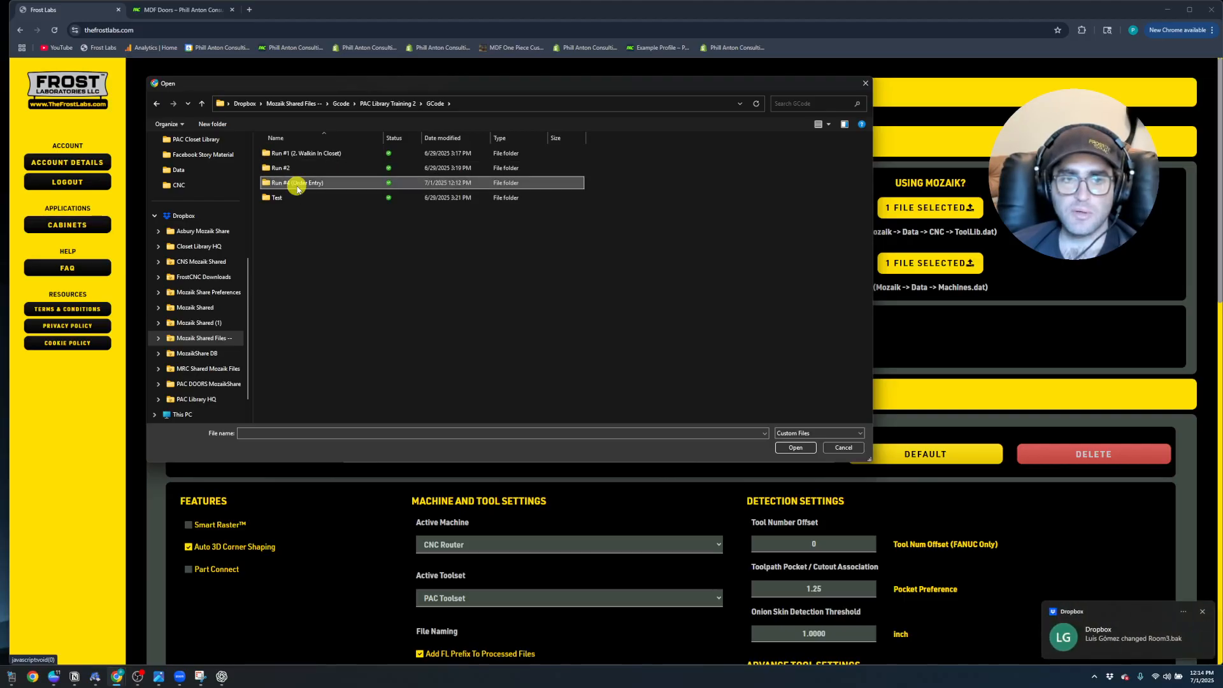
click(298, 156)
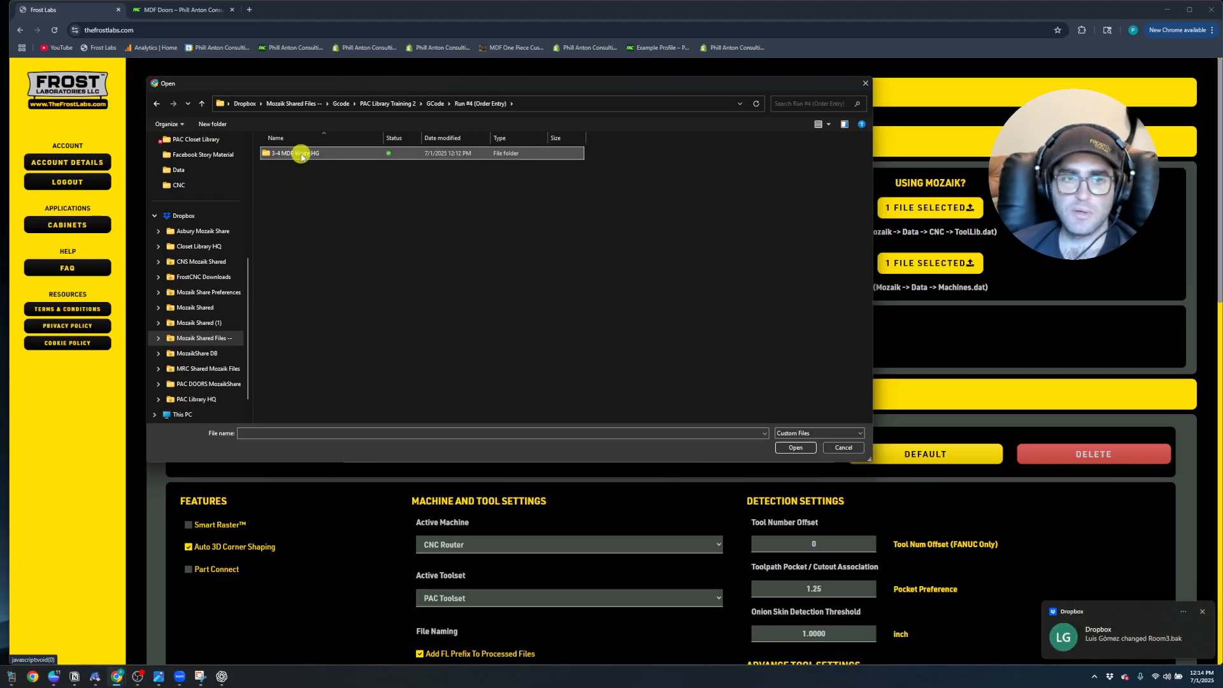
double_click(299, 155)
double_click(288, 158)
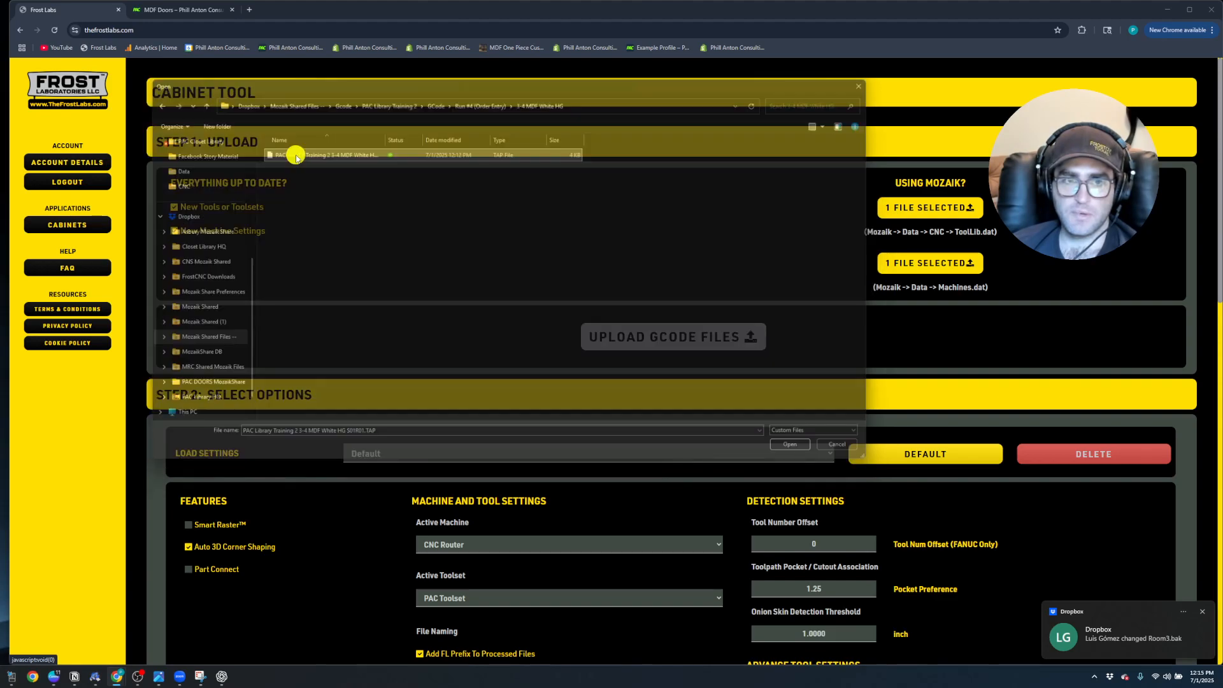
Keep the automatic download as a zip file named Frost_Labs and execute the processing of the uploaded GCode
scroll(296, 159, down, 2)
scroll(295, 158, down, 2)
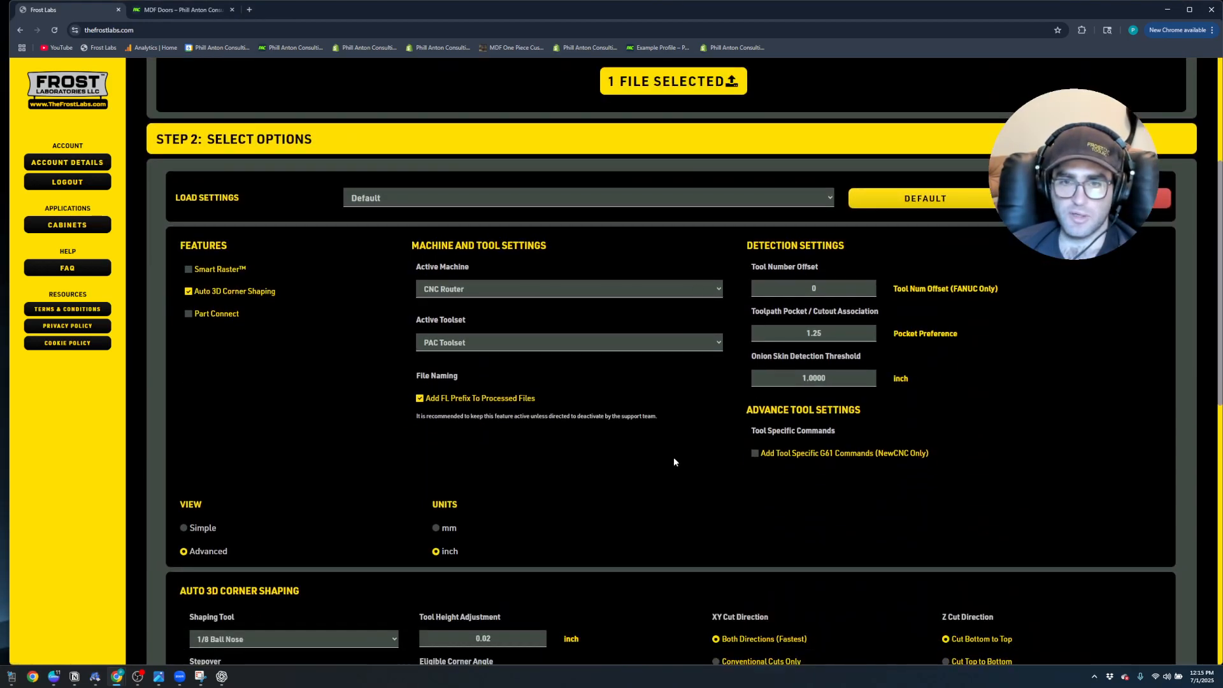
scroll(673, 462, down, 8)
click(683, 403)
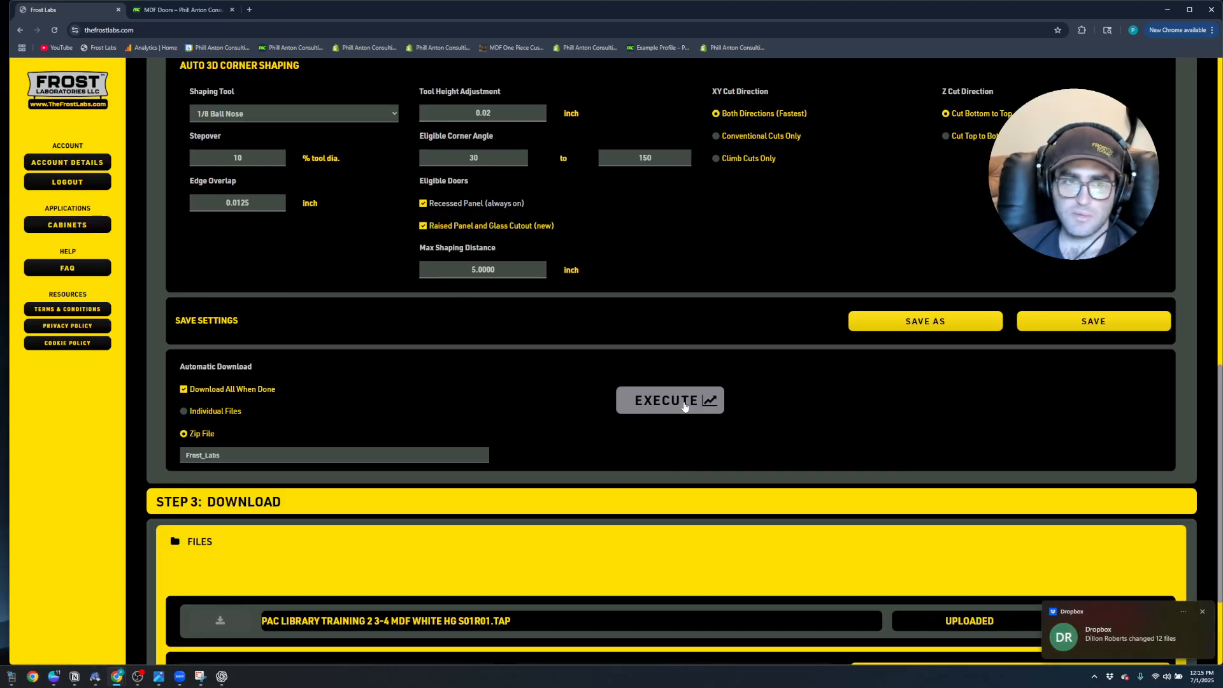
click(183, 411)
click(183, 433)
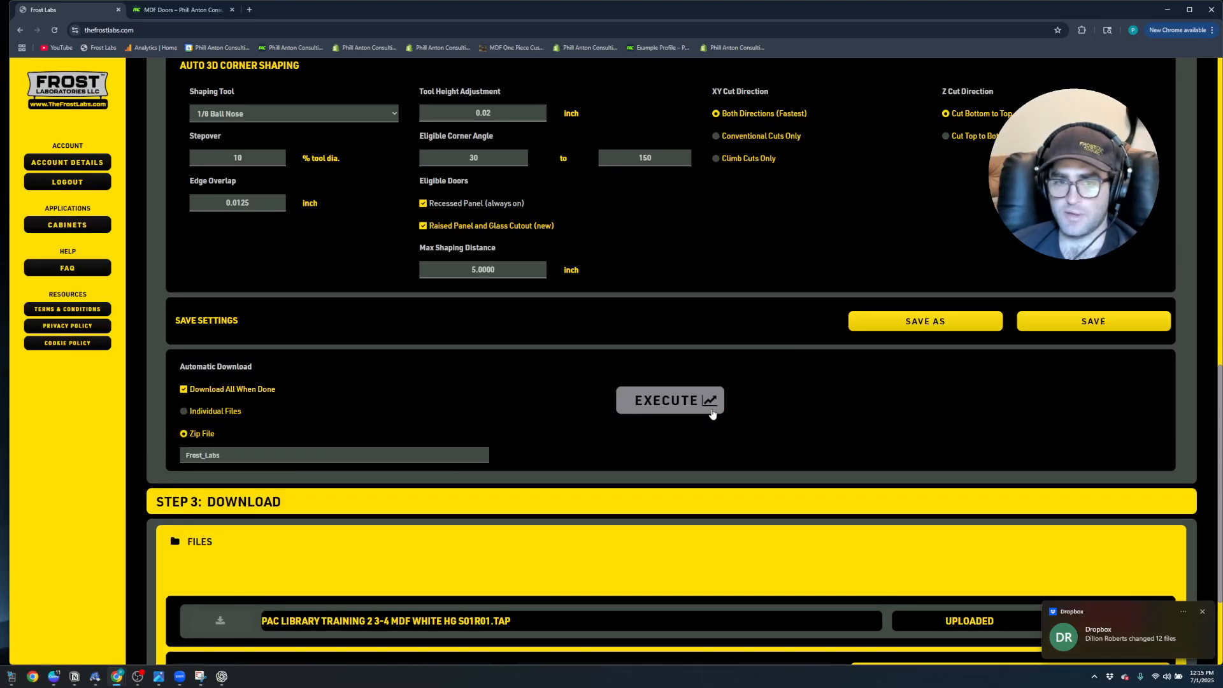
click(693, 402)
scroll(693, 403, down, 3)
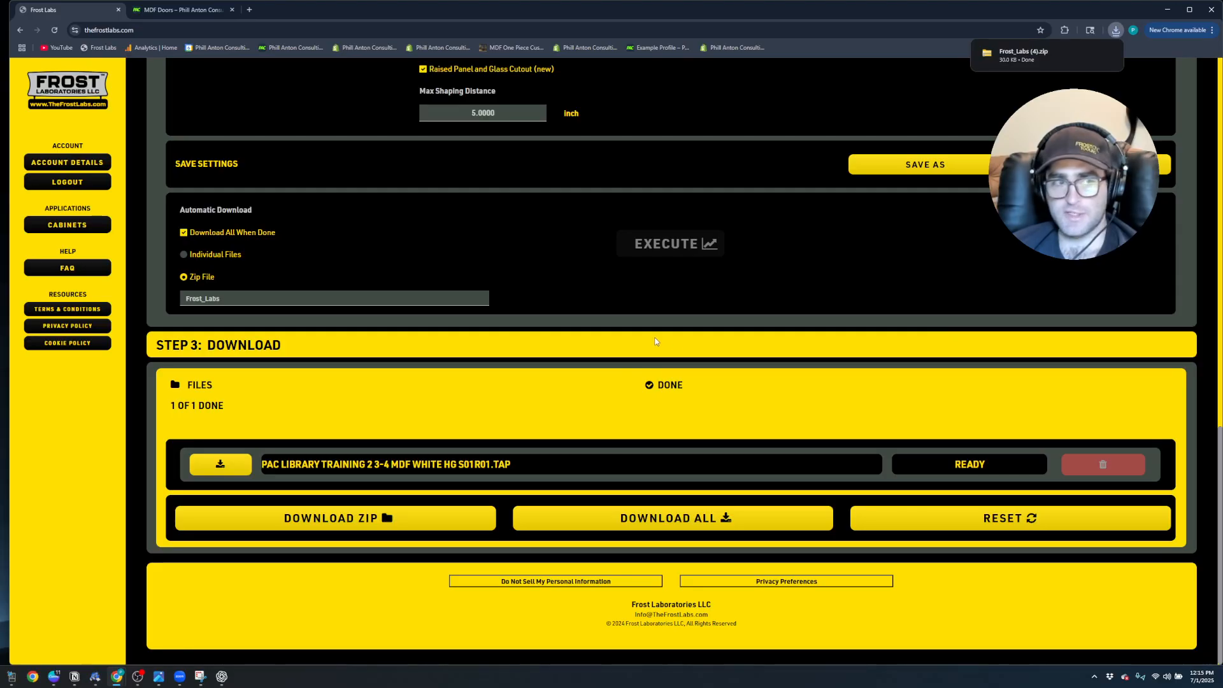
Show the downloaded Frost_Labs (4) zip in its folder and extract all of its contents
mouse_move(1093, 57)
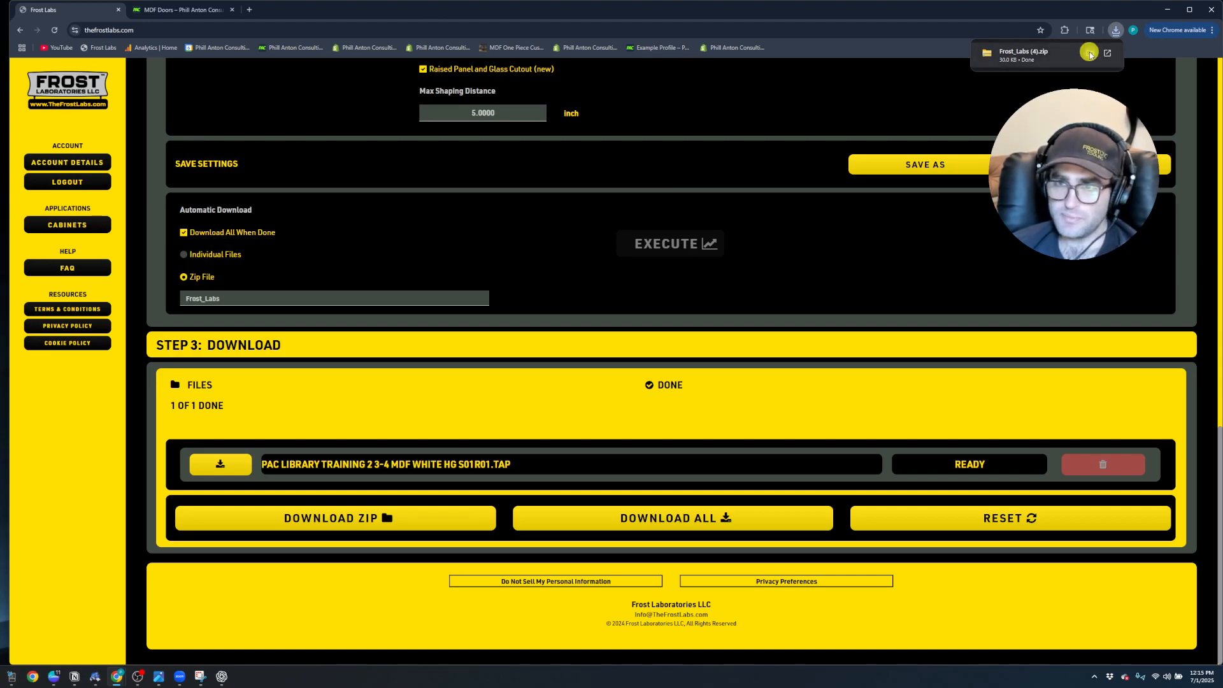
drag(301, 220, 619, 139)
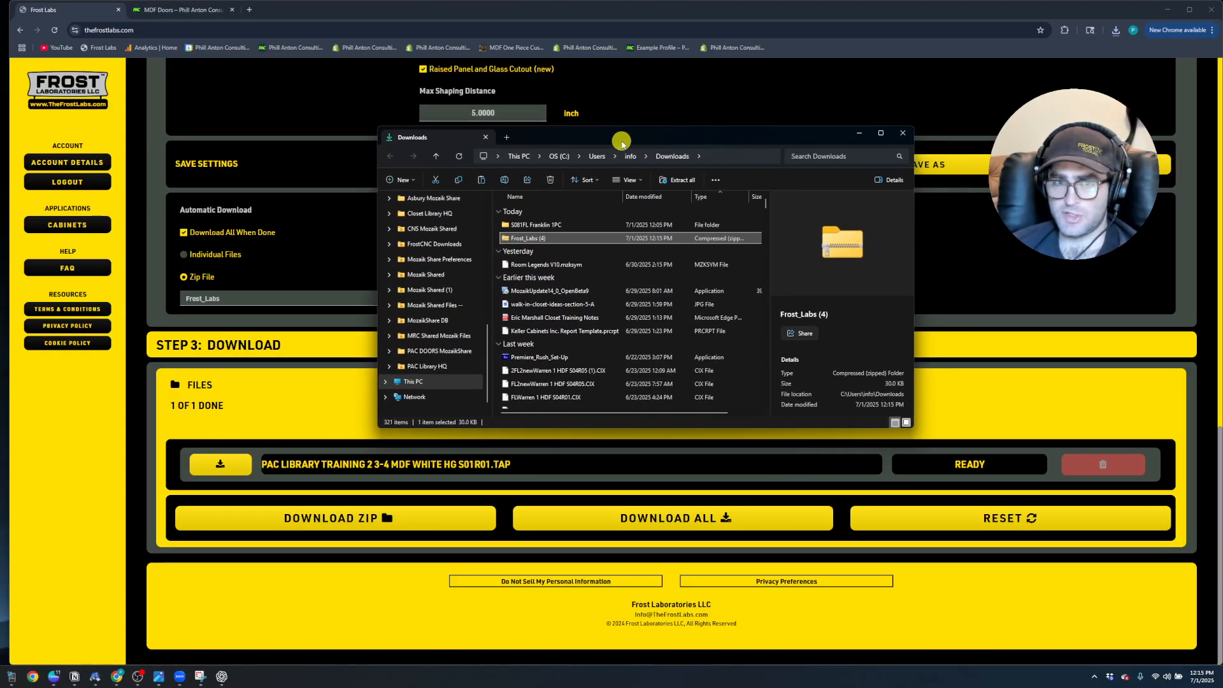
right_click(542, 240)
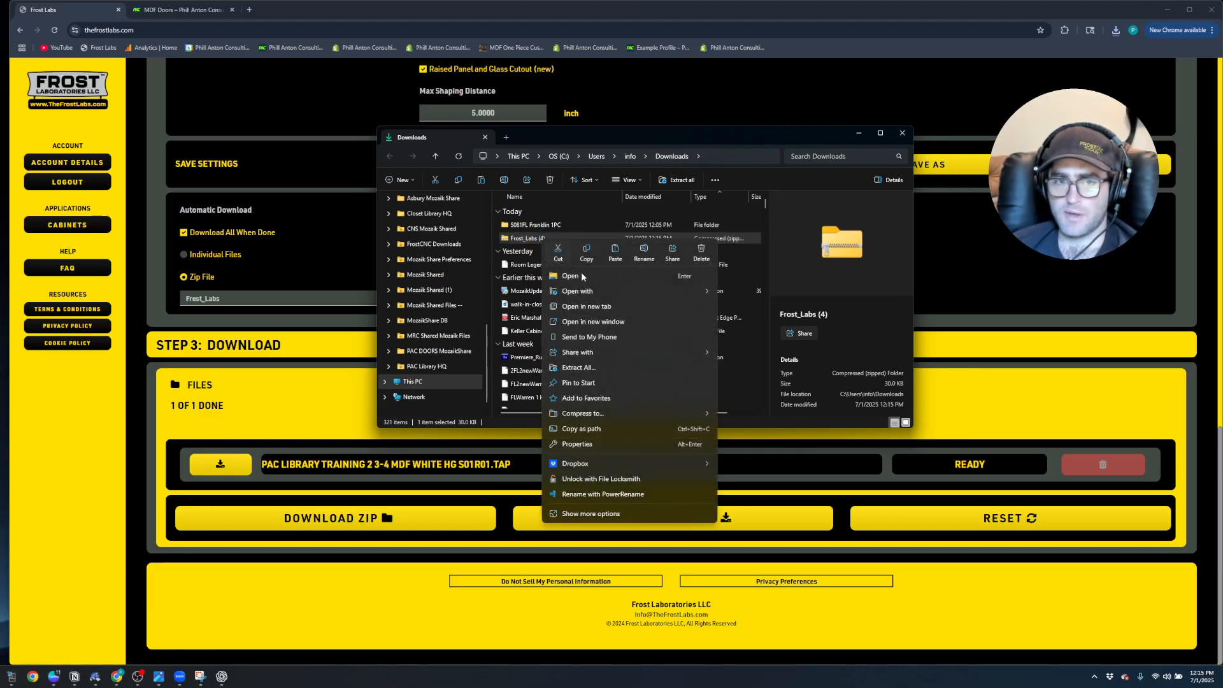
click(597, 363)
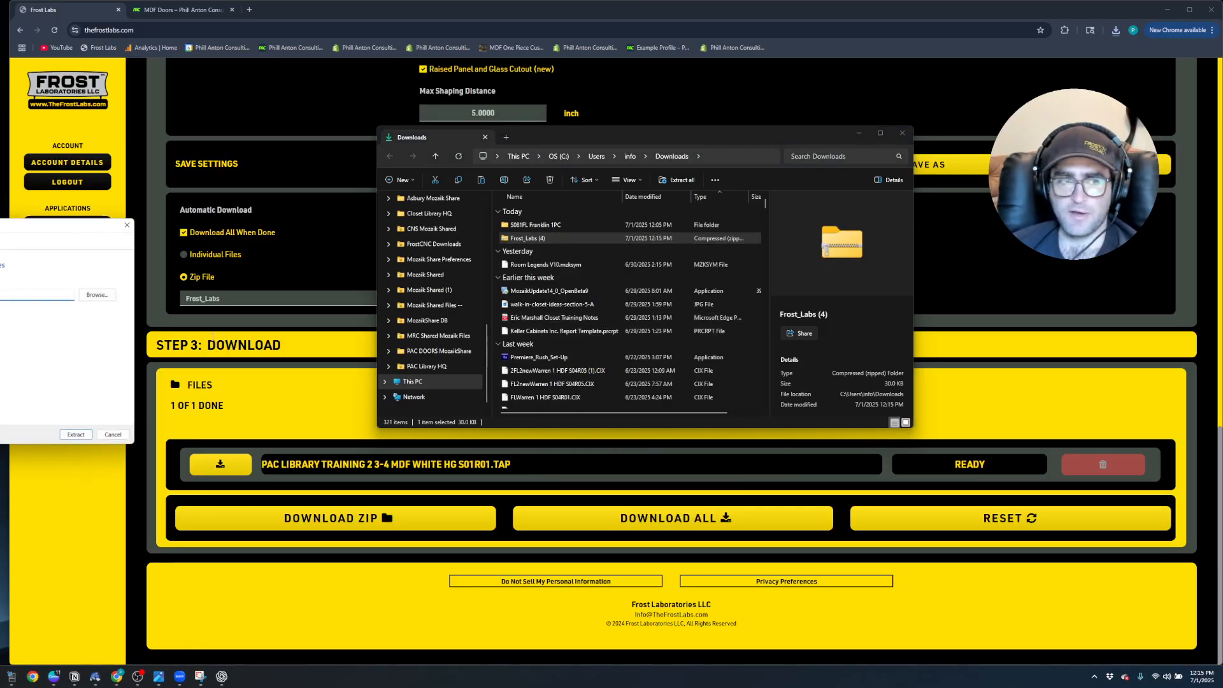
drag(9, 239, 261, 250)
click(330, 445)
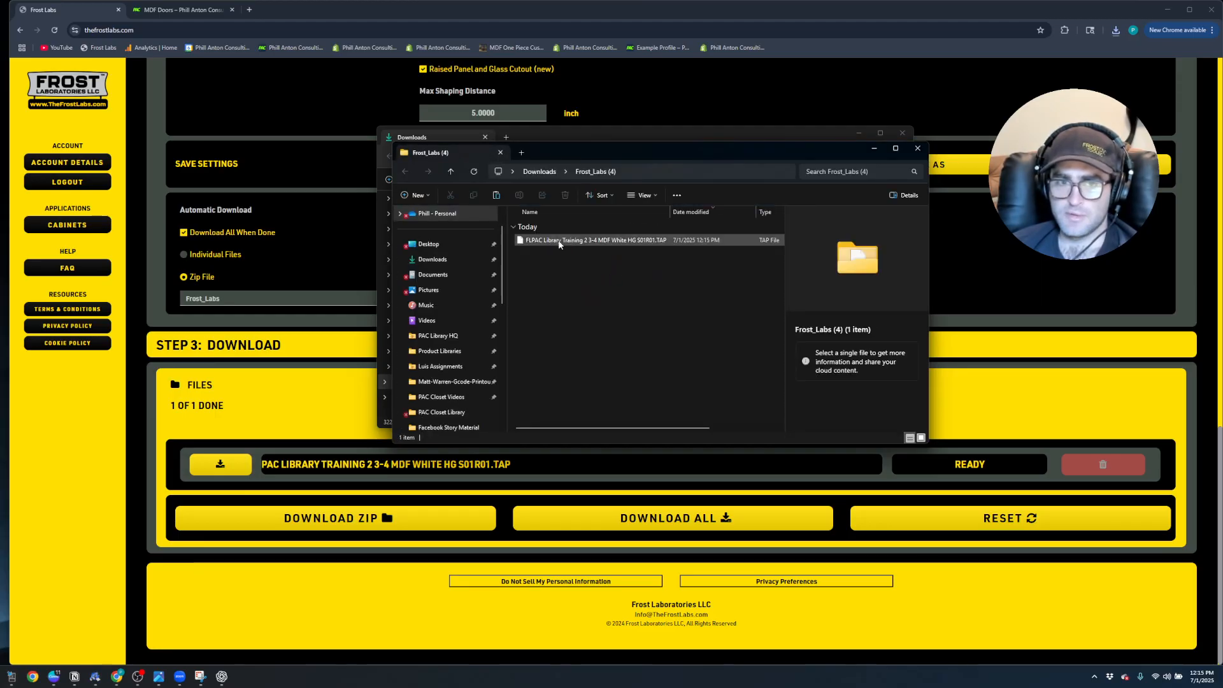
Open the extracted FLPAC Library Training 2 3-4 MDF White HG S01R01.TAP file in Notepad and examine its tool changes and Z heights
double_click(559, 242)
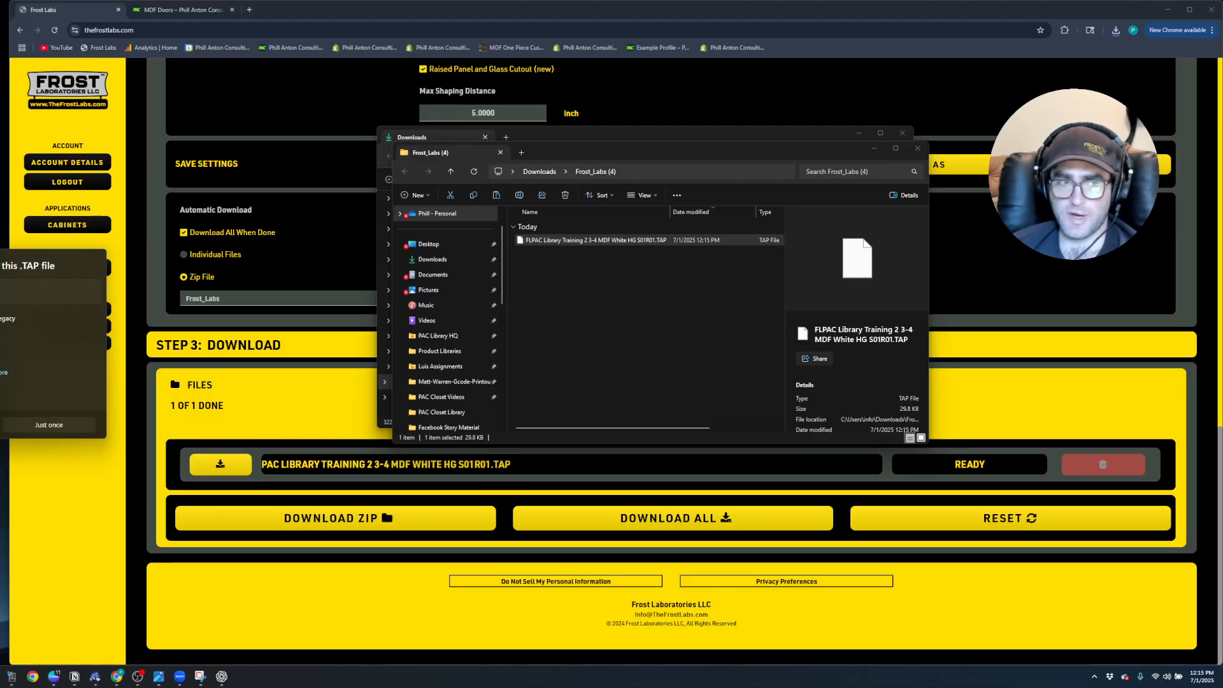
click(0, 425)
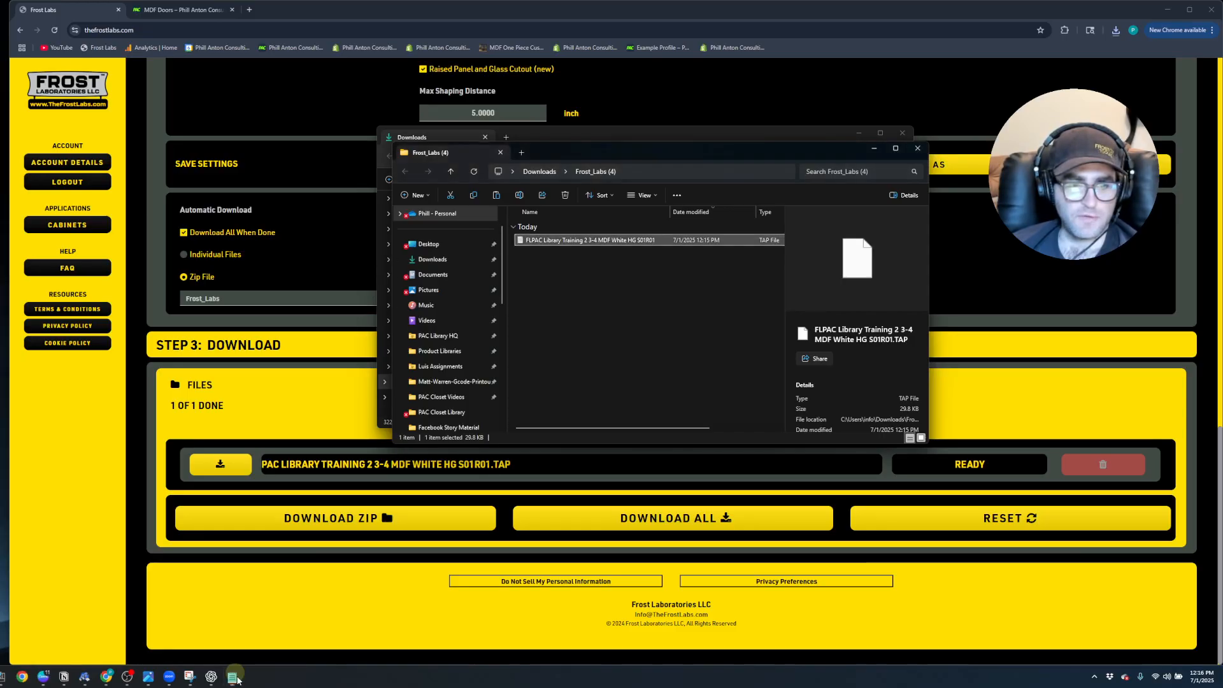
drag(383, 53, 336, 102)
drag(406, 287, 928, 558)
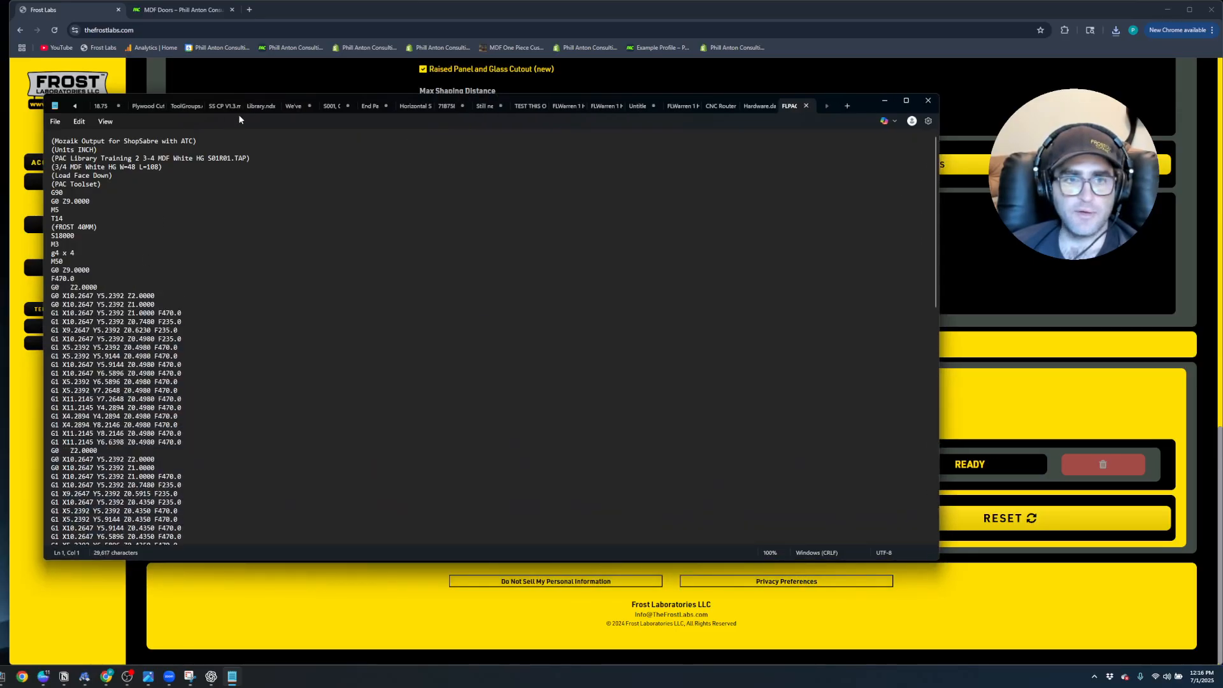
drag(867, 106, 1074, 73)
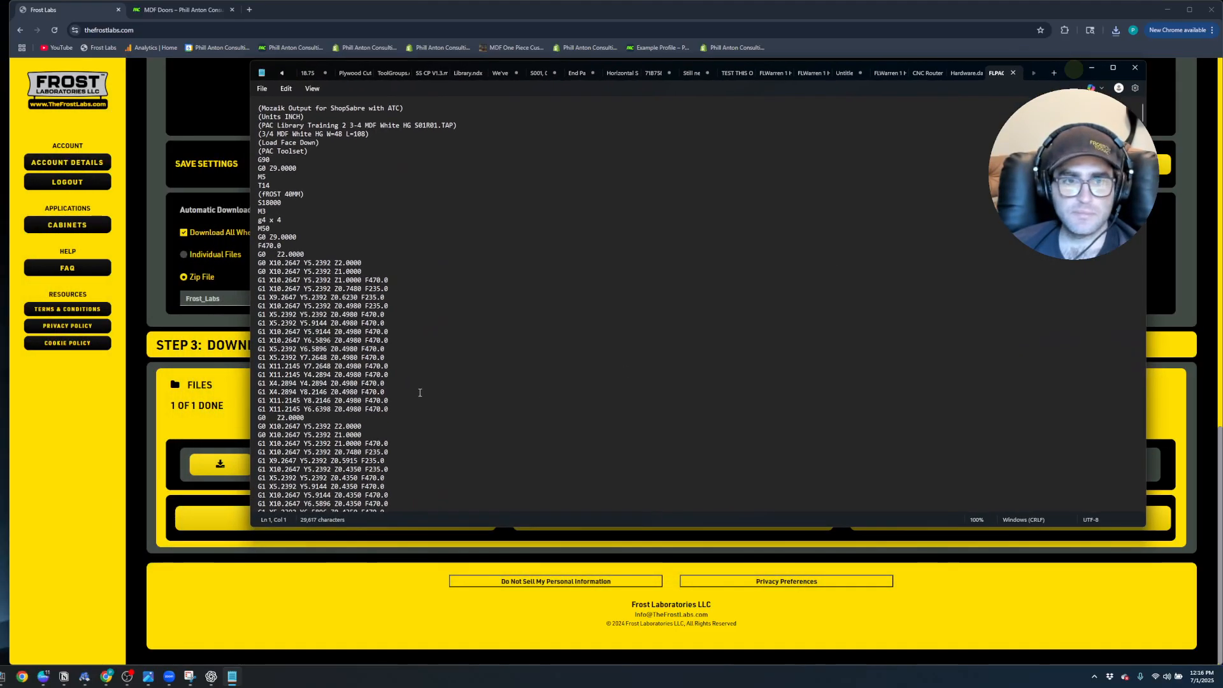
scroll(347, 198, down, 2)
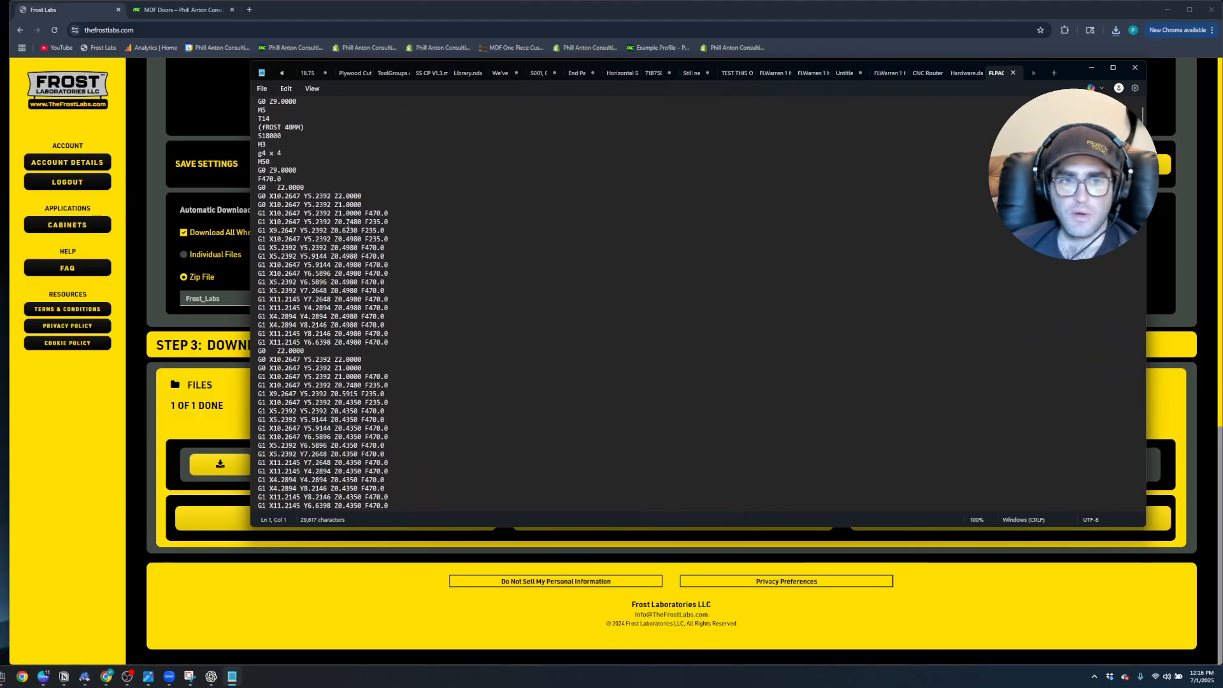
drag(281, 187, 312, 191)
scroll(348, 331, down, 6)
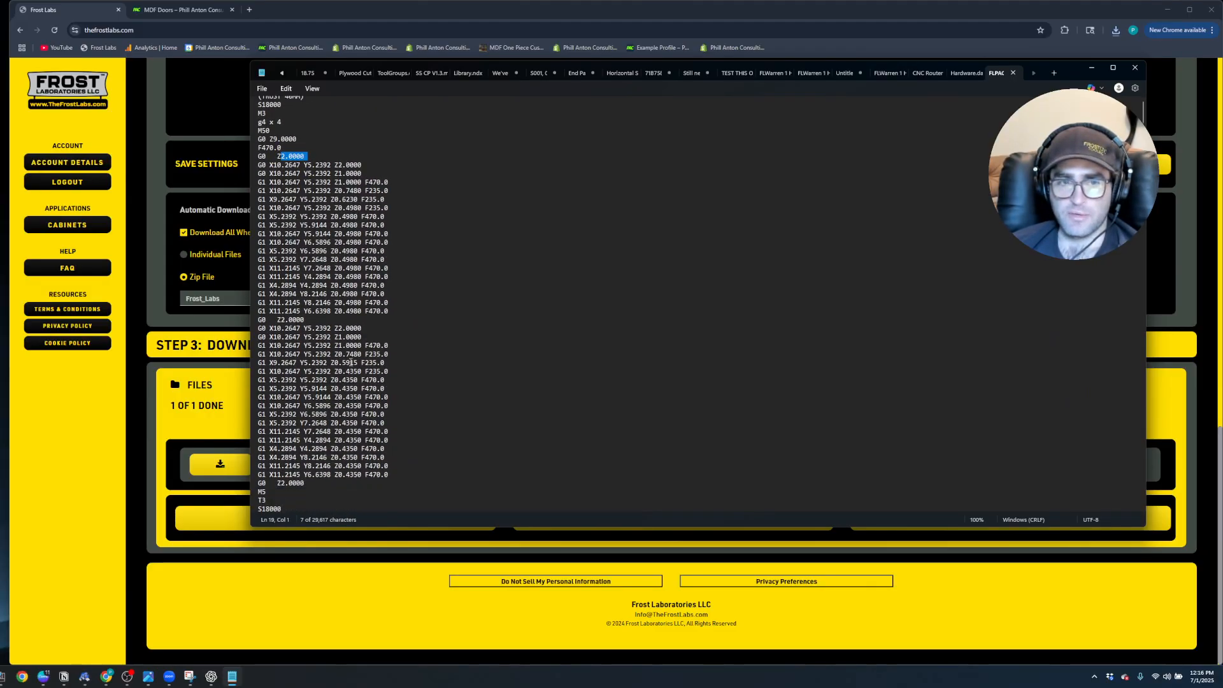
scroll(353, 353, down, 6)
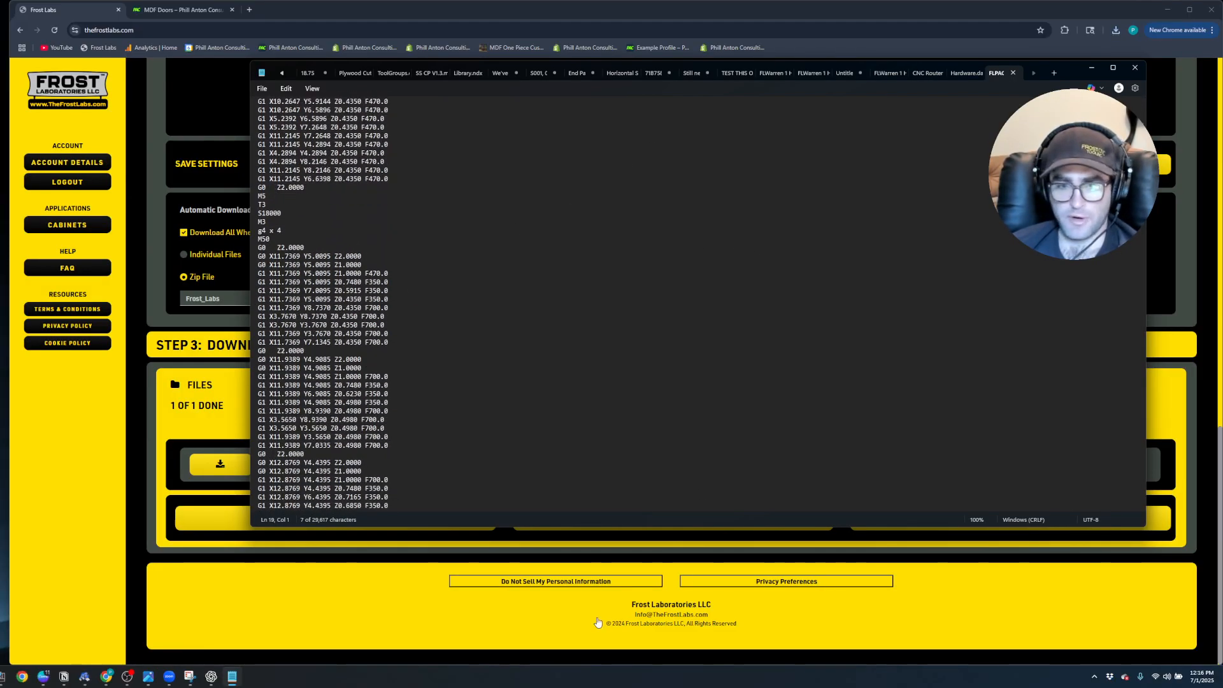
Switch to Mozaik's optimizer window for the PAC Library Training 2 job and open the CNC Tooling library
click(85, 678)
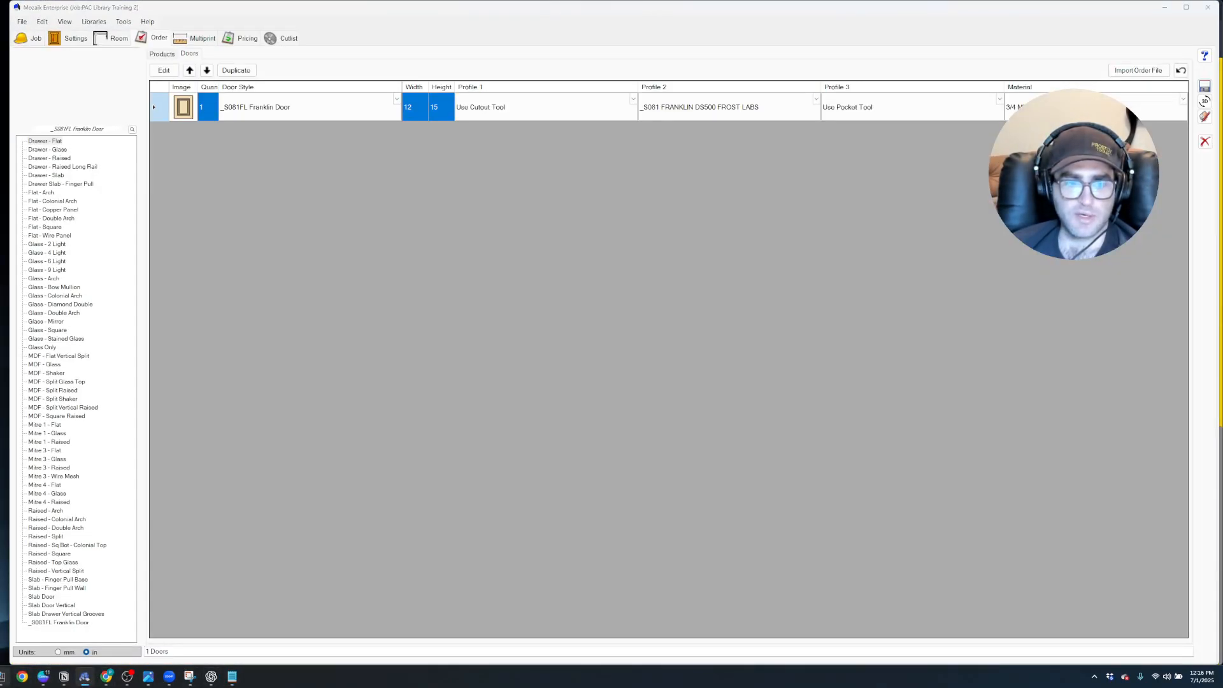
mouse_move(85, 676)
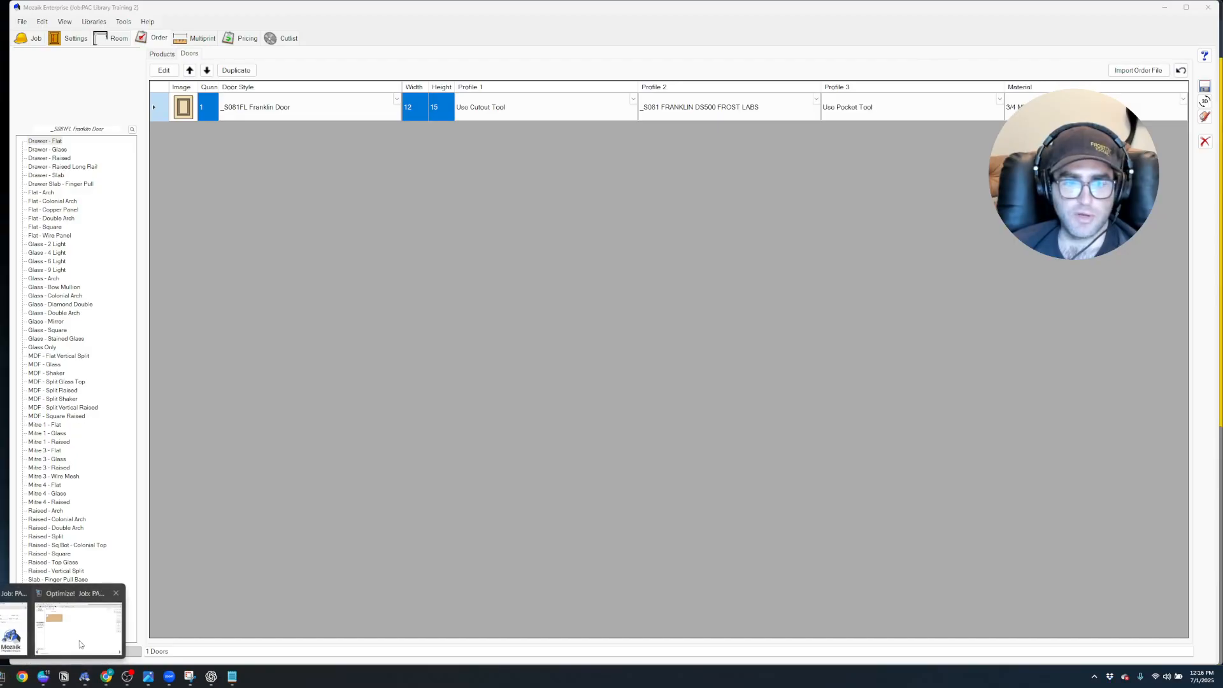
click(81, 636)
click(362, 69)
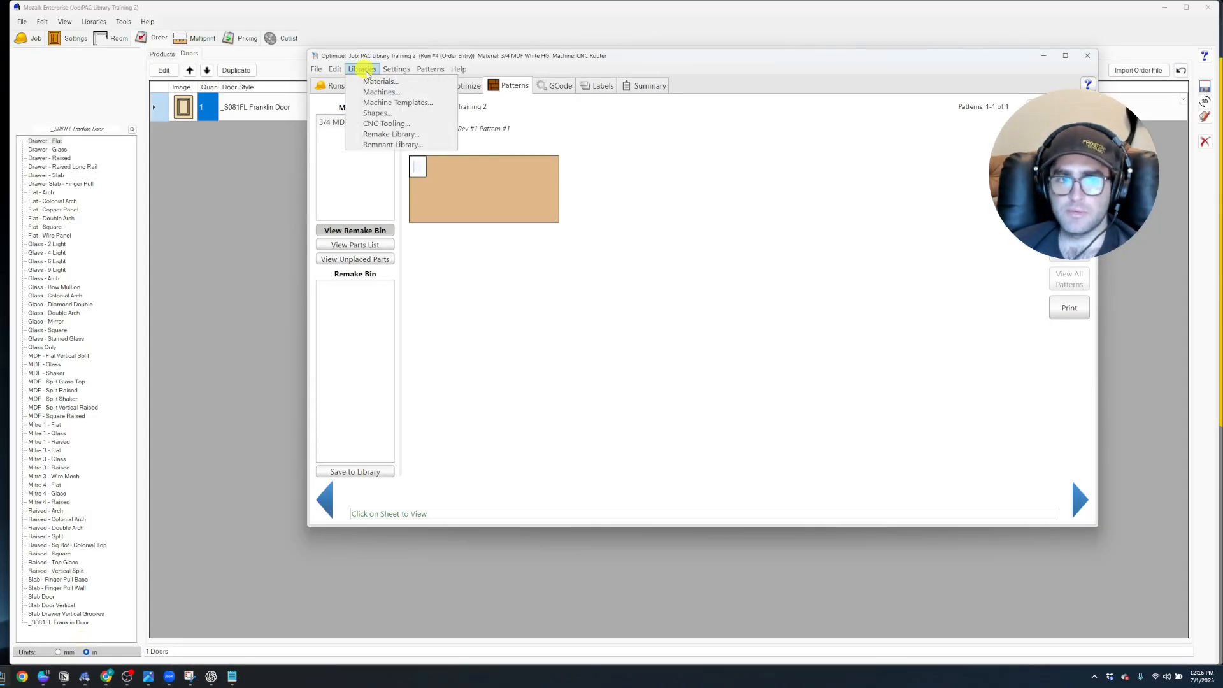
click(390, 123)
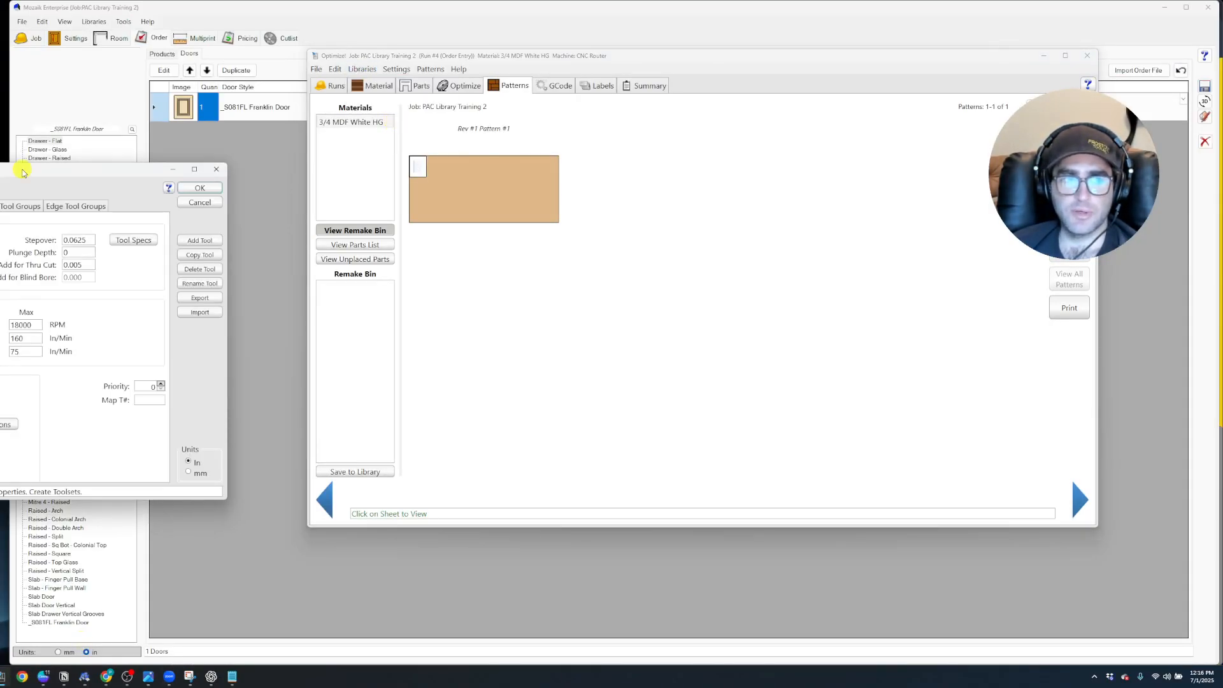
Look up the 1/8 Ball Nose tool's number in the PAC Toolset of the ATC toolsets, and close the tool library
drag(22, 169, 531, 109)
click(454, 147)
scroll(504, 282, down, 1)
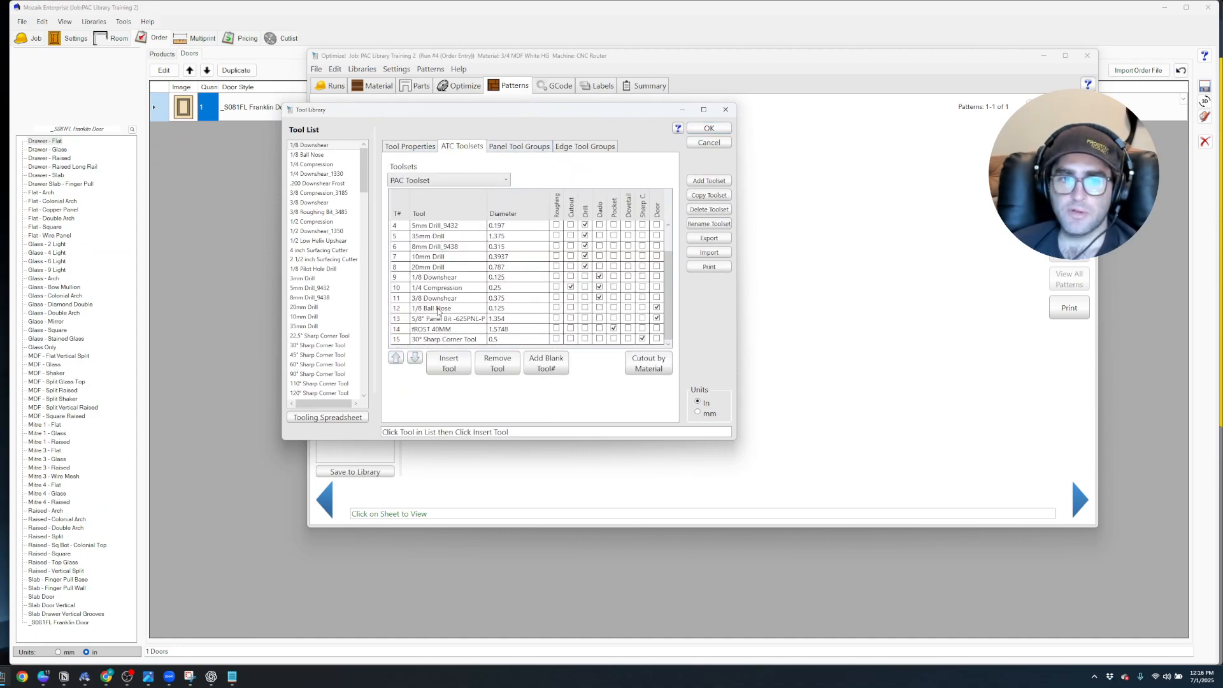
click(708, 128)
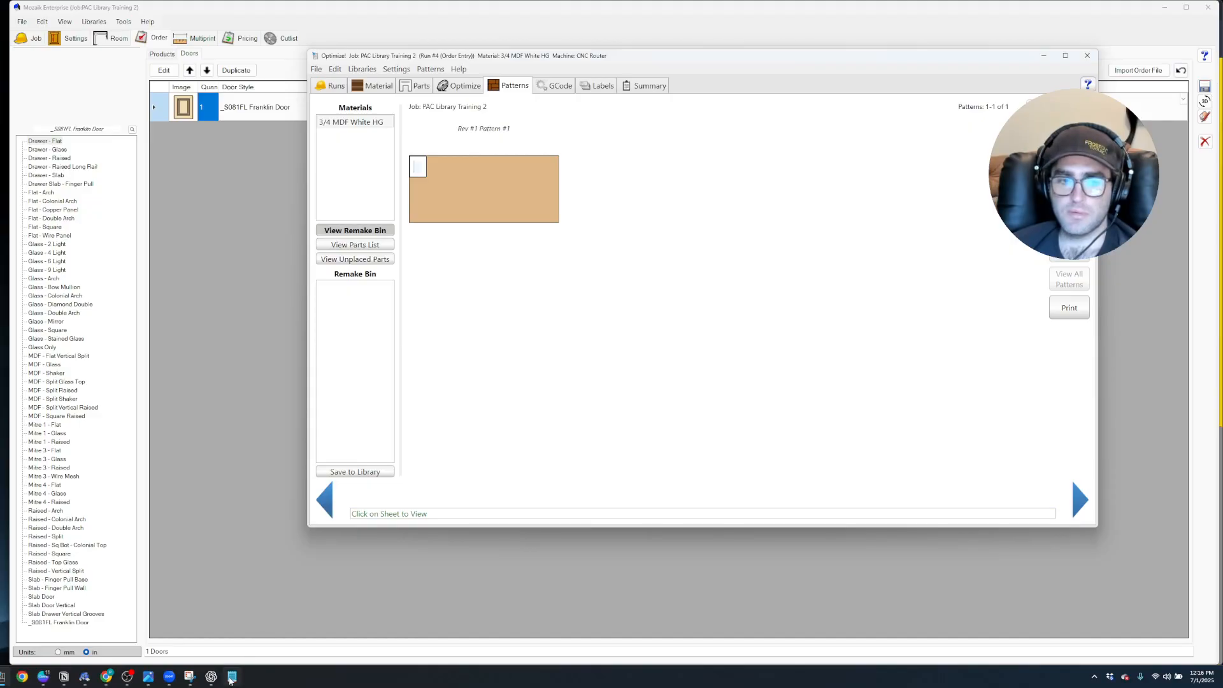
Switch back to the processed TAP file in Notepad and search it for the tool change T12
click(231, 679)
key(ctrl+f)
text(T)
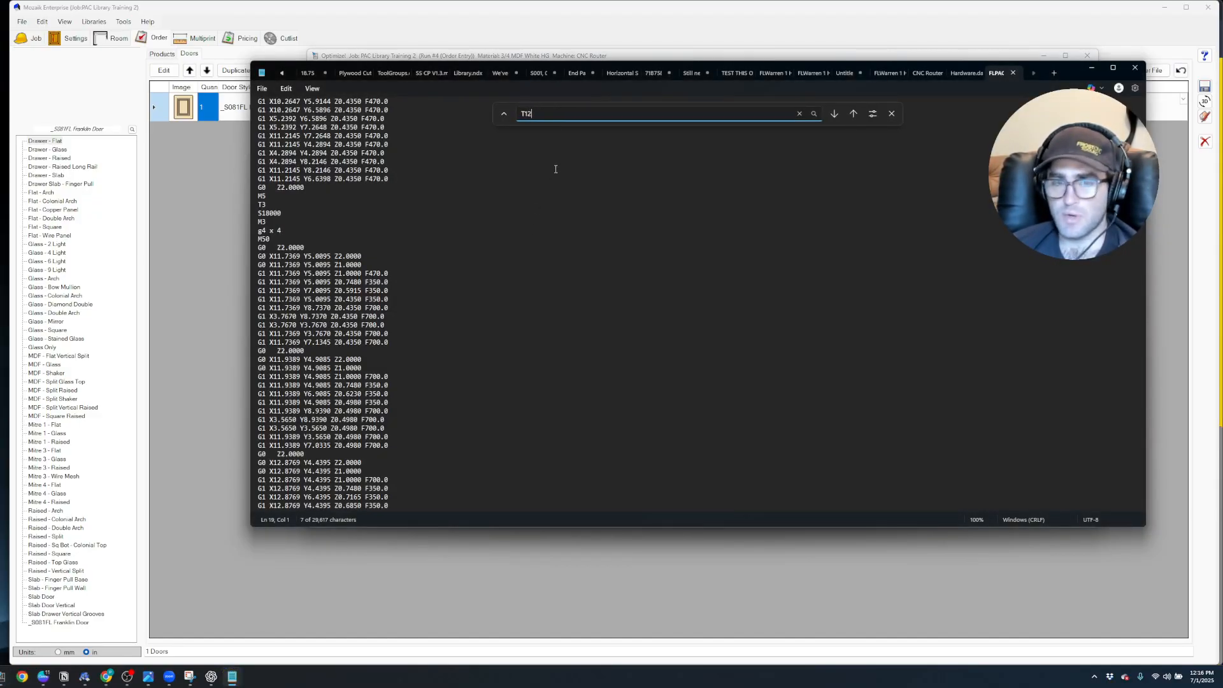
text(12)
key(Return)
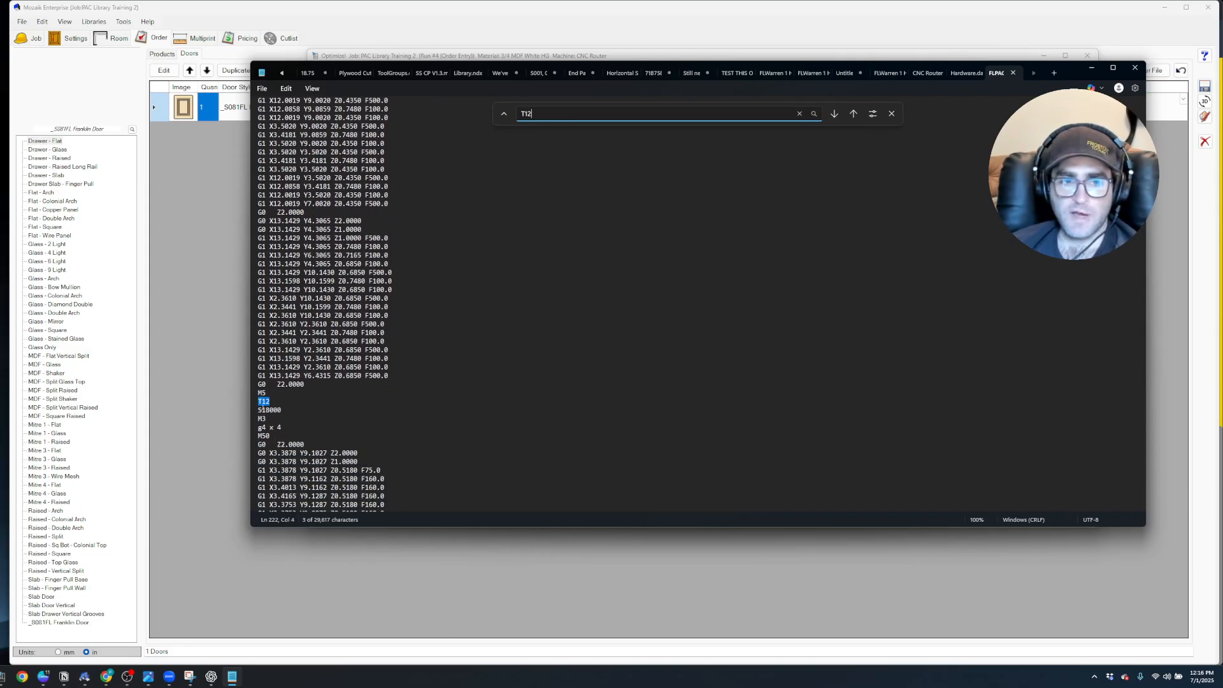
Examine the Z heights of the T12 corner shaping moves and the code through the end of the file, and close Notepad
scroll(272, 400, down, 7)
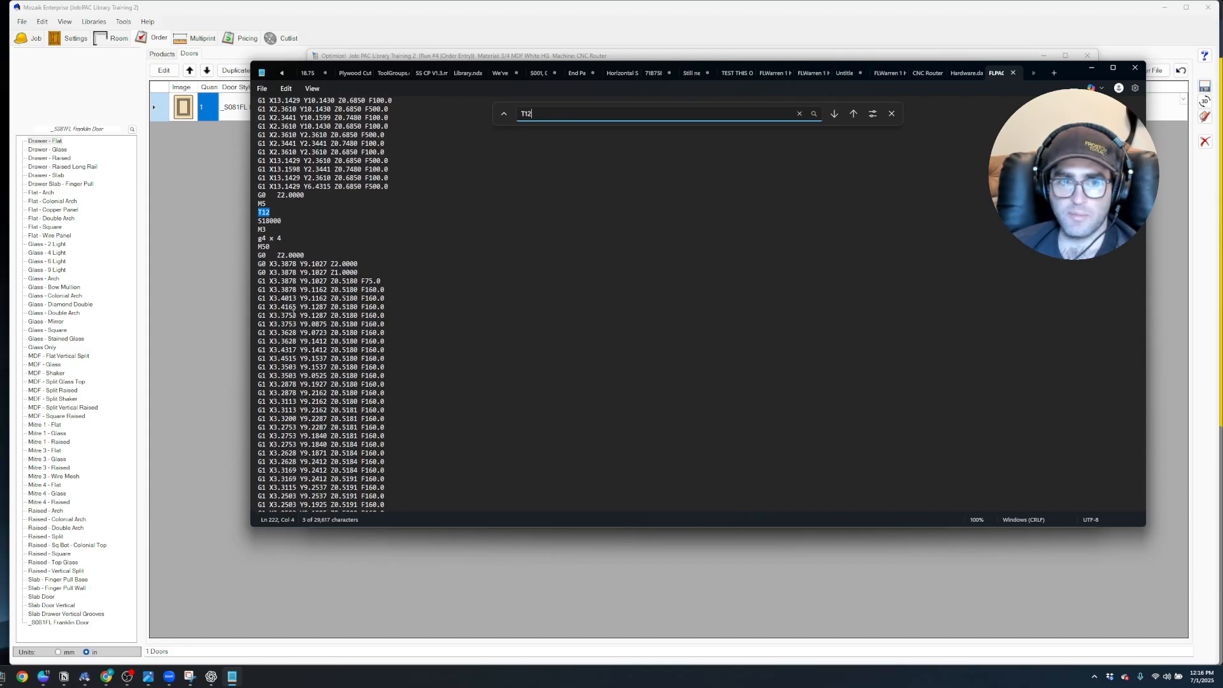
scroll(324, 257, down, 7)
scroll(351, 253, up, 9)
scroll(351, 253, down, 1)
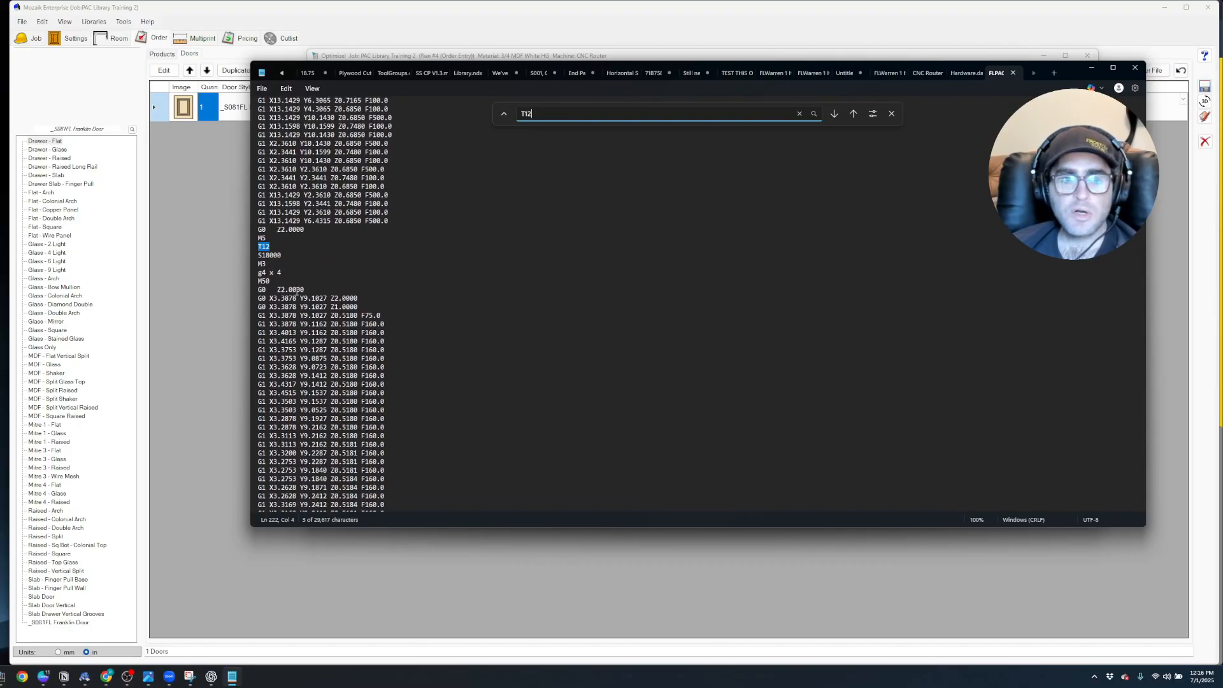
scroll(325, 295, down, 1)
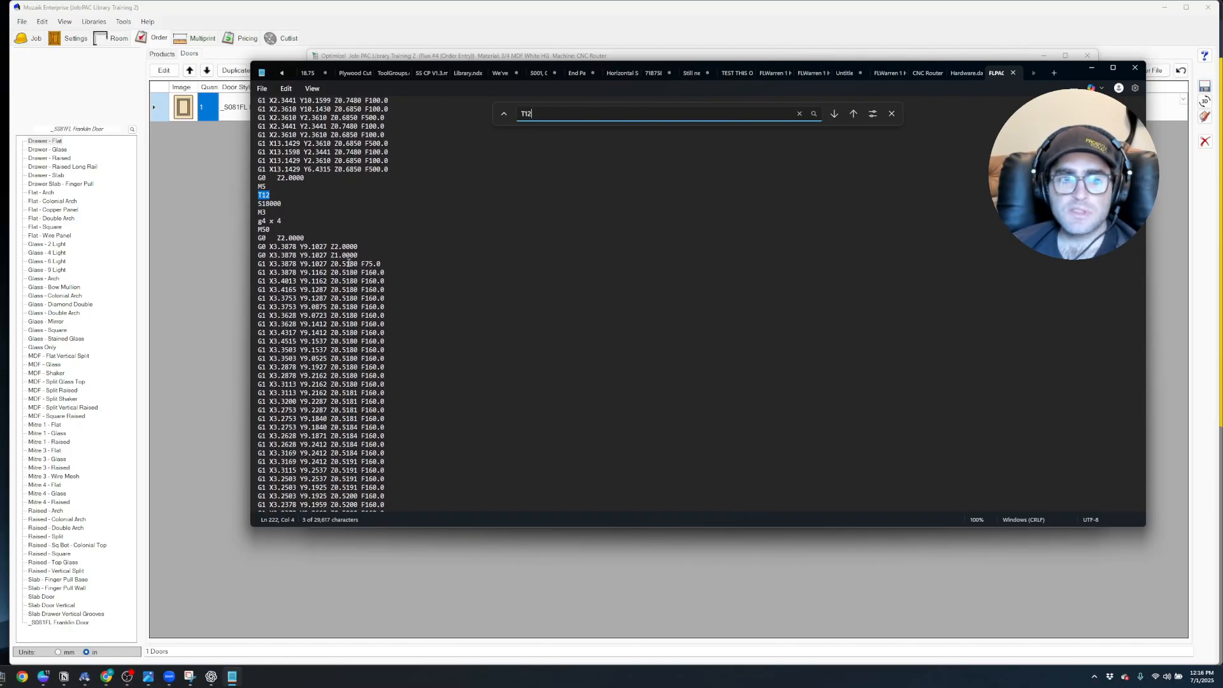
scroll(358, 265, down, 4)
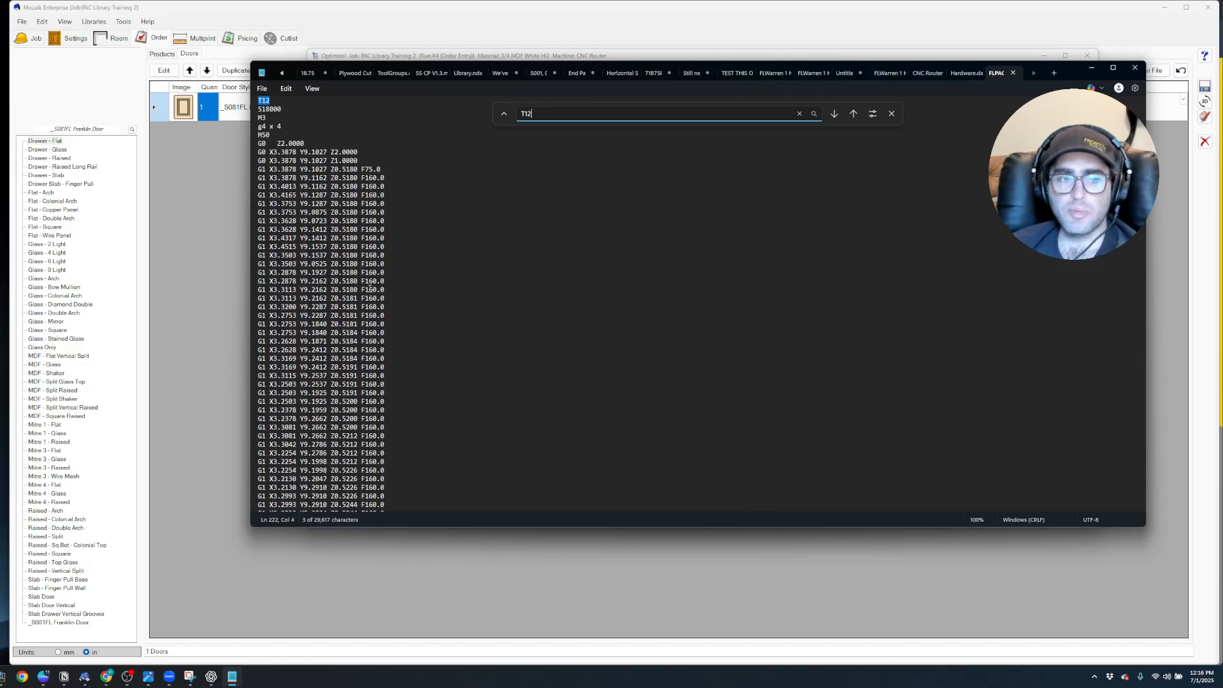
scroll(349, 165, down, 15)
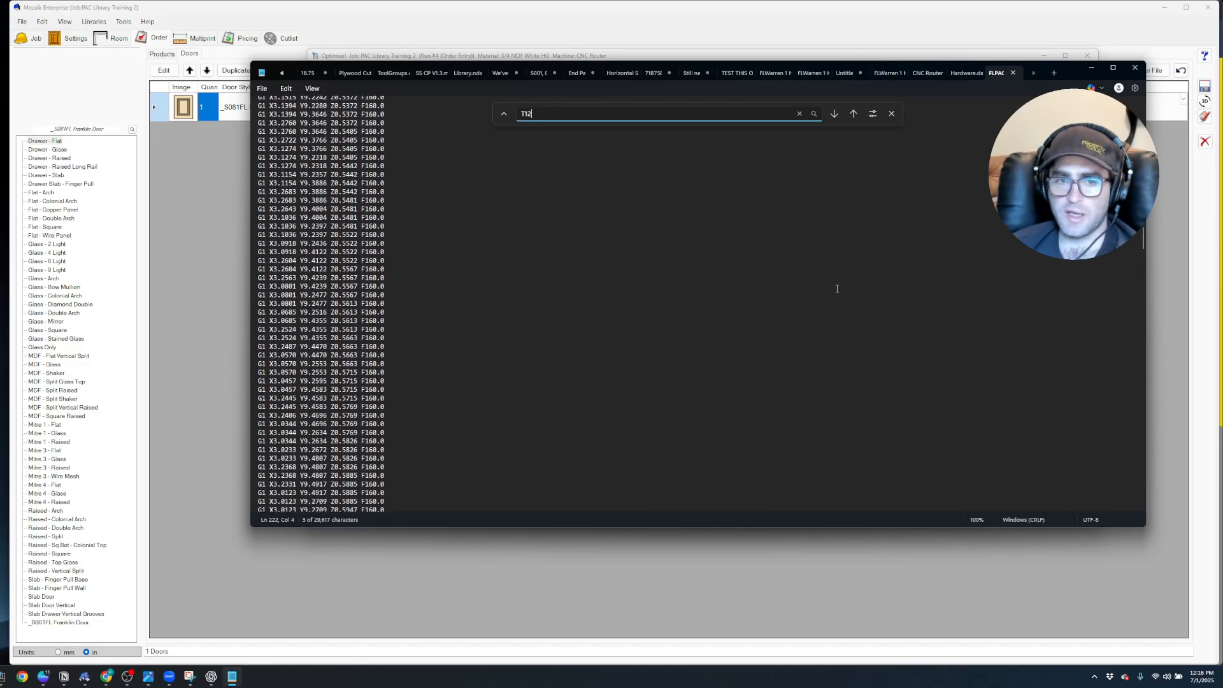
scroll(342, 308, down, 2)
scroll(452, 301, down, 20)
scroll(444, 355, down, 20)
scroll(407, 316, down, 20)
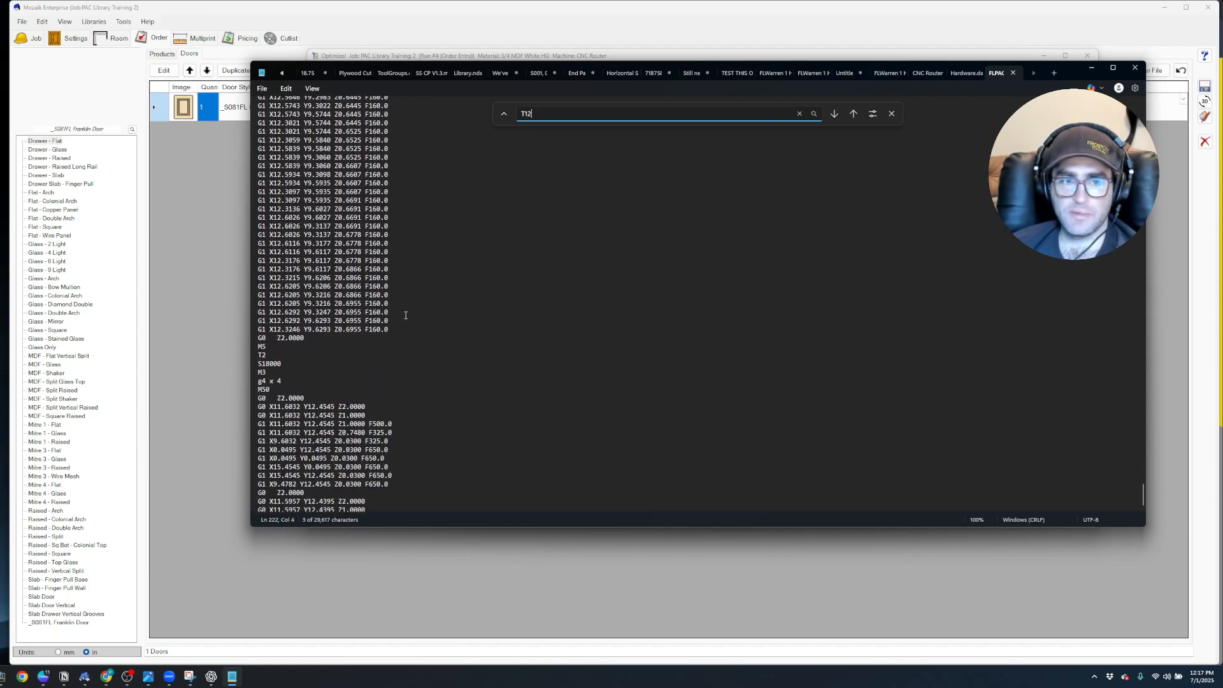
scroll(405, 315, down, 4)
scroll(337, 265, down, 1)
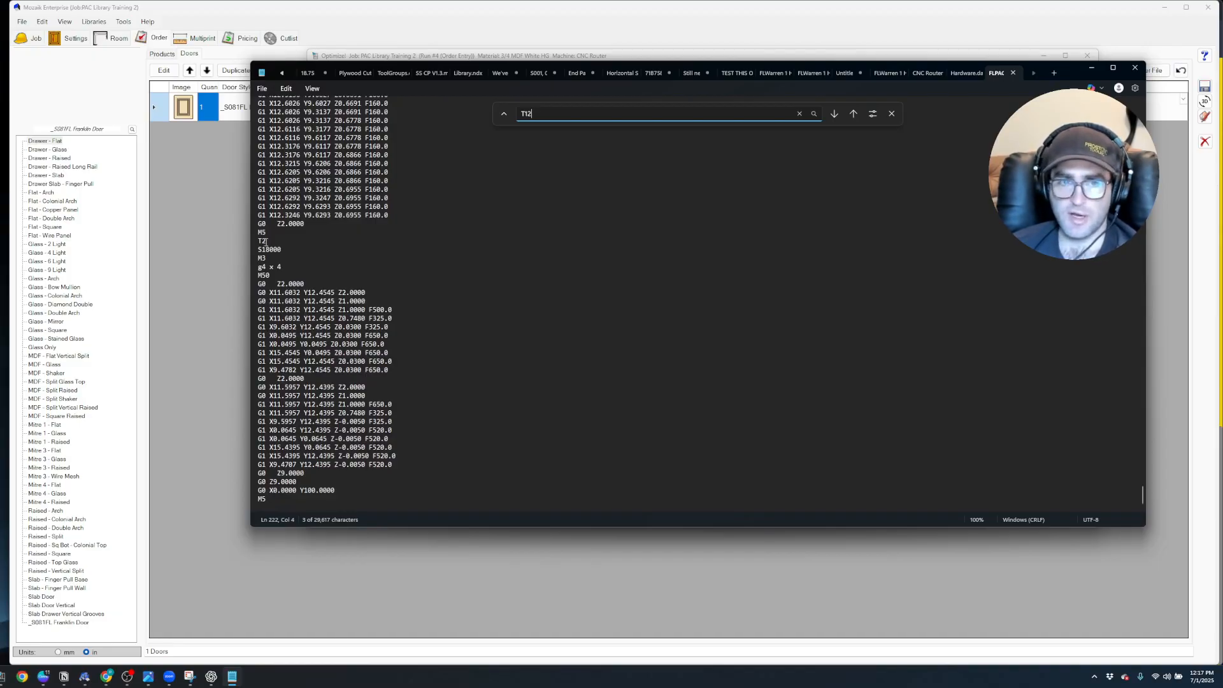
click(1135, 68)
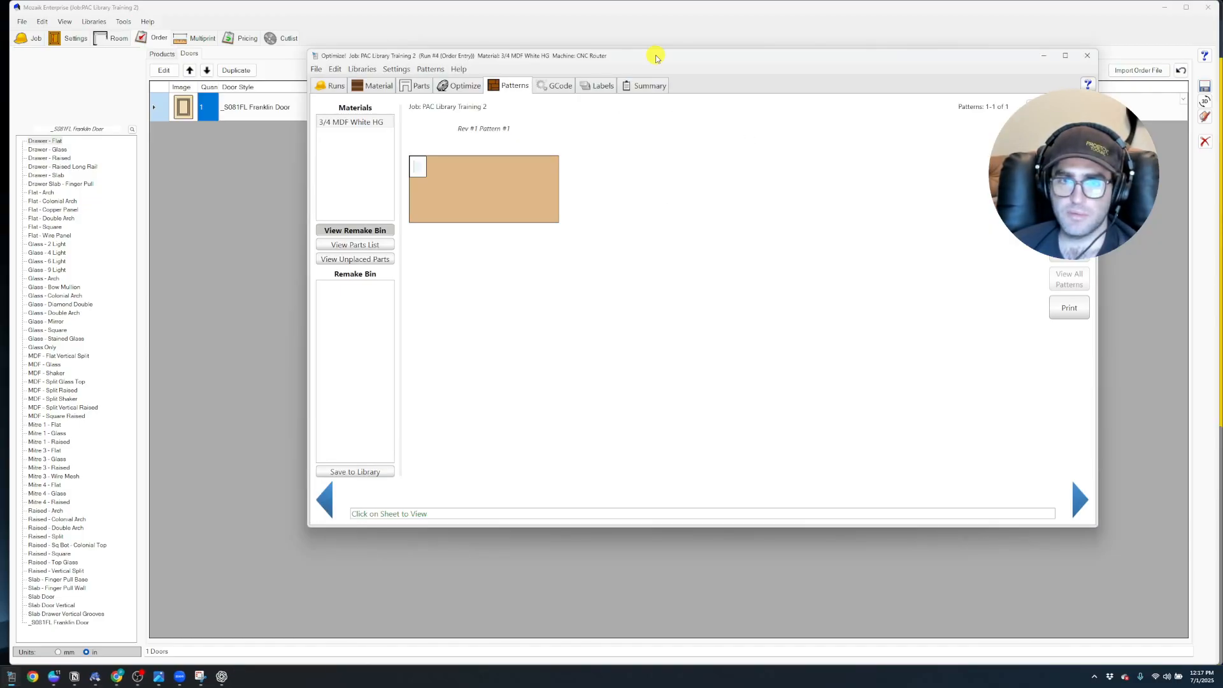
drag(654, 56, 588, 61)
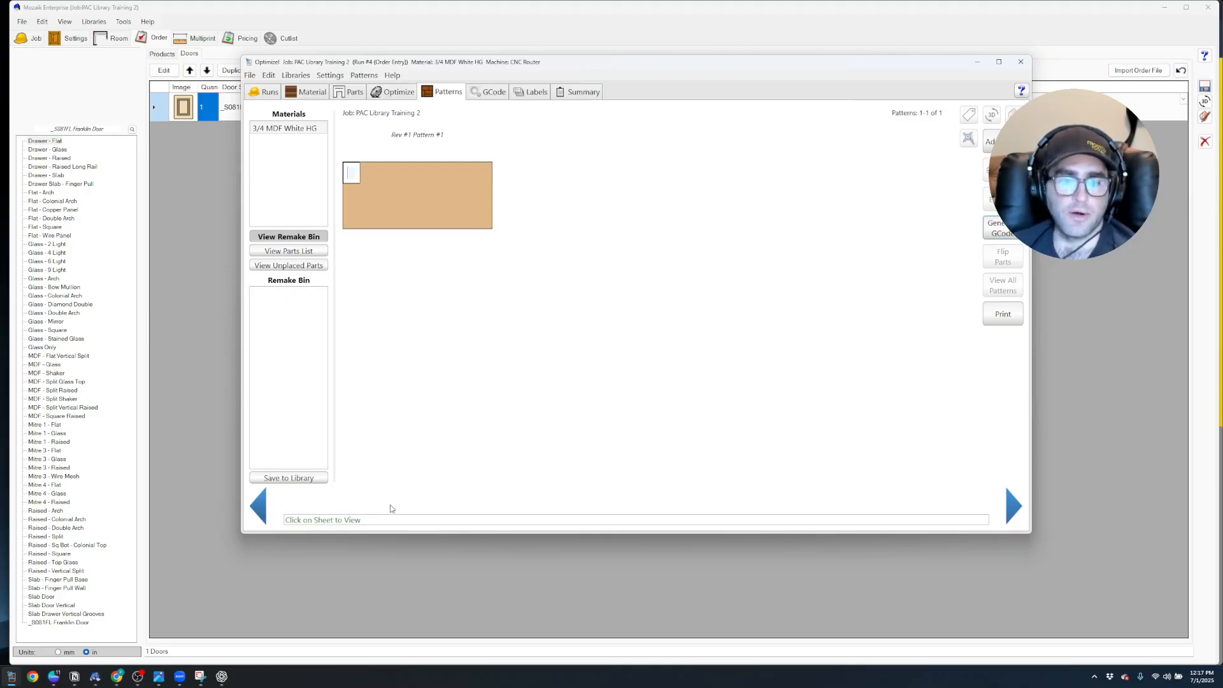
Switch to the Frost Labs page in Chrome and set the Auto 3D Corner Shaping tool height adjustment to 0.0 inch
mouse_move(114, 679)
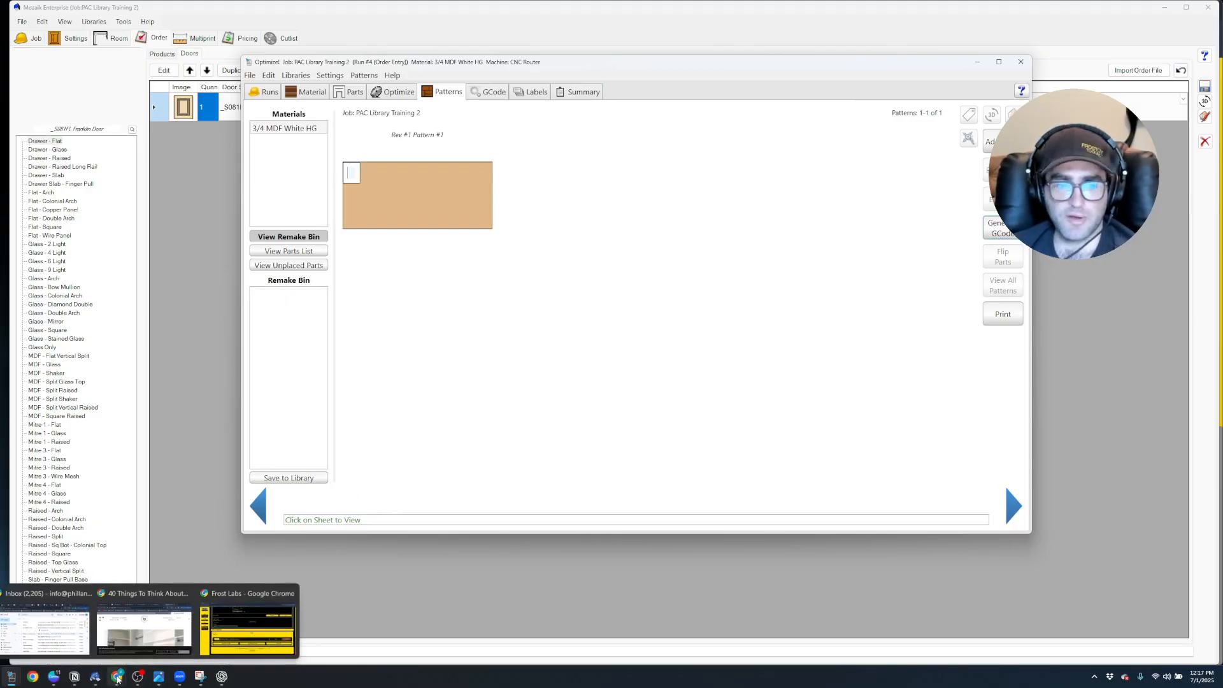
click(249, 637)
scroll(515, 385, up, 7)
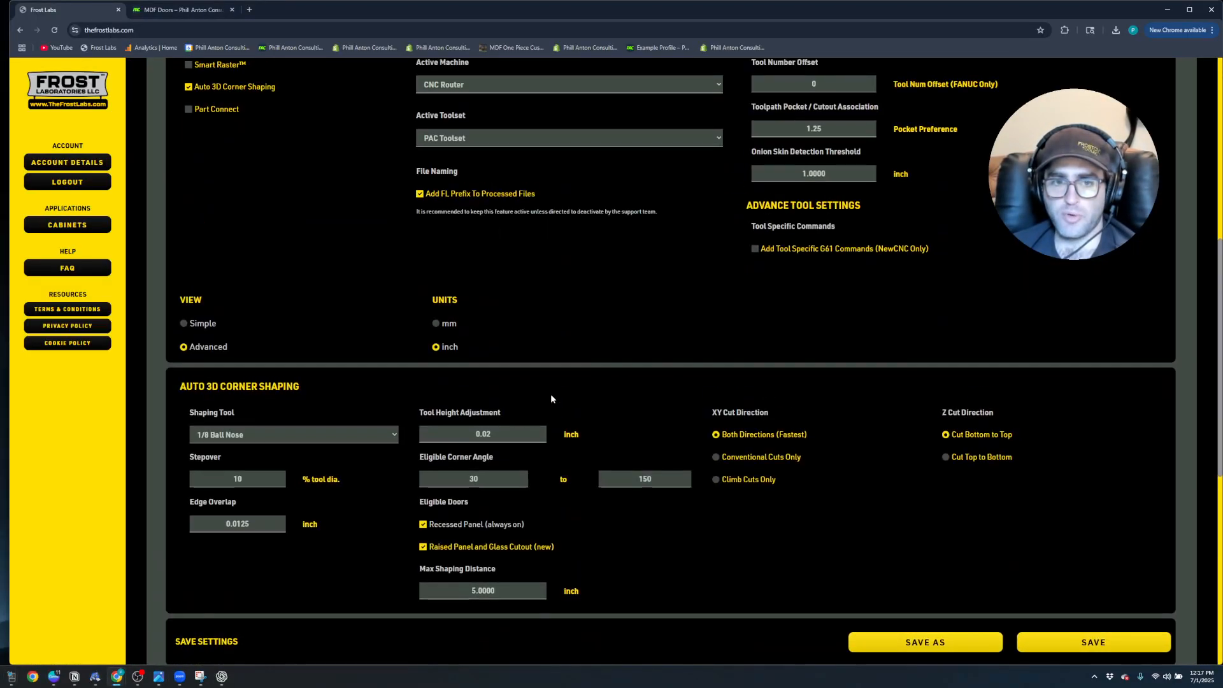
click(495, 387)
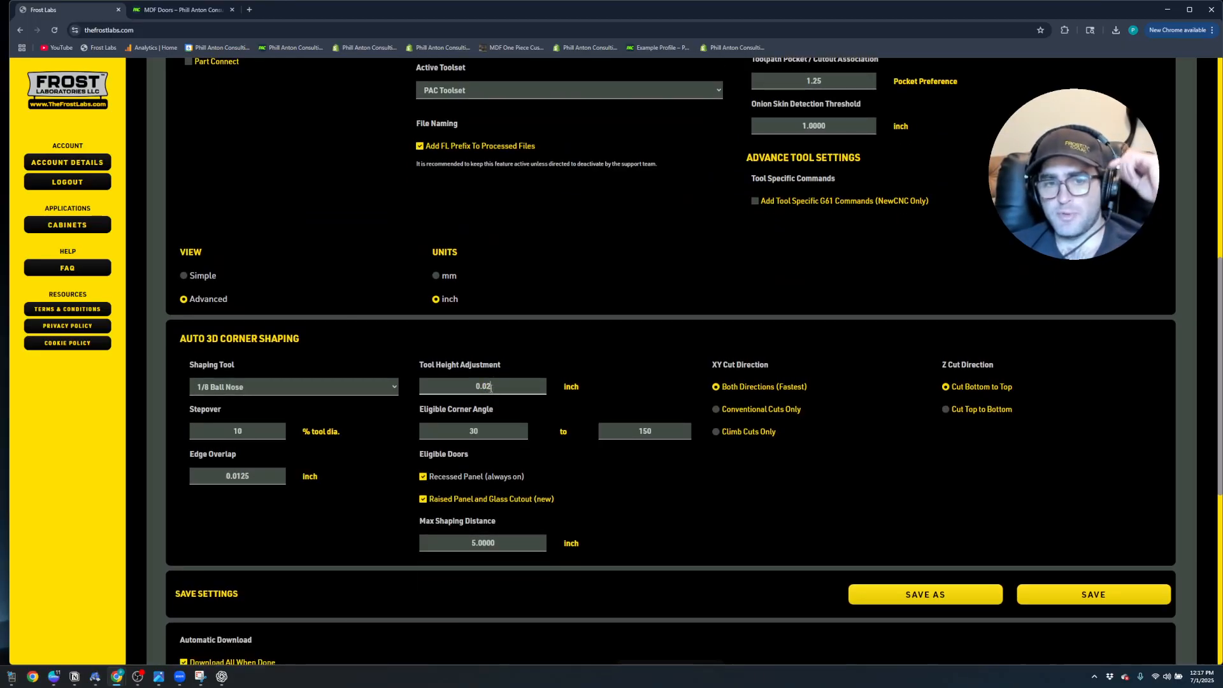
click(487, 387)
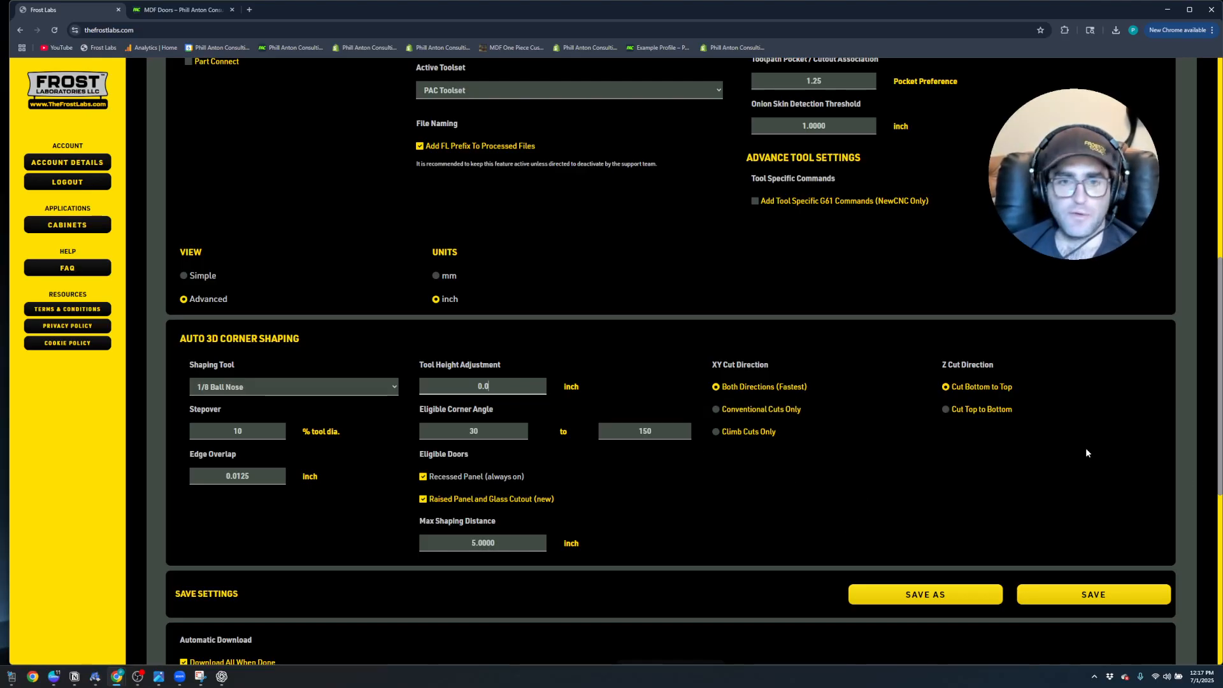
scroll(666, 376, up, 8)
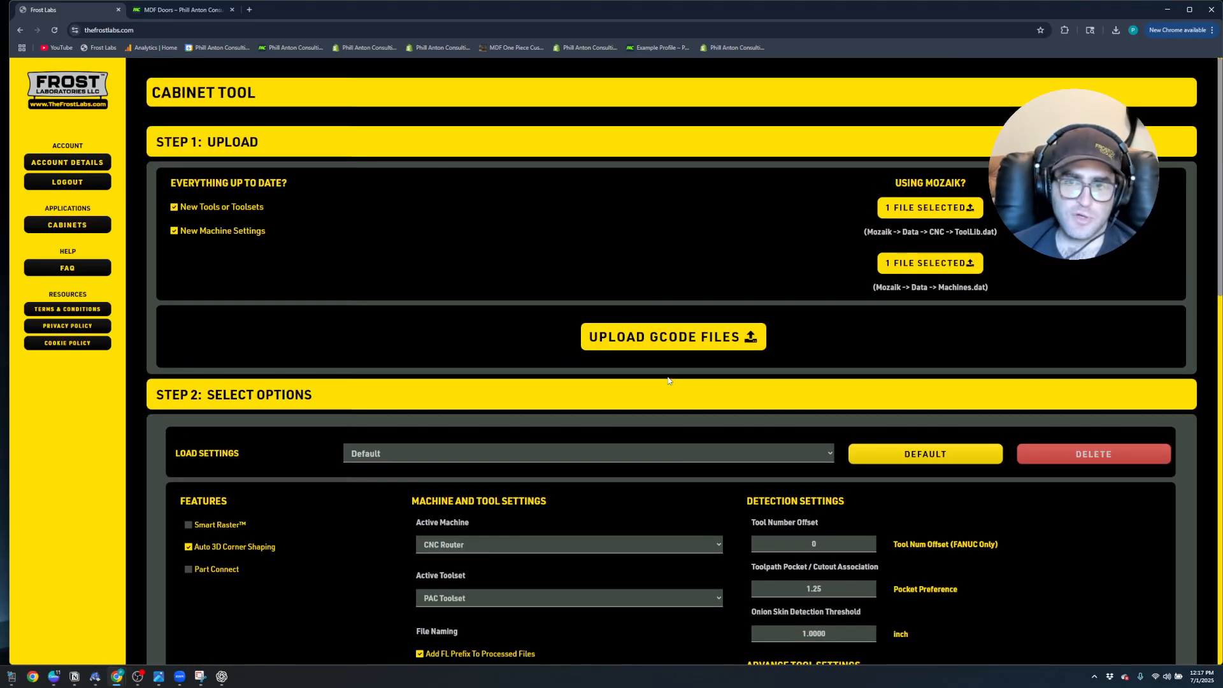